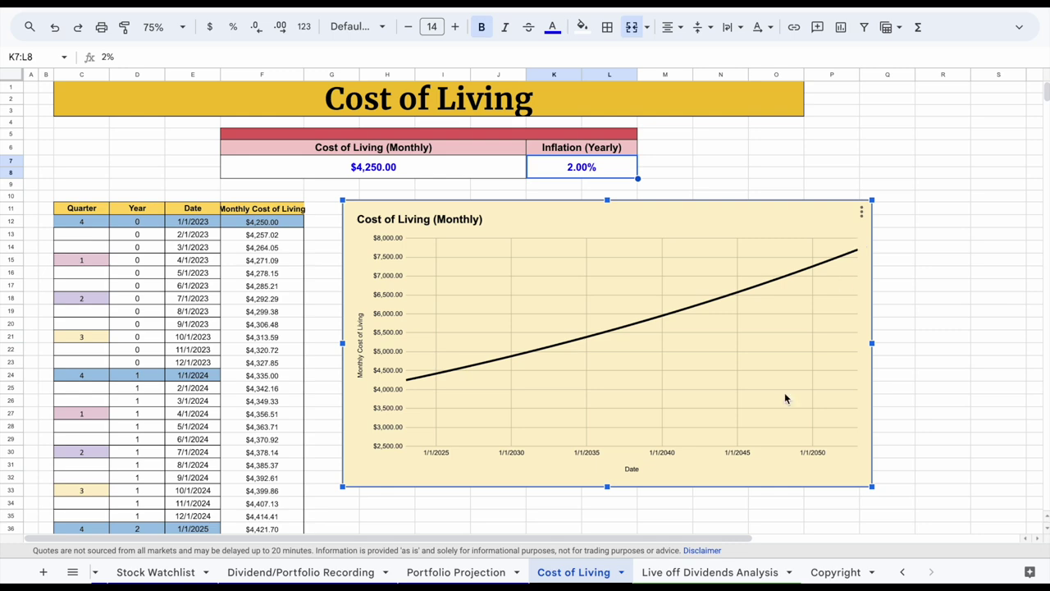
# Step: Open the Live off Dividends Analysis sheet at 100% zoom and scroll down to row 223
pyautogui.click(702, 572)
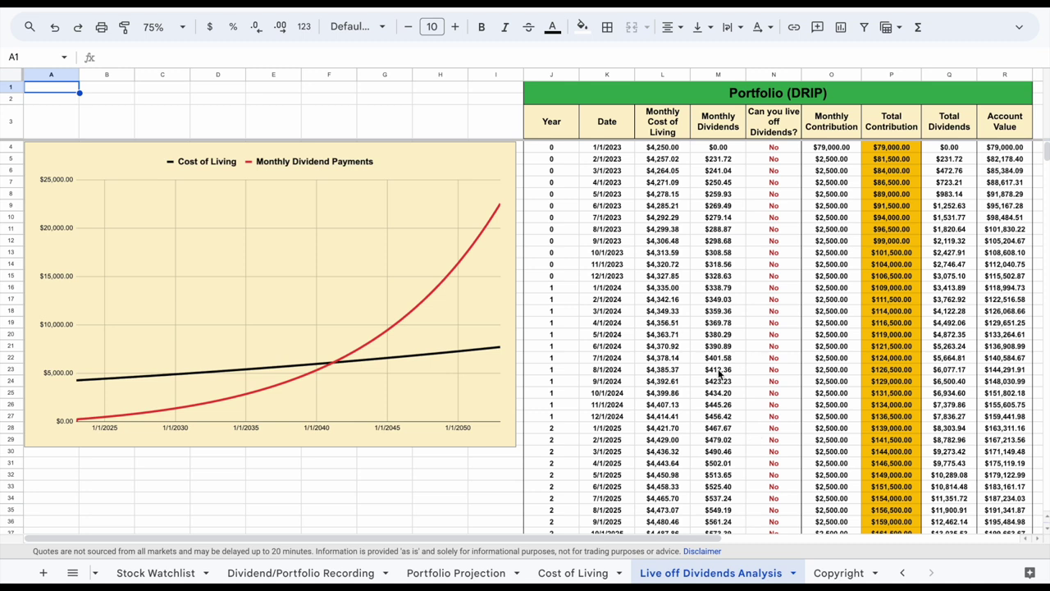
pyautogui.click(456, 392)
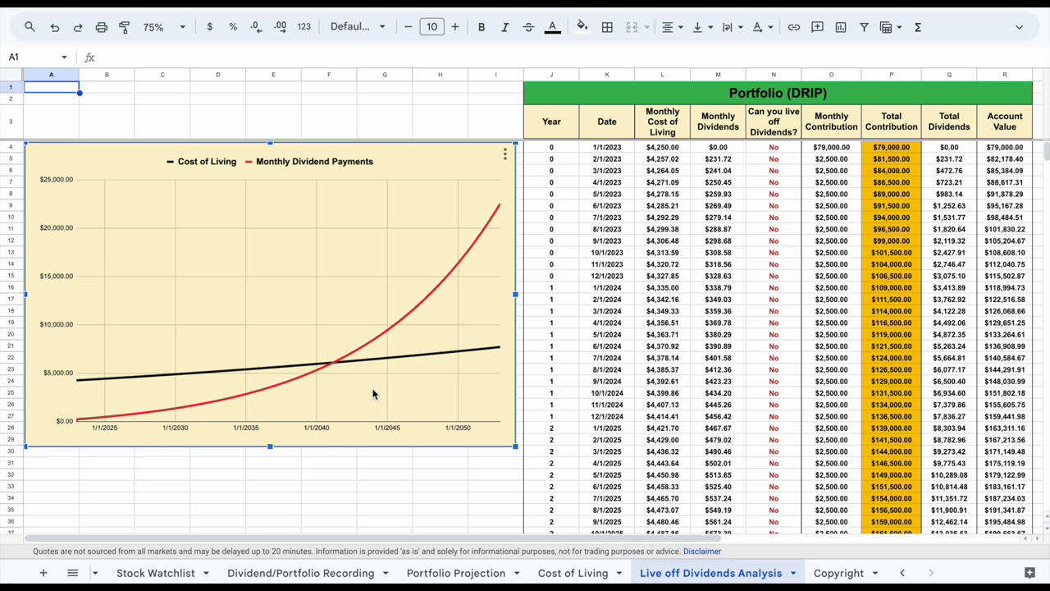
pyautogui.hscroll(2, 713, 292)
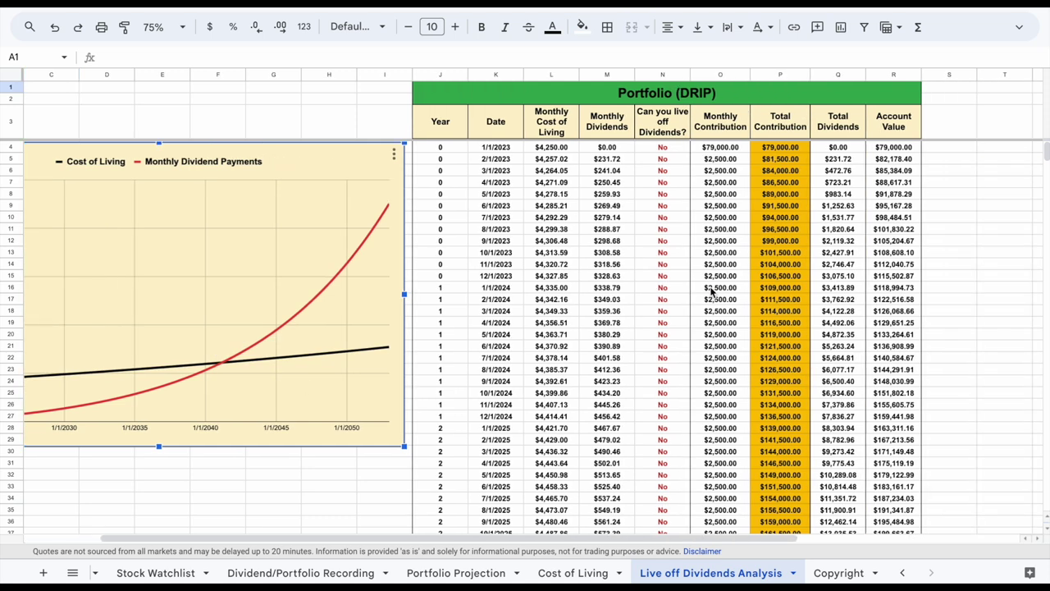
pyautogui.click(162, 27)
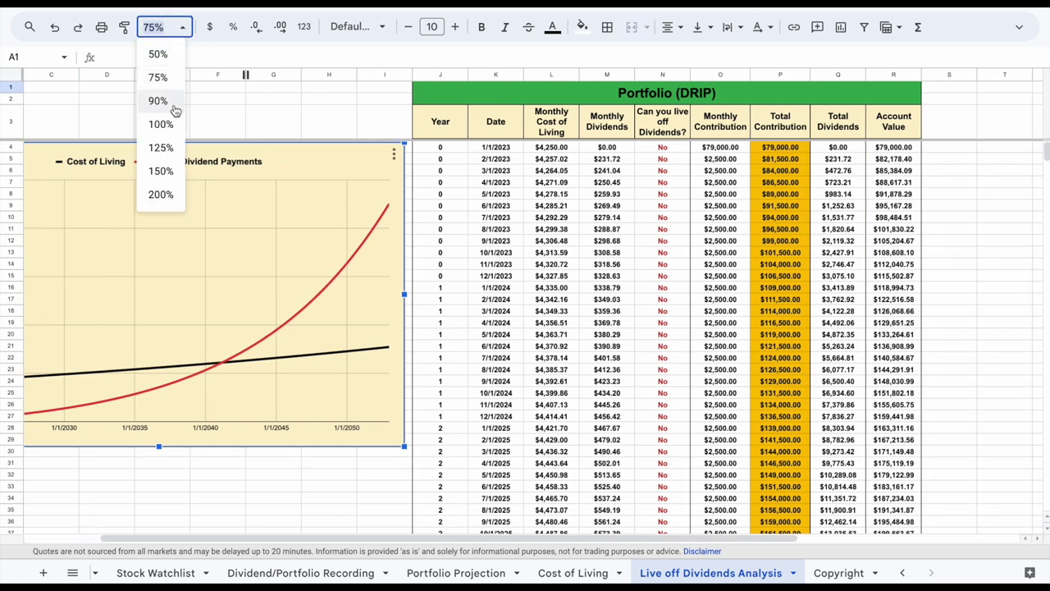
pyautogui.click(167, 124)
pyautogui.hscroll(3, 286, 129)
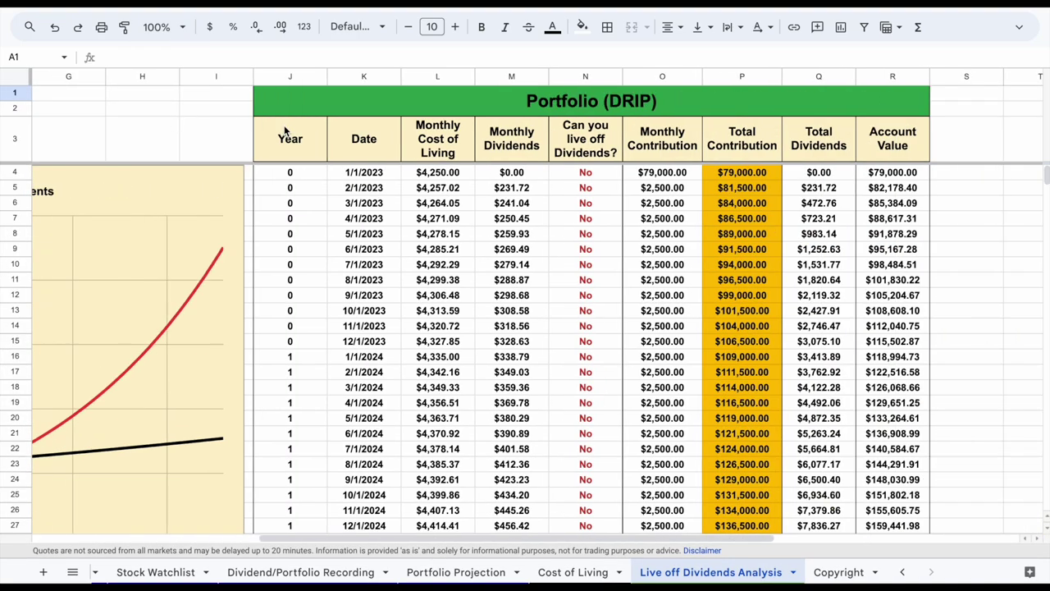
pyautogui.scroll(-20, 666, 226)
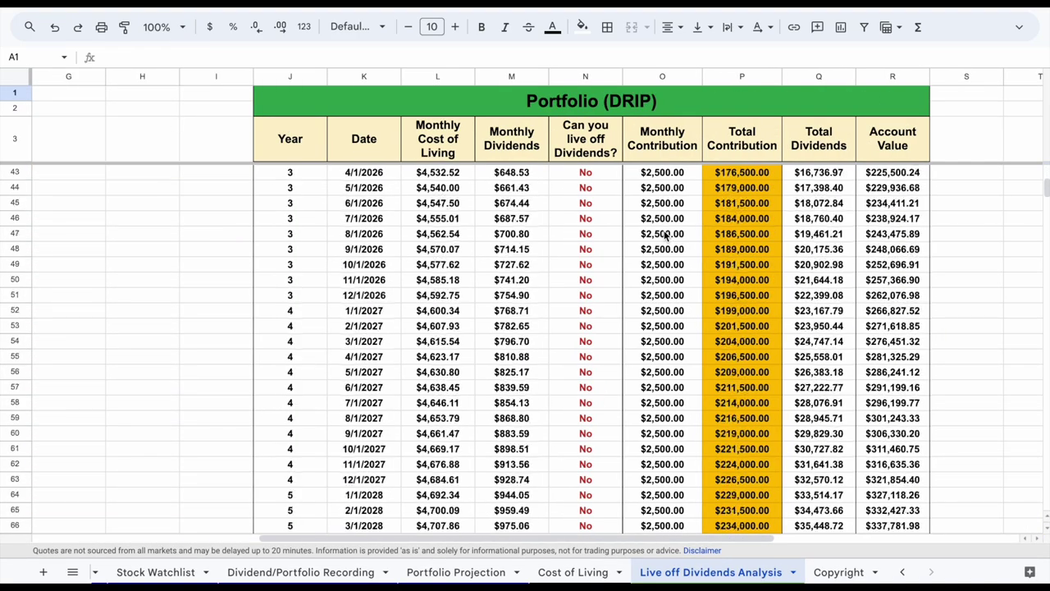
pyautogui.scroll(-20, 666, 236)
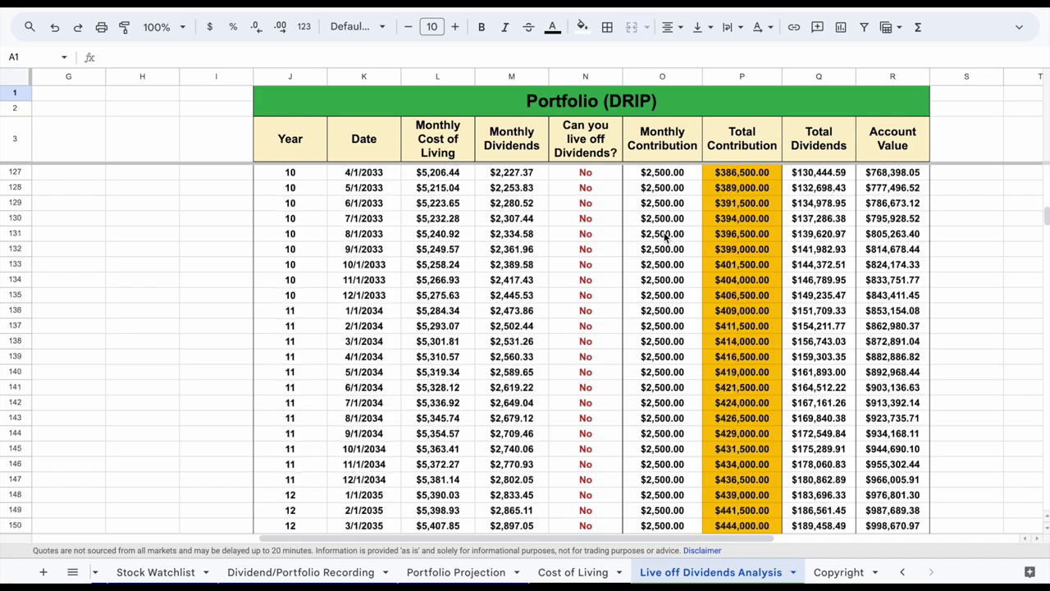
pyautogui.scroll(-17, 666, 235)
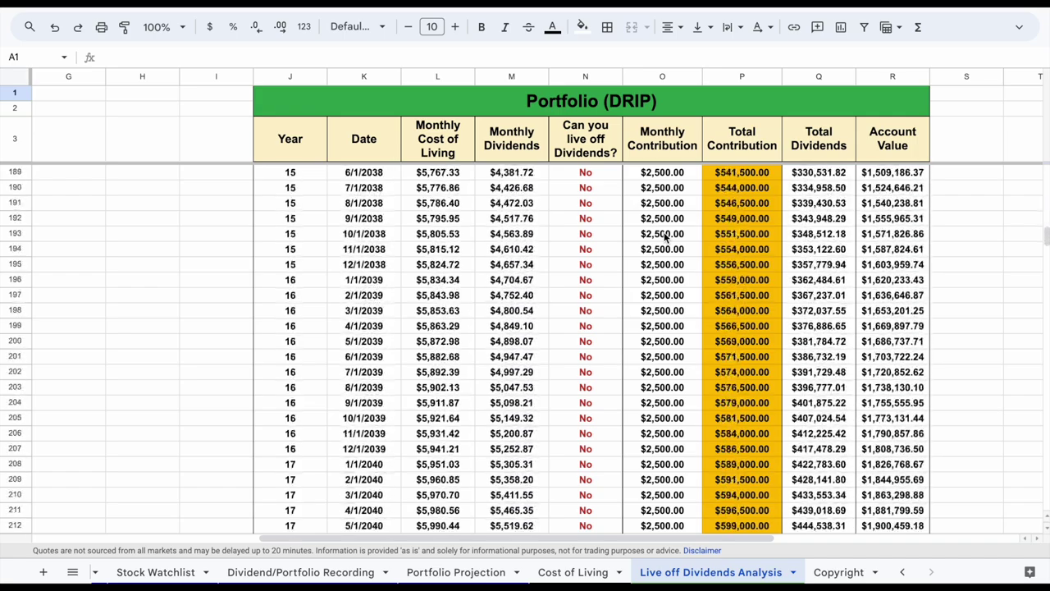
pyautogui.scroll(-1, 666, 235)
pyautogui.hscroll(-1, 669, 238)
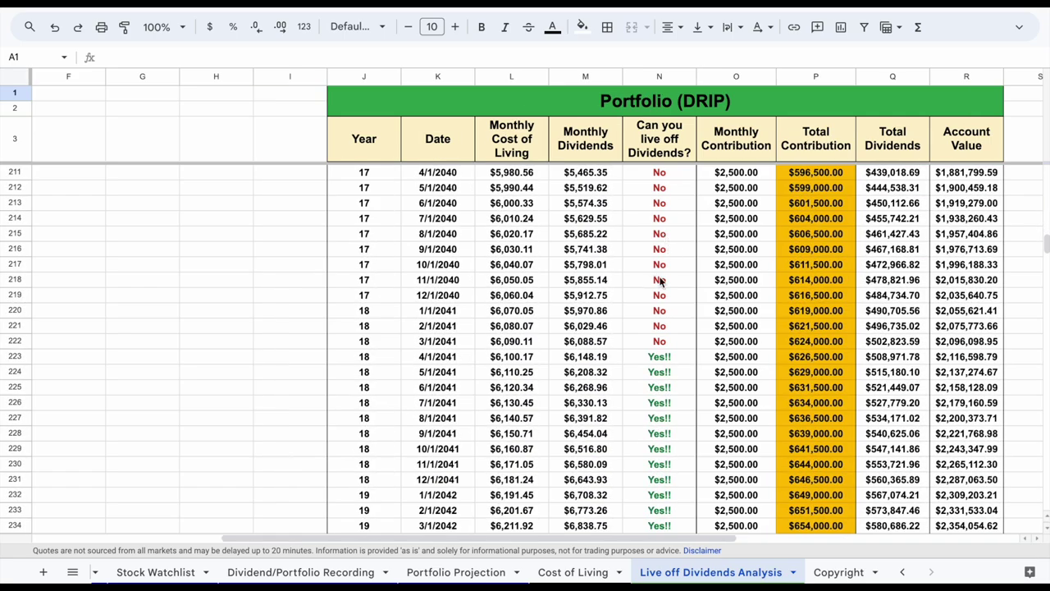
# Step: Inspect row 223's formulas for cost of living, monthly dividend, contributions, total dividends and account value
pyautogui.click(381, 363)
pyautogui.hscroll(1, 504, 371)
pyautogui.click(610, 355)
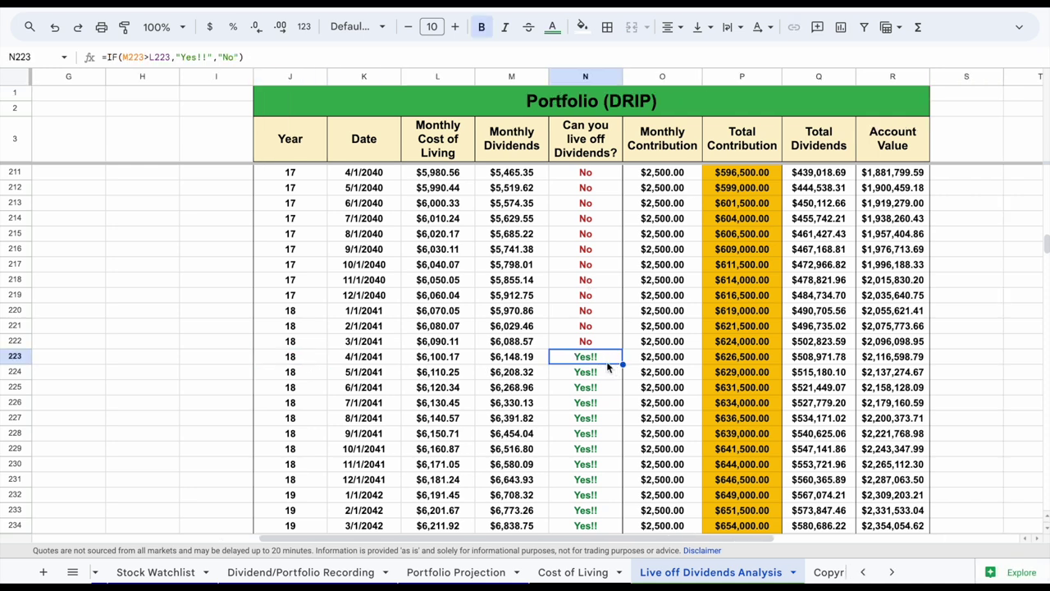
pyautogui.click(534, 360)
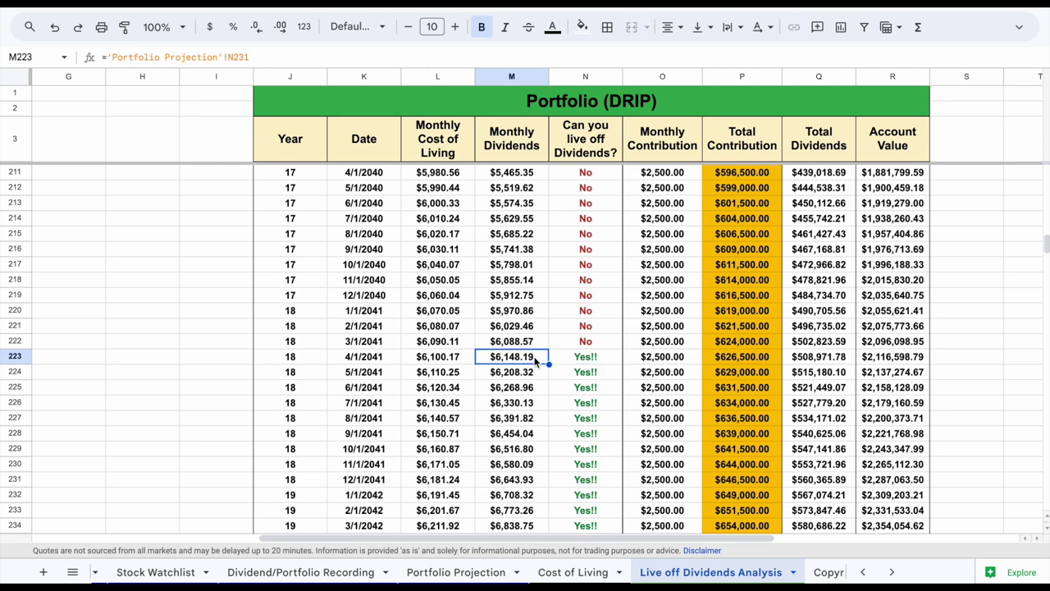
pyautogui.click(457, 361)
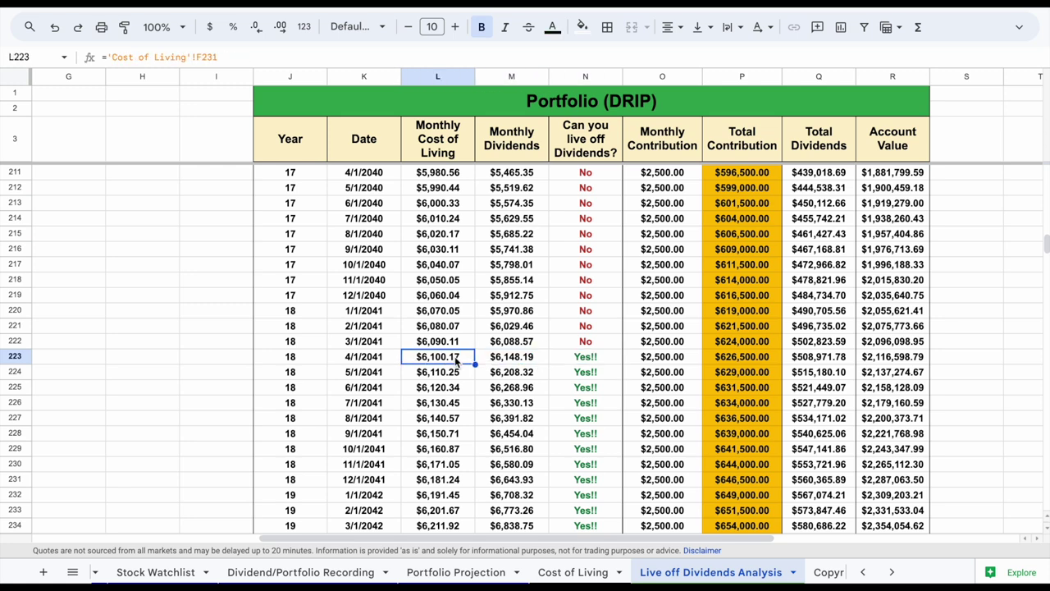
pyautogui.click(670, 361)
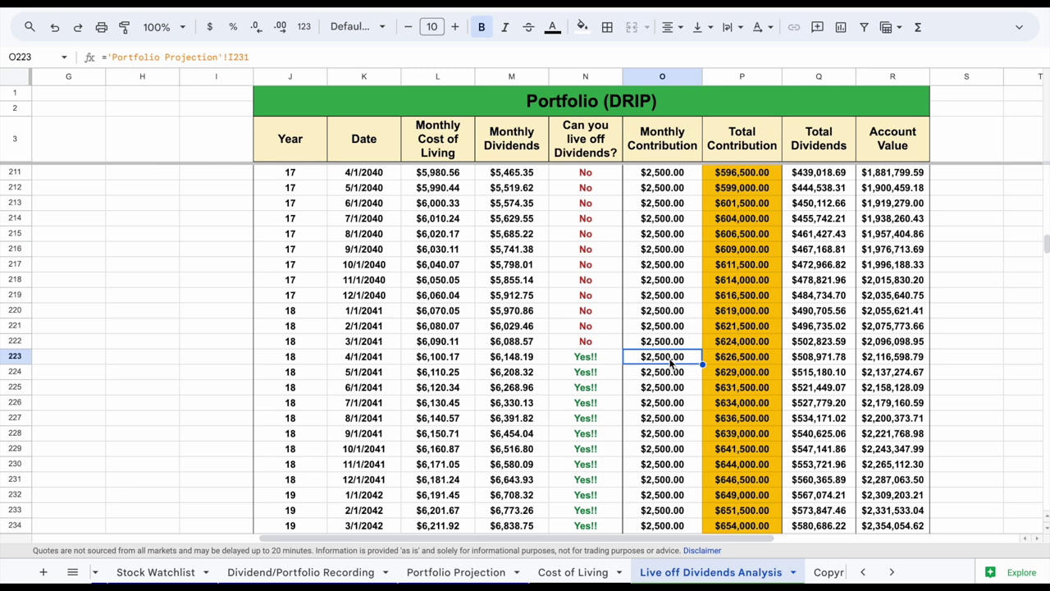
pyautogui.click(742, 361)
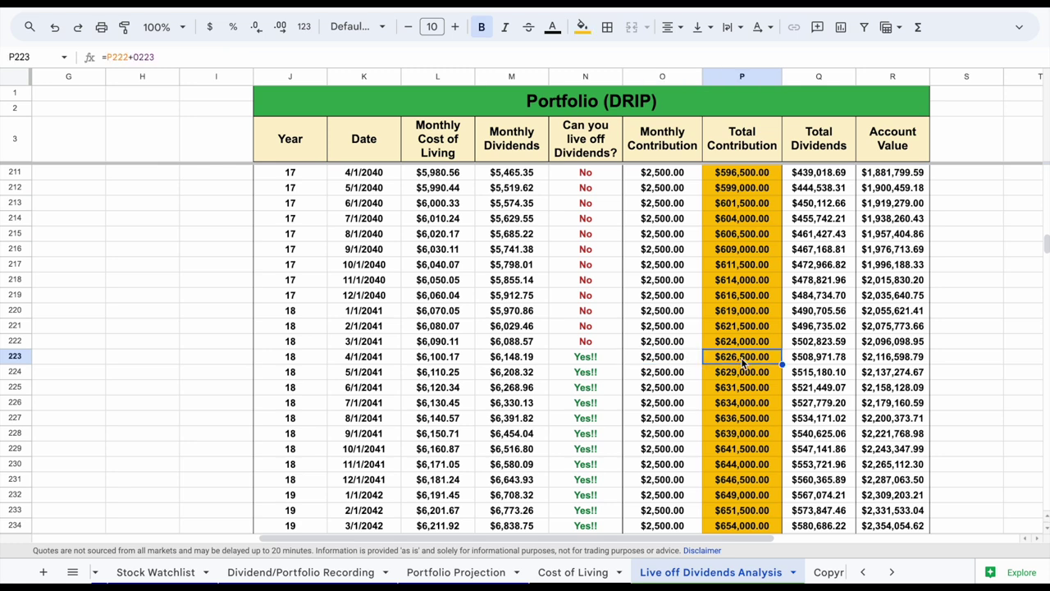
pyautogui.click(827, 361)
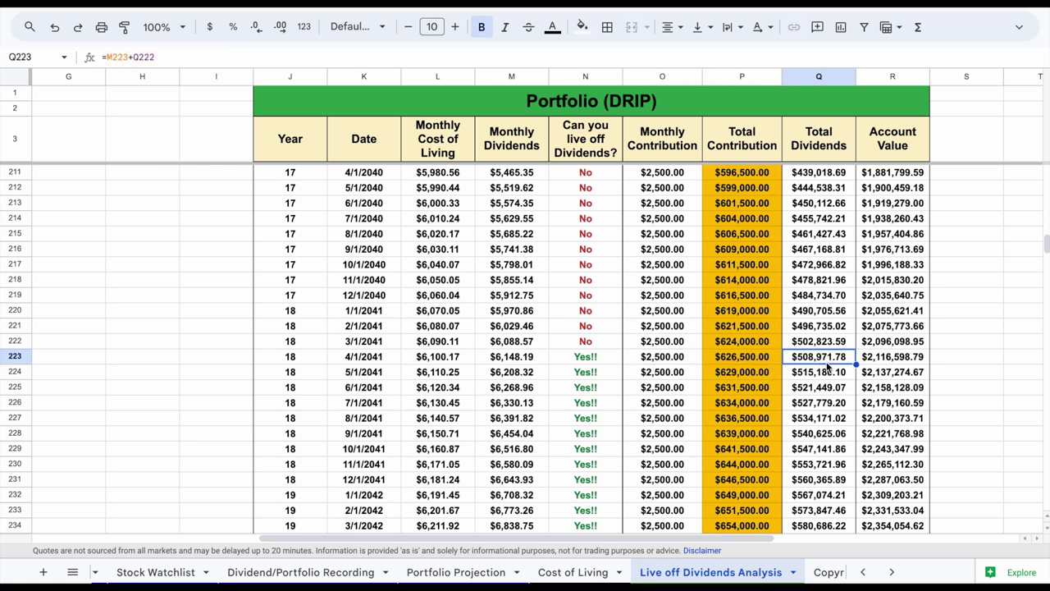
pyautogui.click(900, 361)
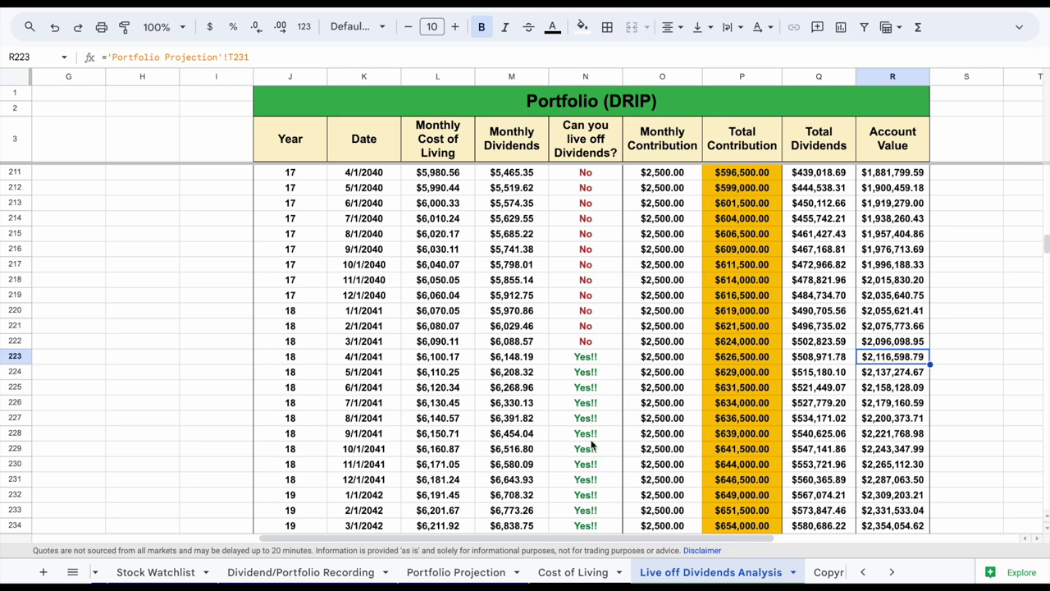
# Step: Glance at Portfolio Projection, then set the Live off Dividends Analysis zoom to 58%
pyautogui.click(462, 571)
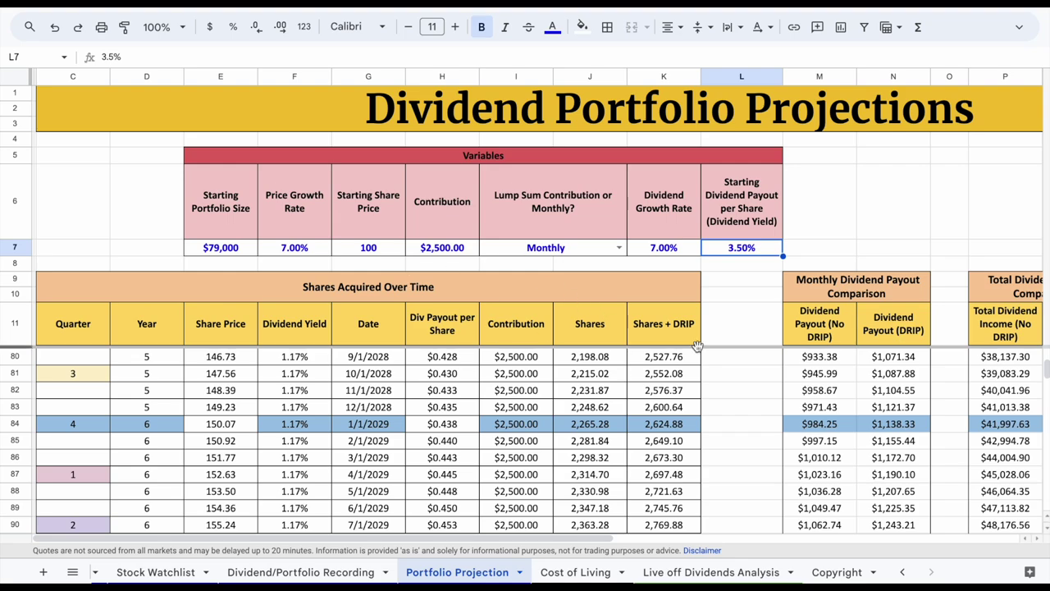
pyautogui.click(733, 570)
pyautogui.scroll(20, 626, 353)
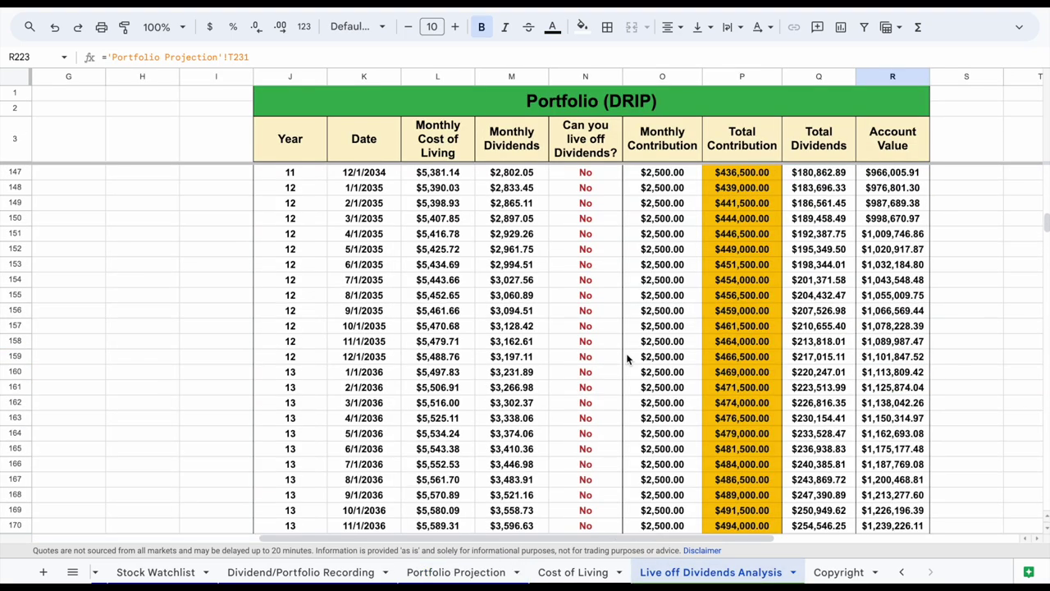
pyautogui.scroll(7, 626, 357)
pyautogui.hscroll(-6, 626, 357)
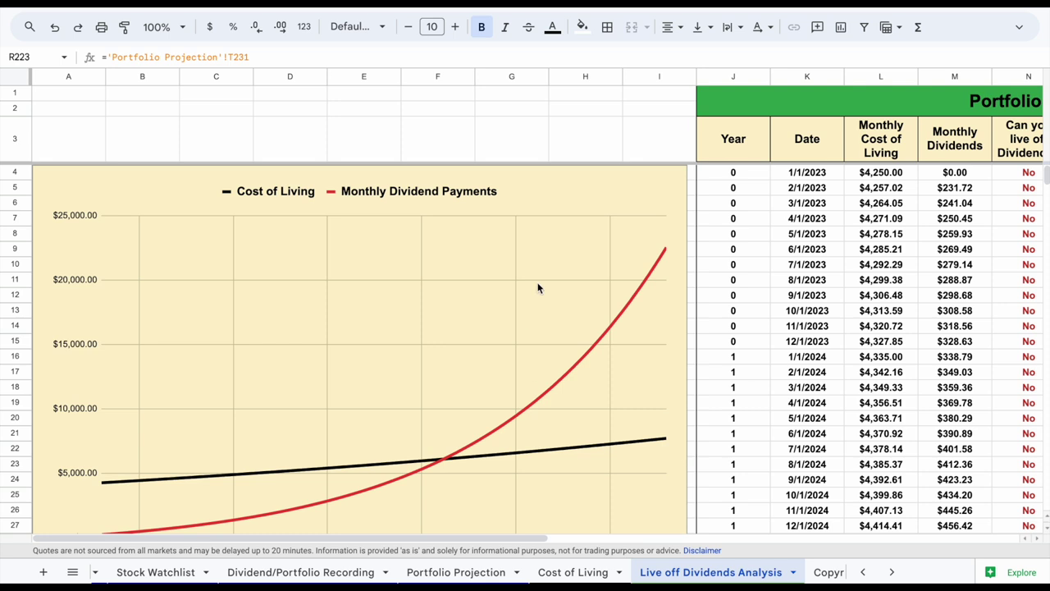
pyautogui.click(165, 27)
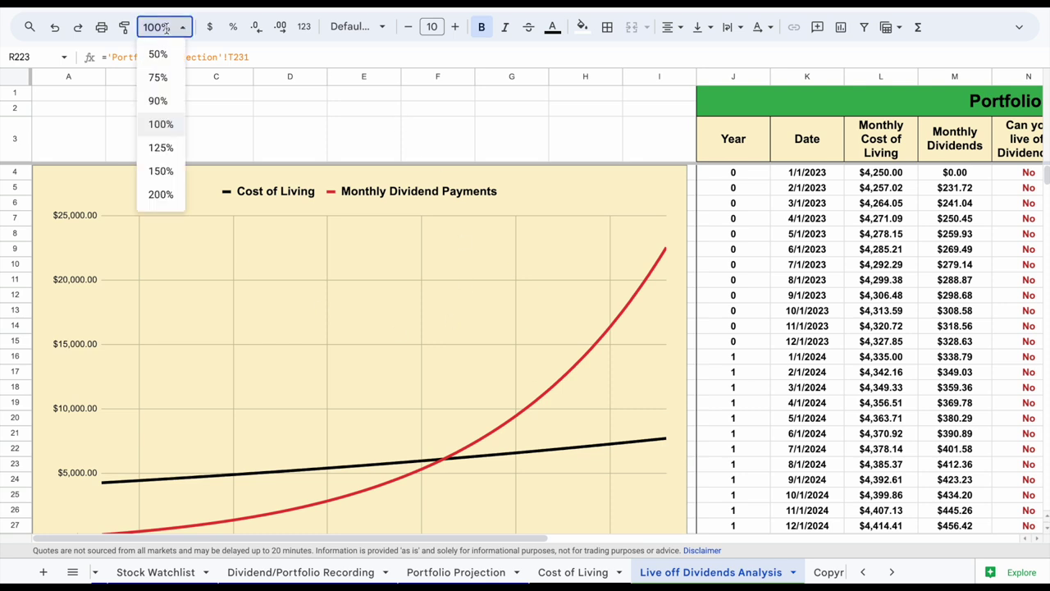
pyautogui.write('58')
pyautogui.press('Return')
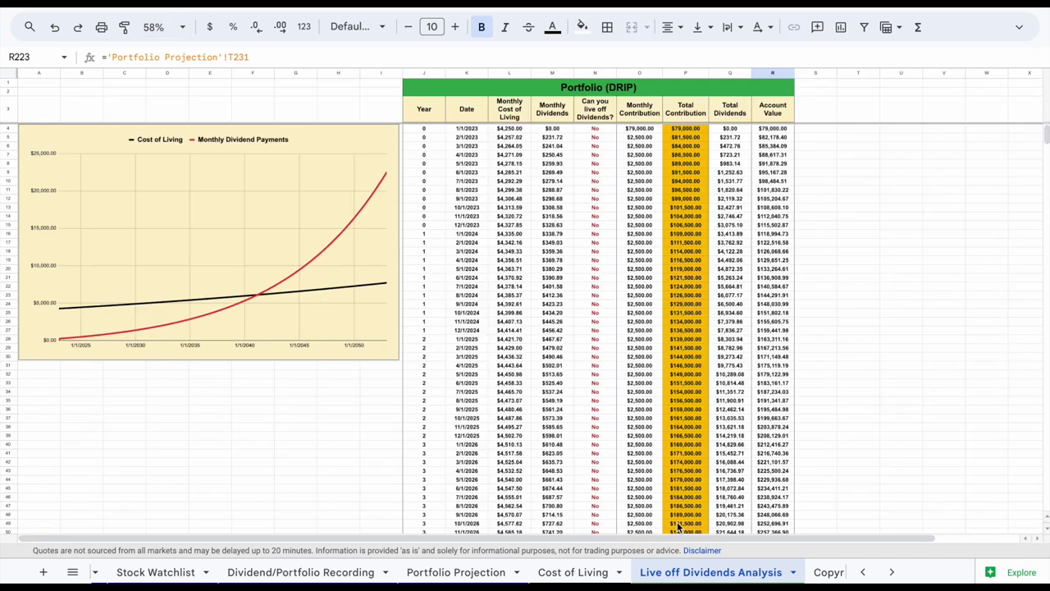
# Step: Switch to the Dividend Dashboard sheet
pyautogui.click(862, 572)
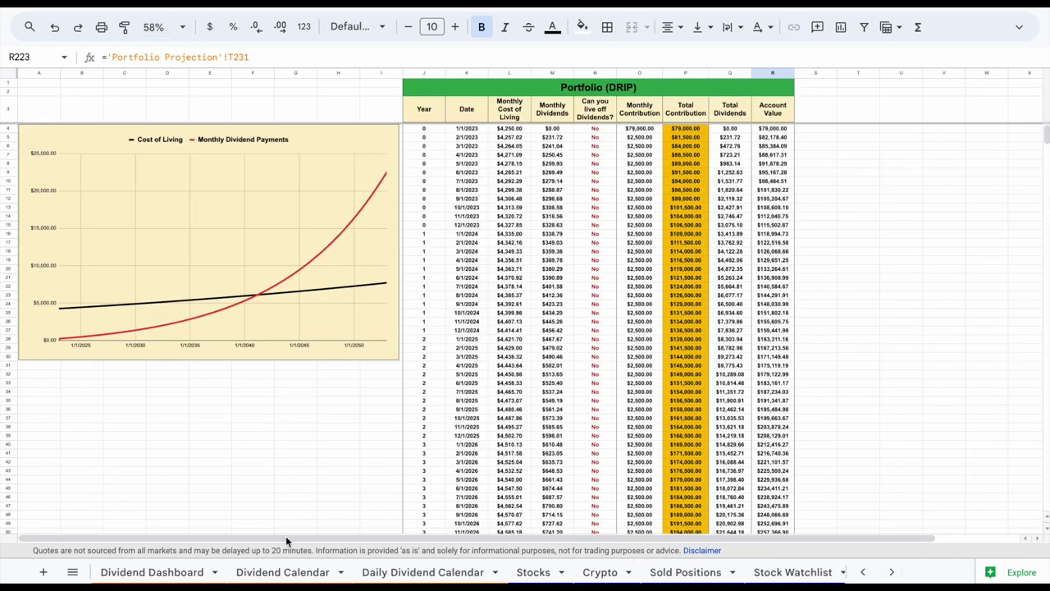
pyautogui.click(862, 572)
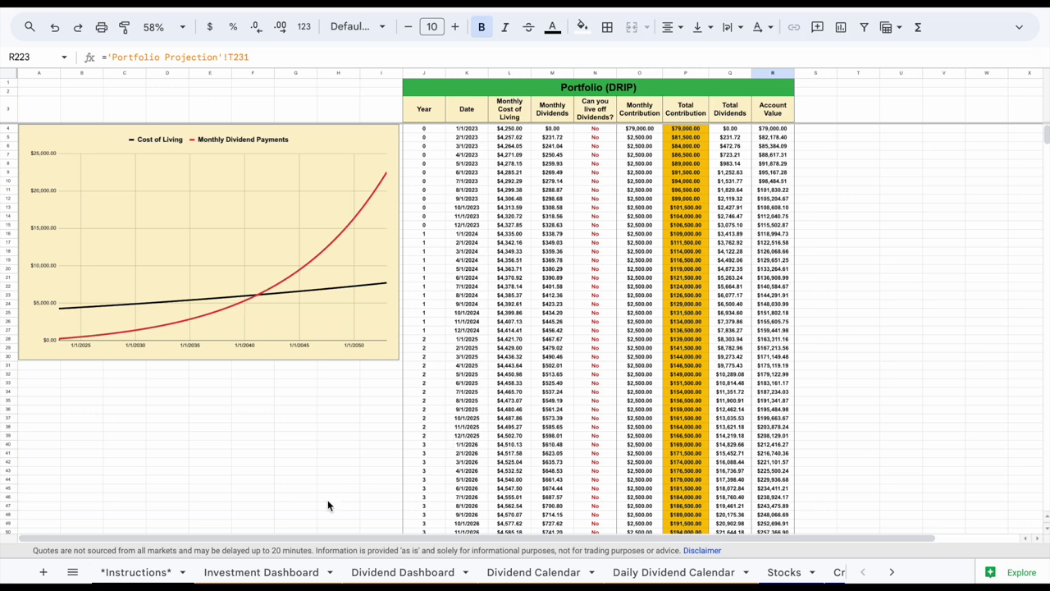
pyautogui.click(396, 571)
# Step: Set the Dividend Dashboard zoom to 60%
pyautogui.click(181, 28)
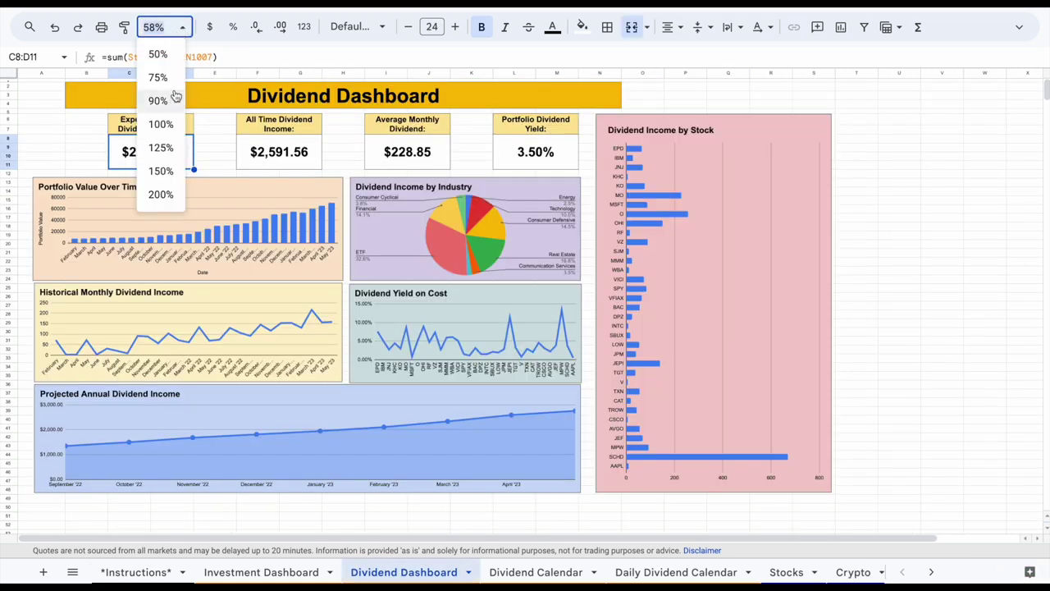
pyautogui.write('60')
pyautogui.press('Return')
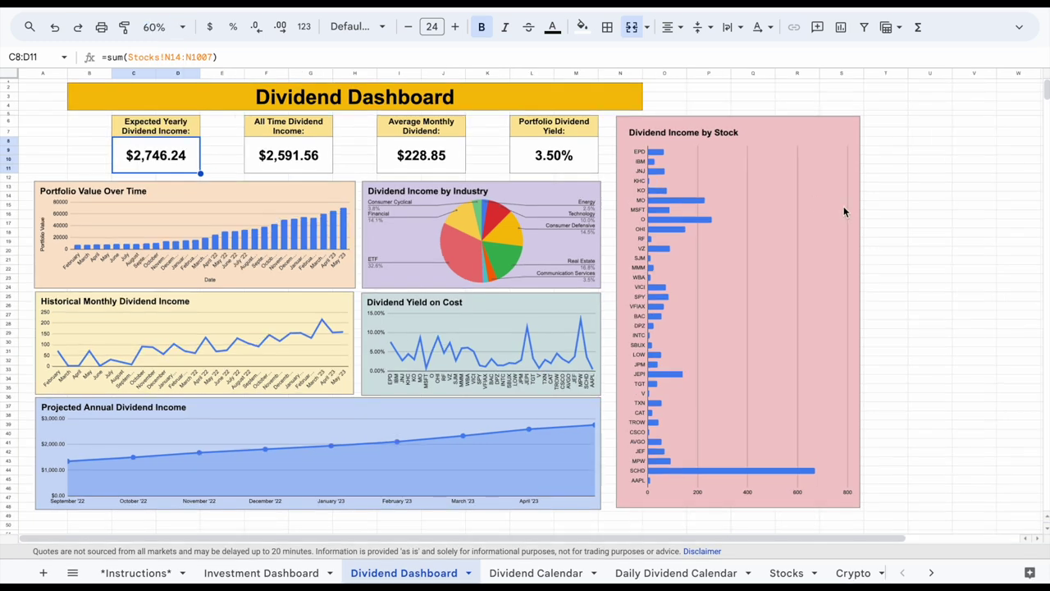
pyautogui.click(929, 215)
# Step: Review the $2,746.24, $2,591.56, $228.85 and 3.50% card formulas, then open Dividend/Portfolio Recording
pyautogui.moveTo(183, 129); pyautogui.dragTo(184, 156)
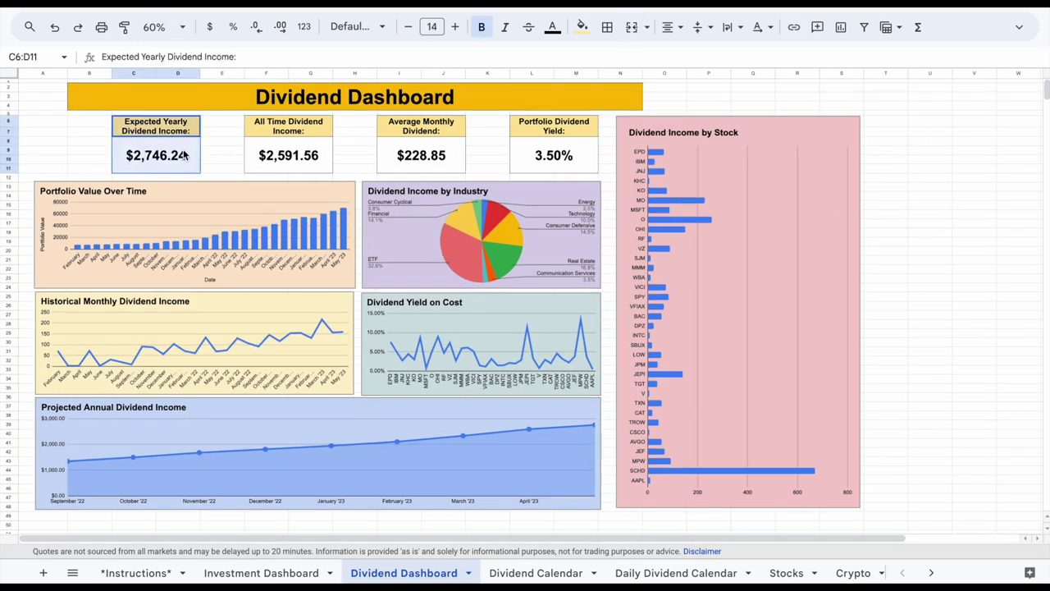
pyautogui.click(186, 160)
pyautogui.click(318, 128)
pyautogui.click(310, 160)
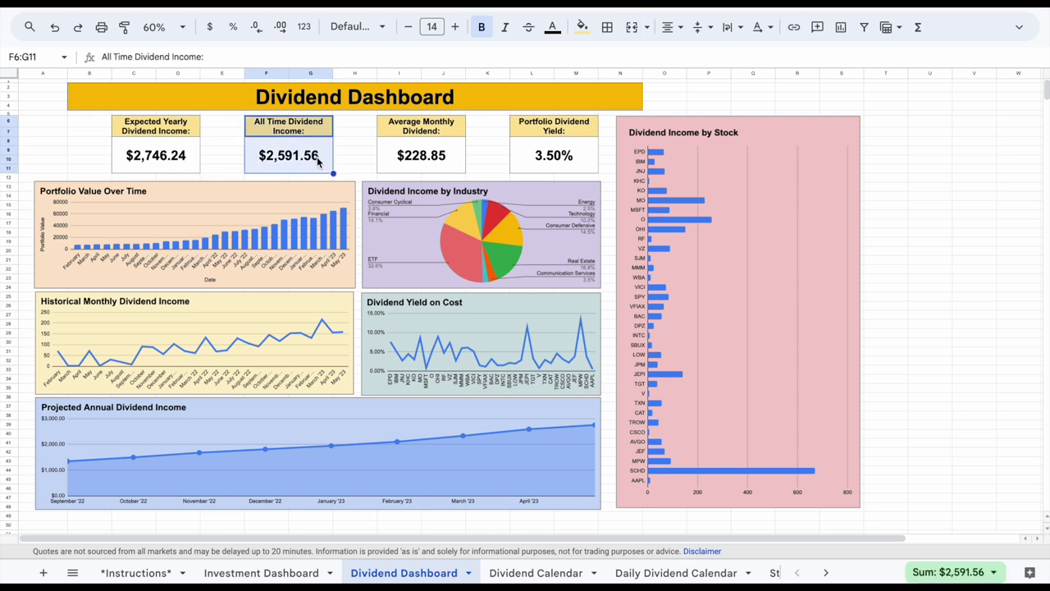
pyautogui.moveTo(449, 131); pyautogui.dragTo(449, 165)
pyautogui.click(451, 164)
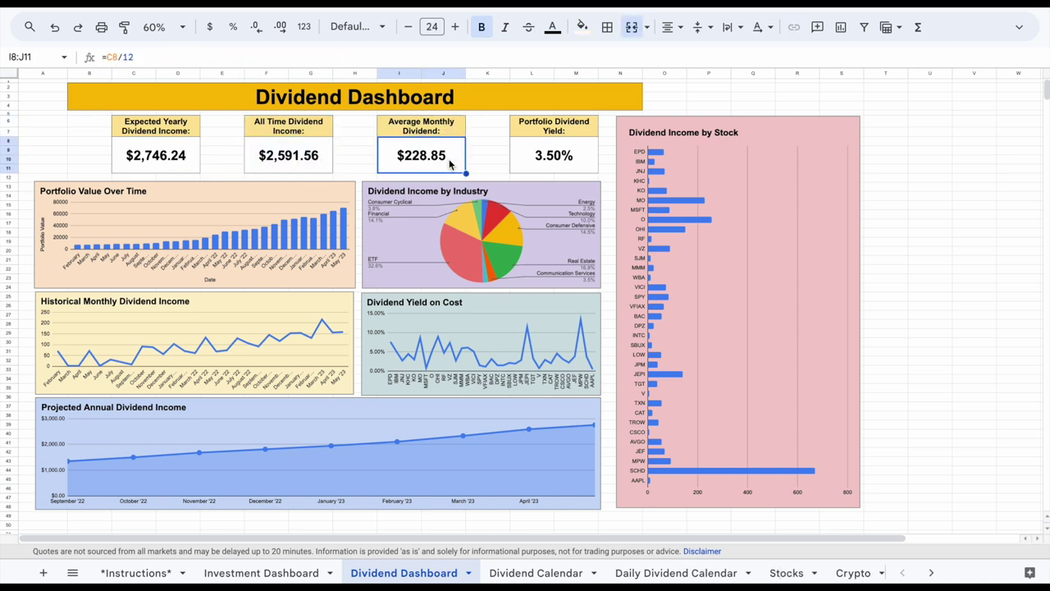
pyautogui.moveTo(575, 134); pyautogui.dragTo(579, 158)
pyautogui.click(579, 158)
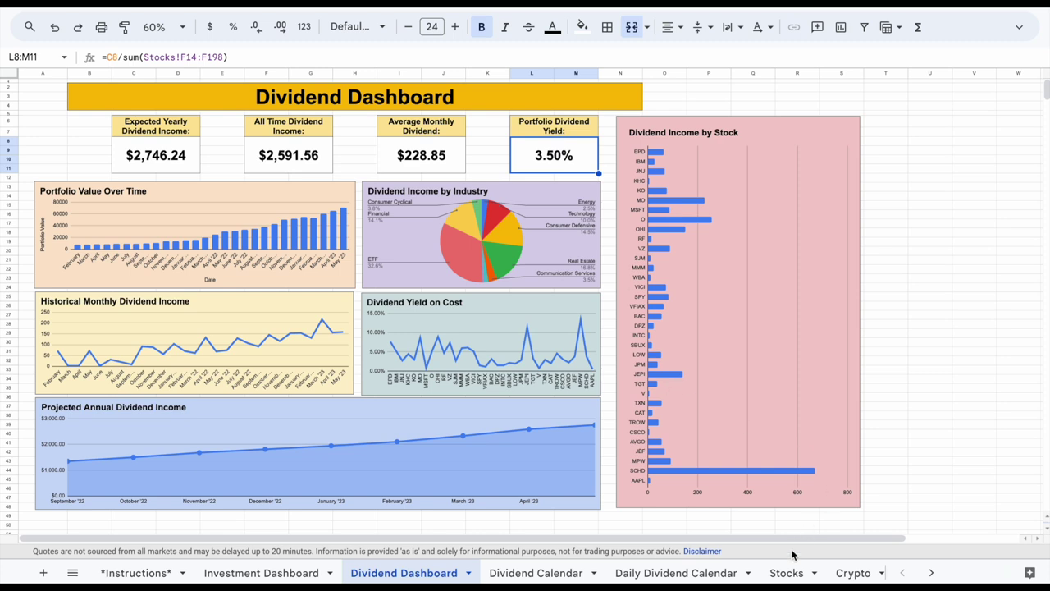
pyautogui.click(931, 571)
pyautogui.click(482, 573)
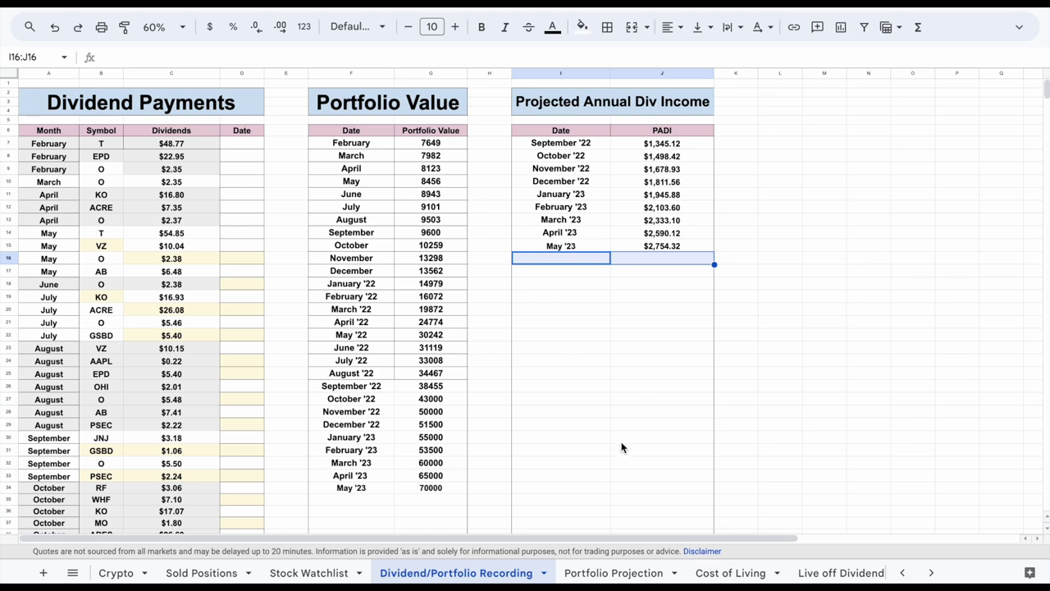
pyautogui.click(860, 310)
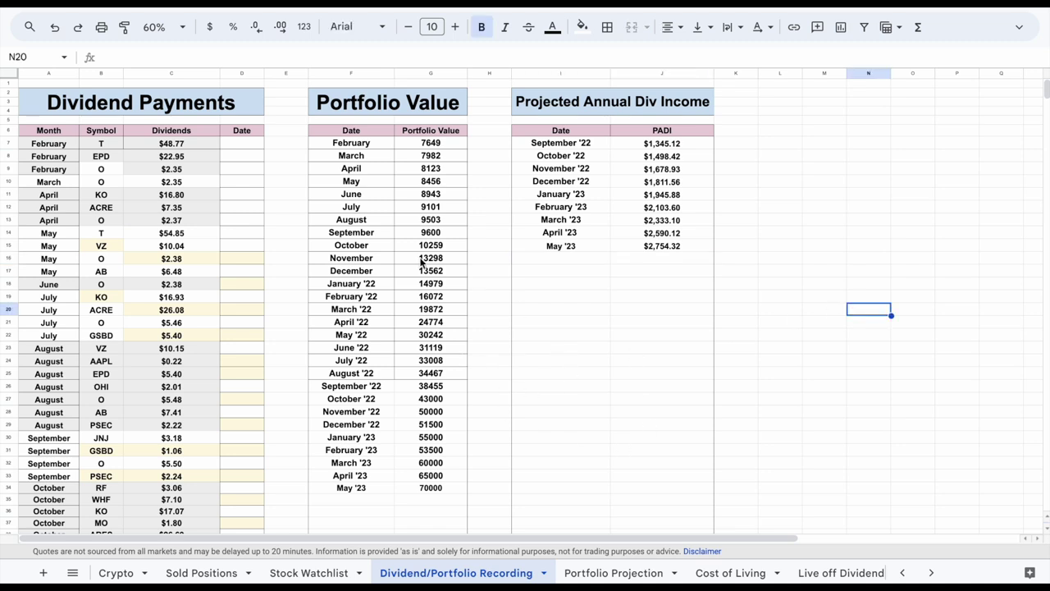
pyautogui.click(254, 110)
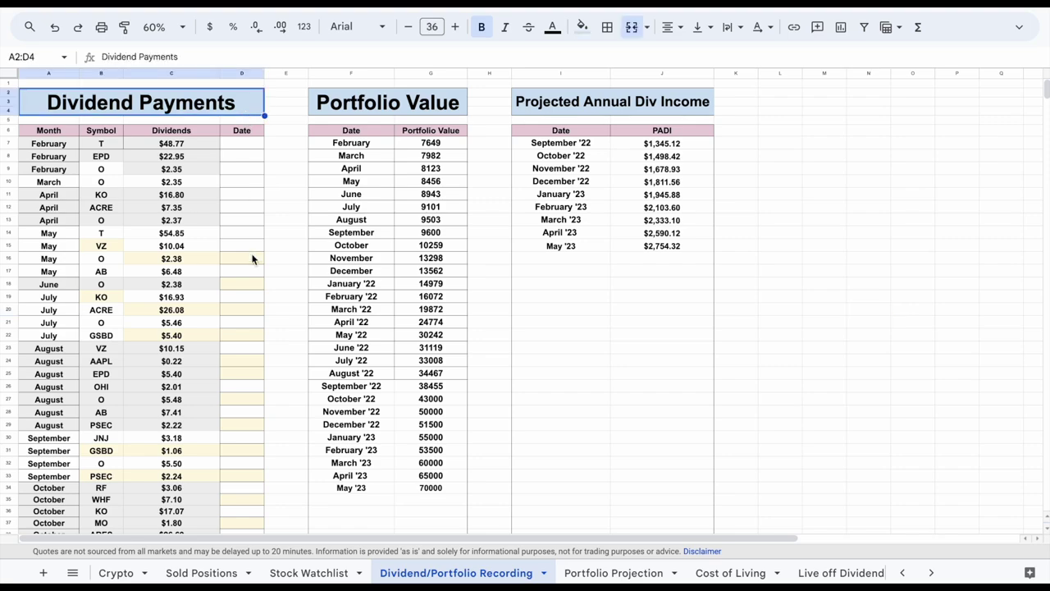
pyautogui.scroll(-20, 253, 258)
pyautogui.scroll(-20, 252, 259)
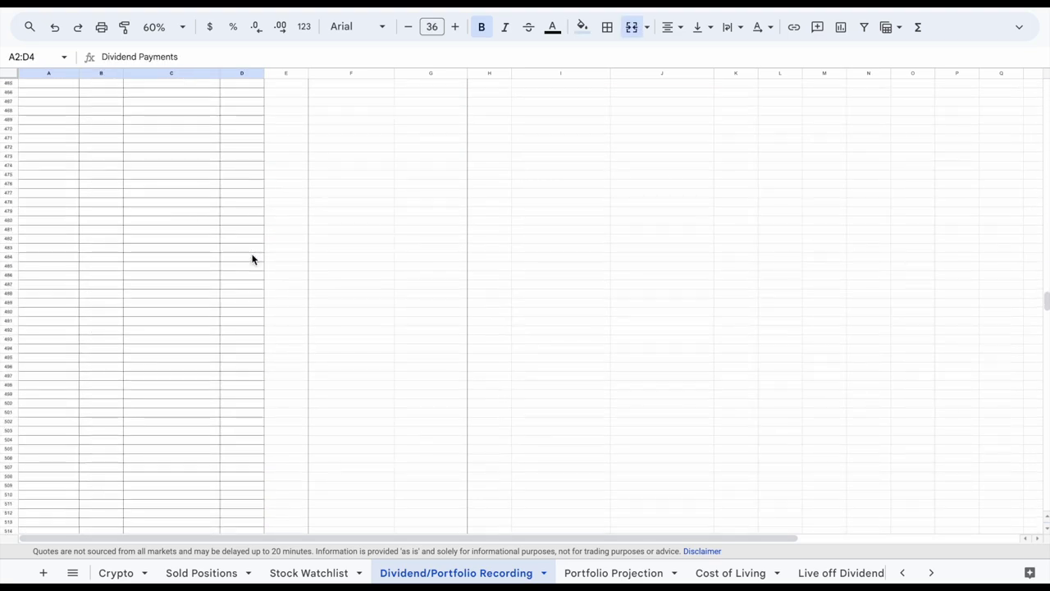
pyautogui.scroll(12, 252, 259)
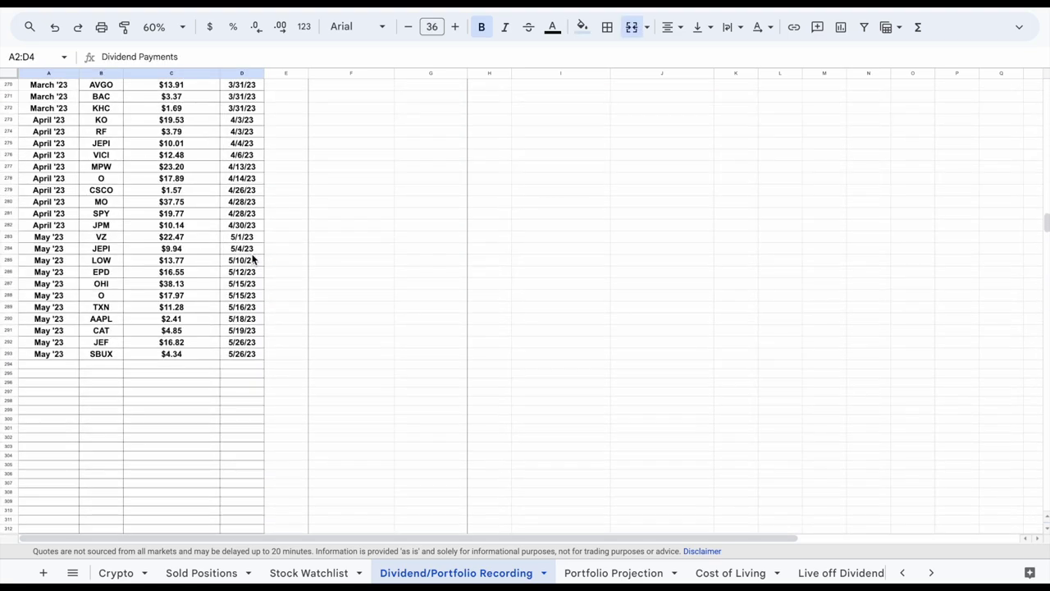
pyautogui.click(51, 356)
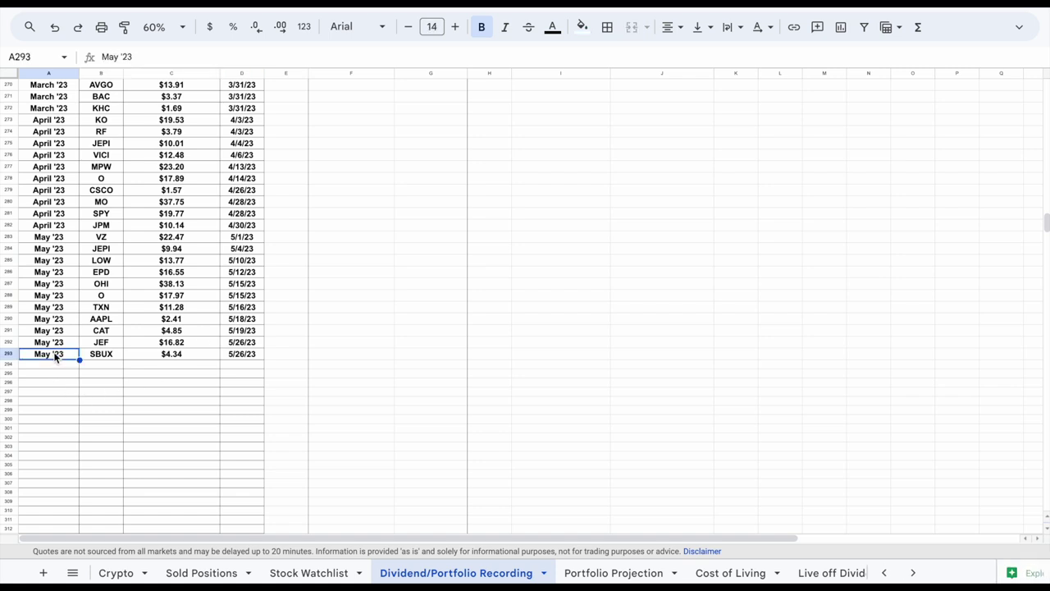
pyautogui.click(62, 366)
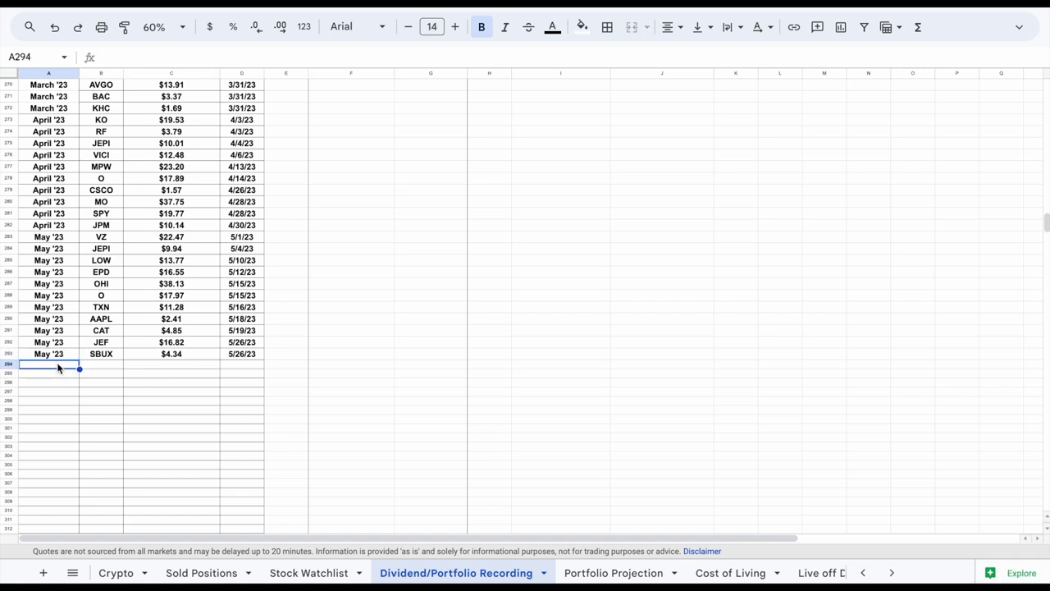
pyautogui.moveTo(106, 371); pyautogui.dragTo(92, 537)
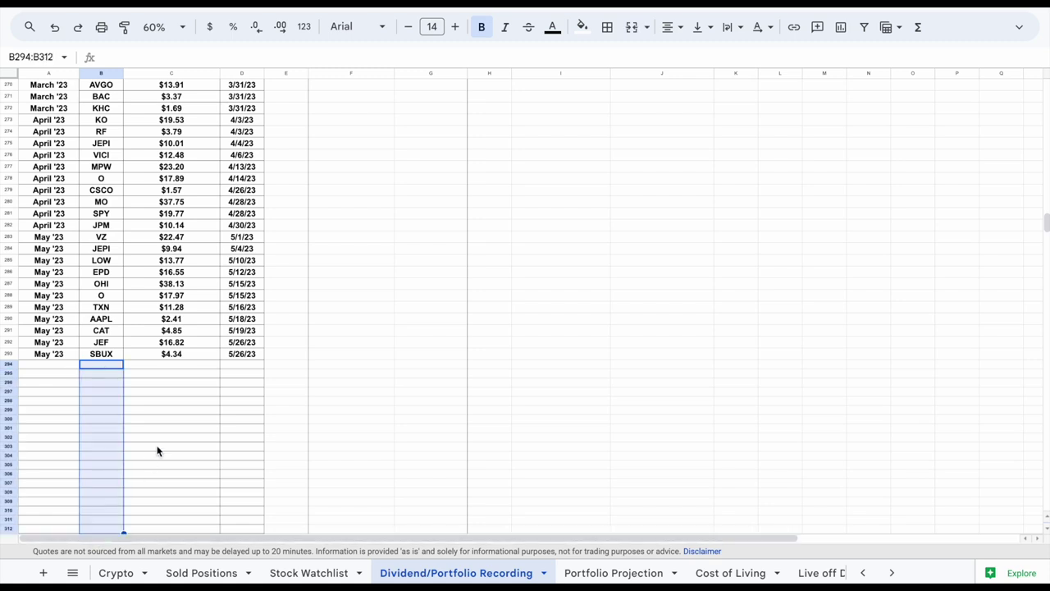
pyautogui.moveTo(186, 369); pyautogui.dragTo(185, 495)
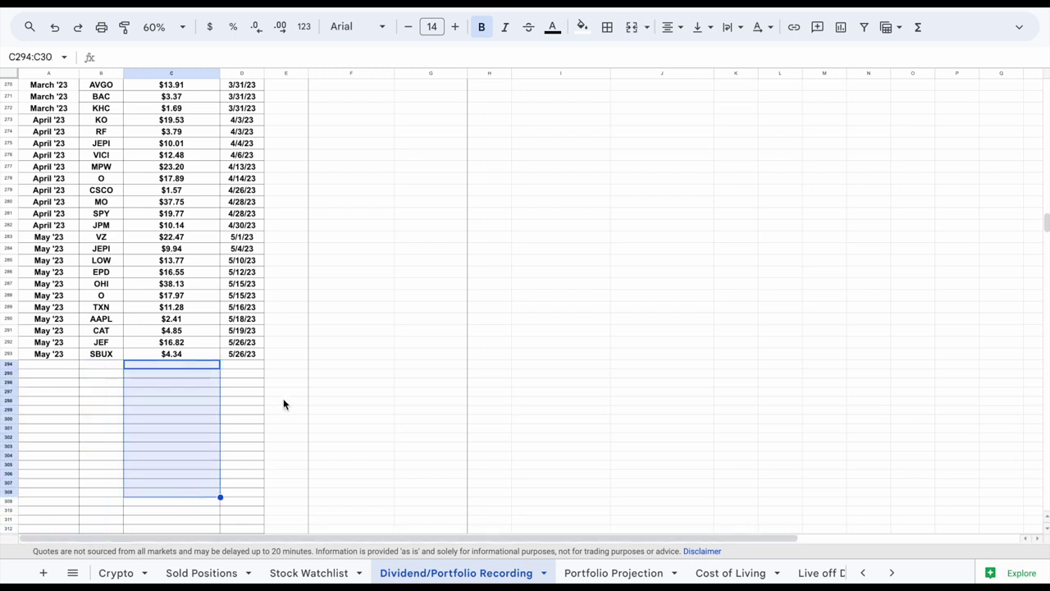
pyautogui.click(254, 366)
pyautogui.moveTo(253, 366); pyautogui.dragTo(235, 548)
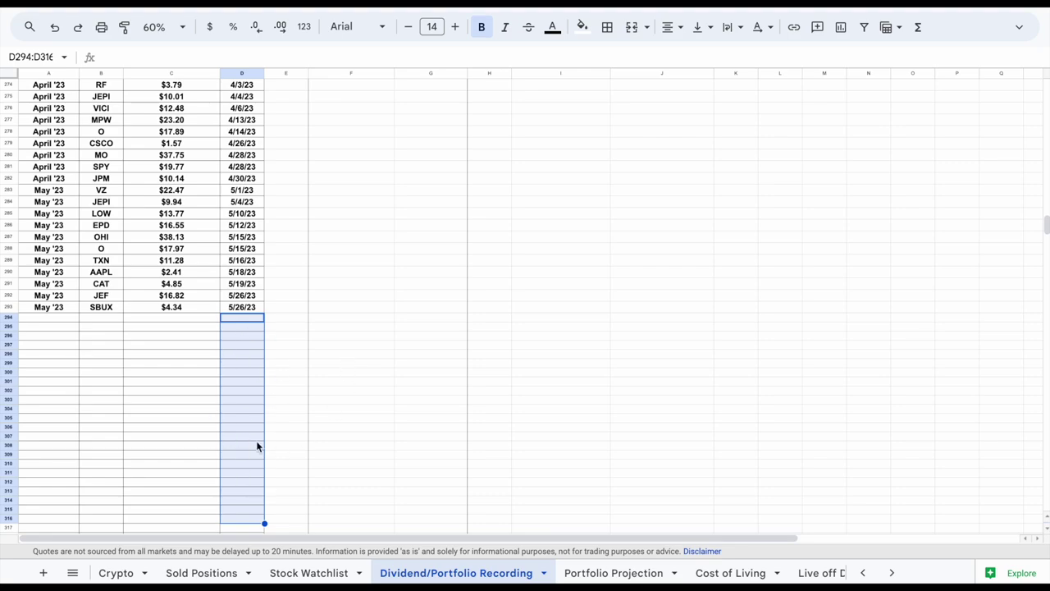
pyautogui.scroll(20, 253, 455)
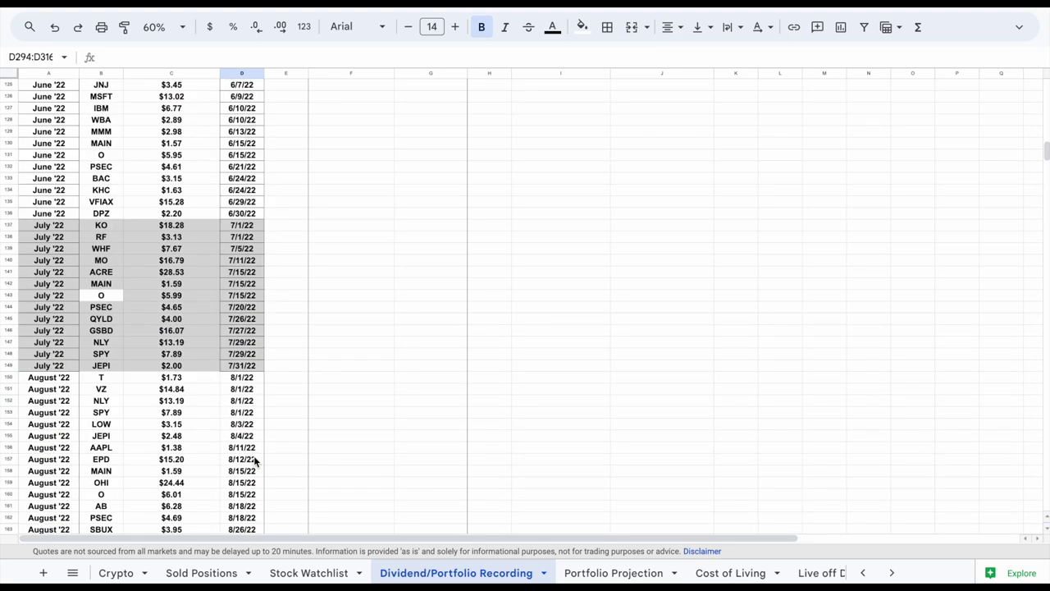
pyautogui.click(377, 499)
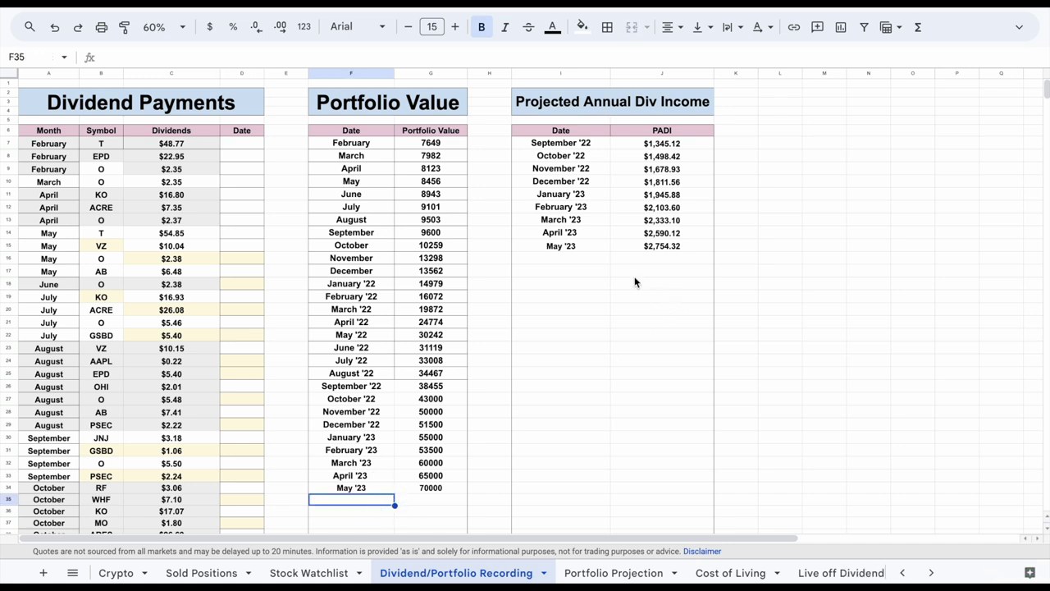
pyautogui.moveTo(586, 260); pyautogui.dragTo(650, 265)
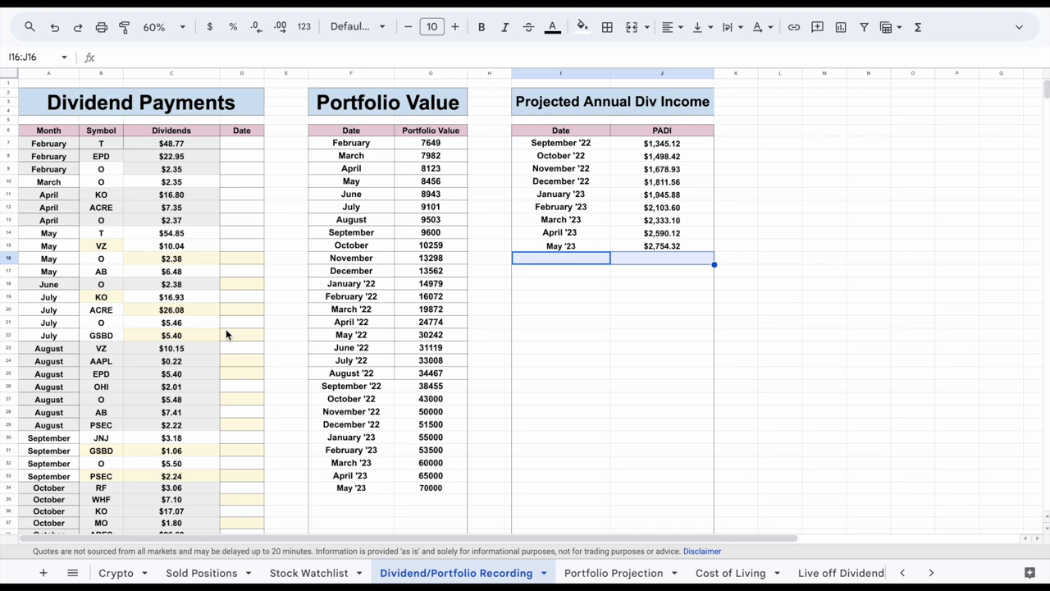
pyautogui.scroll(-20, 226, 329)
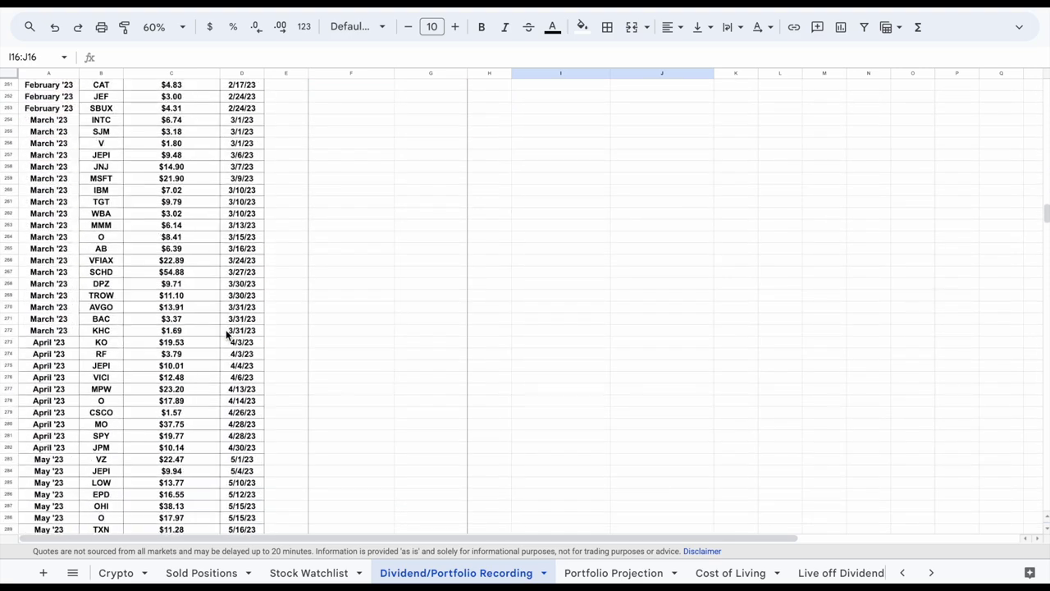
pyautogui.scroll(-5, 227, 335)
# Step: Enter June '23 in the first empty month cell and copy it to the two rows below
pyautogui.click(64, 249)
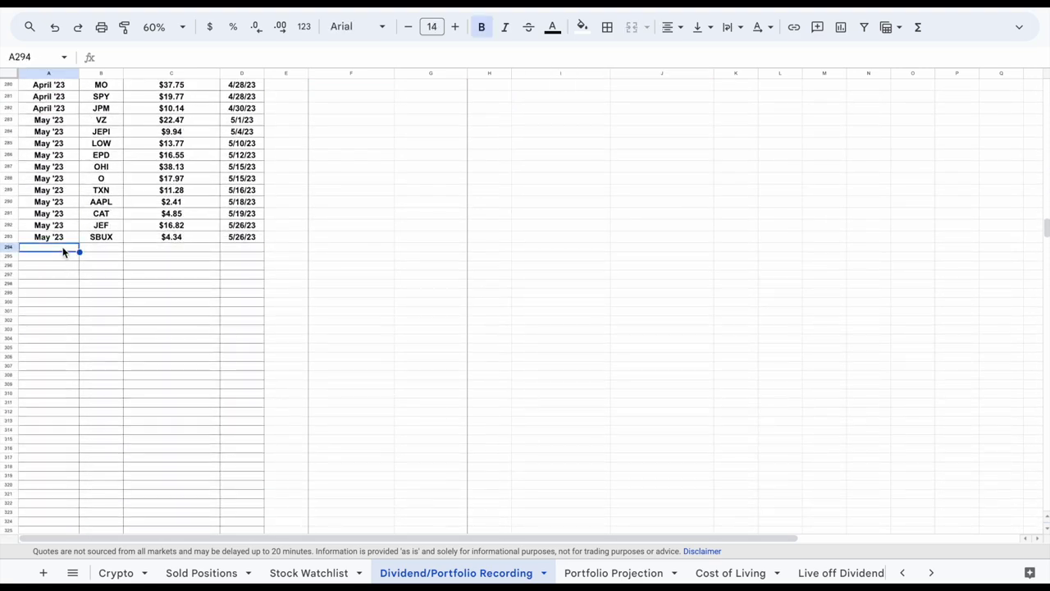
pyautogui.write("June '23")
pyautogui.press('Return')
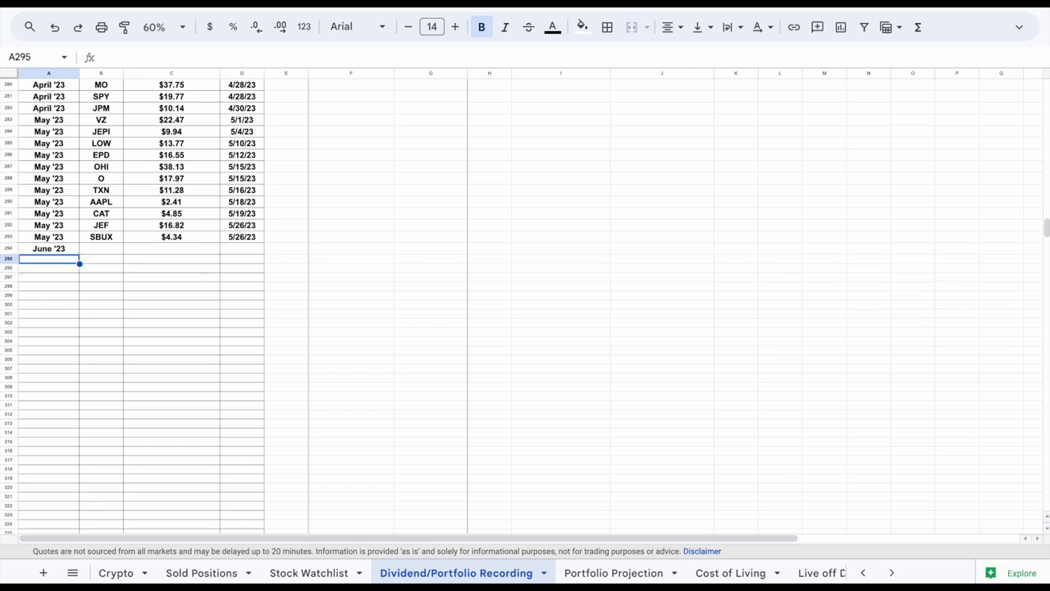
pyautogui.press('Up')
pyautogui.hotkey('ctrl', 'c')
pyautogui.press('Down')
pyautogui.hotkey('ctrl', 'v')
pyautogui.press('Down')
pyautogui.hotkey('ctrl', 'v')
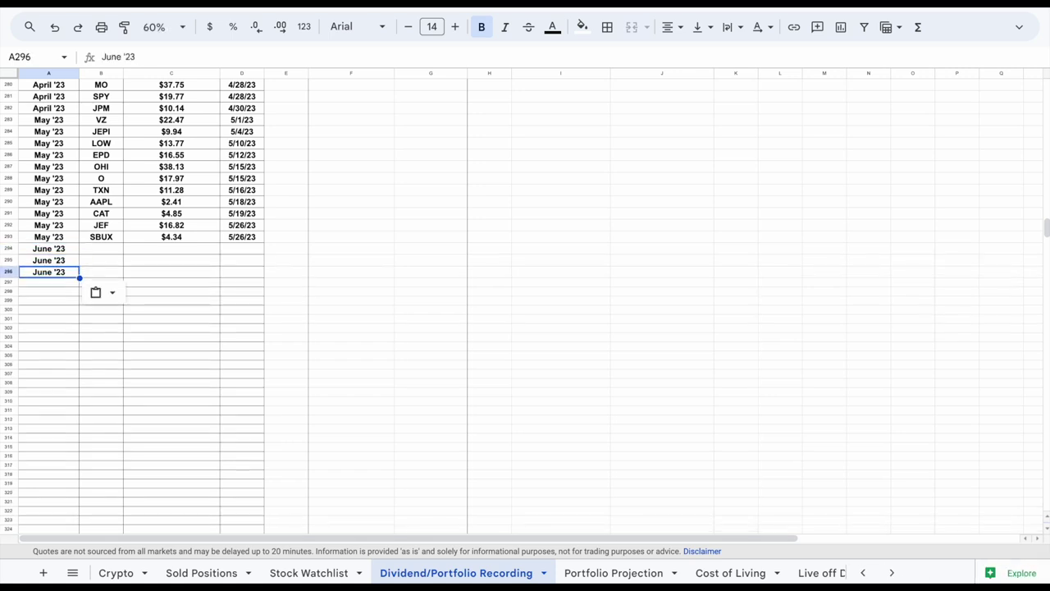
pyautogui.press('Right')
pyautogui.press('Up')
pyautogui.press('Up')
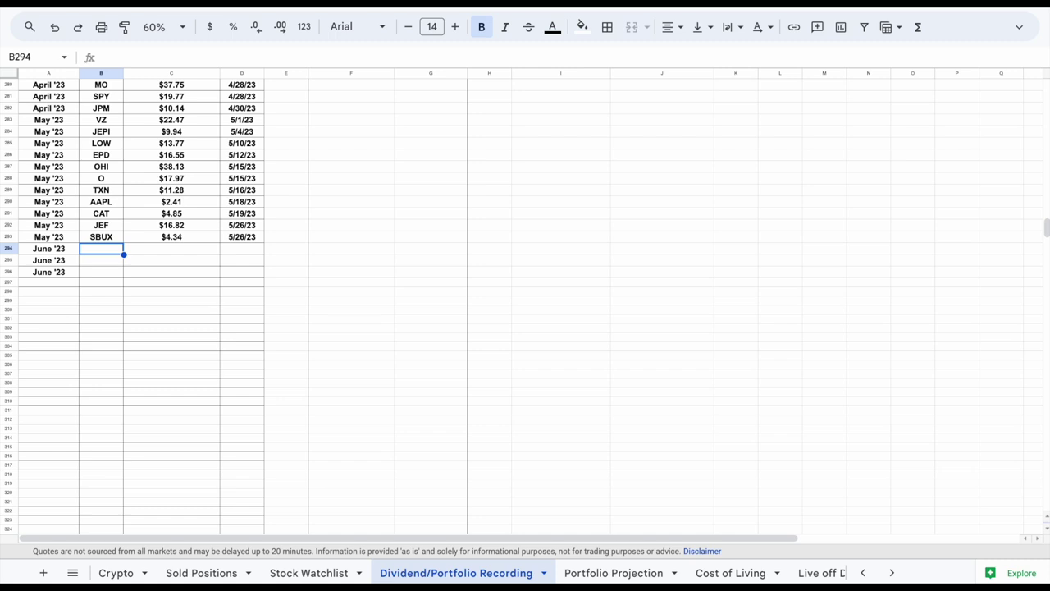
# Step: Log AAPL $5.00 on 6/1/23 and SCHD $100.00 on 6/10/23
pyautogui.write('AAPL')
pyautogui.press('Tab')
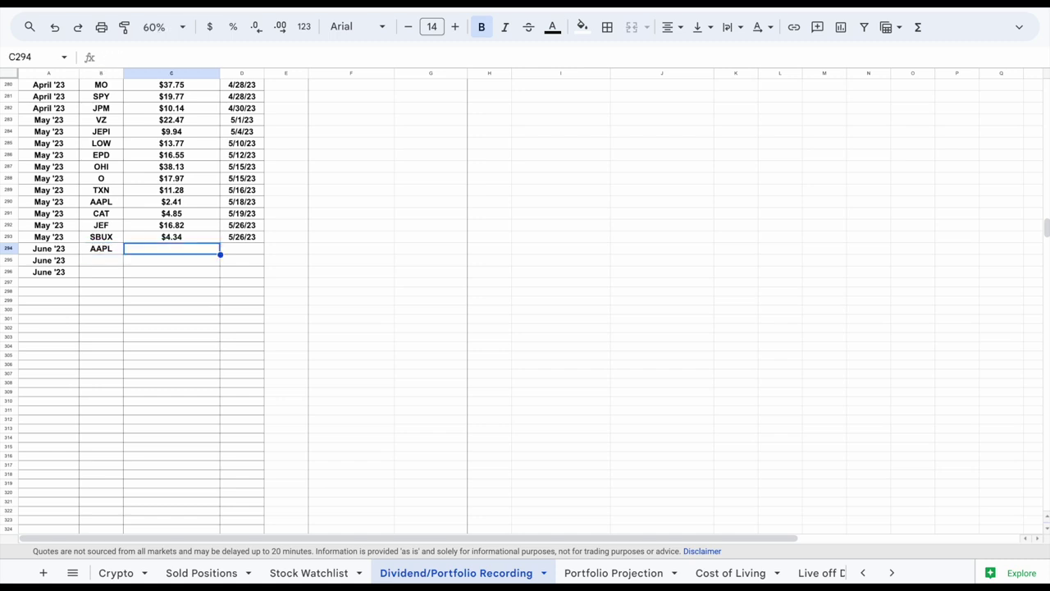
pyautogui.write('5')
pyautogui.press('Tab')
pyautogui.write('6/1/23')
pyautogui.press('Return')
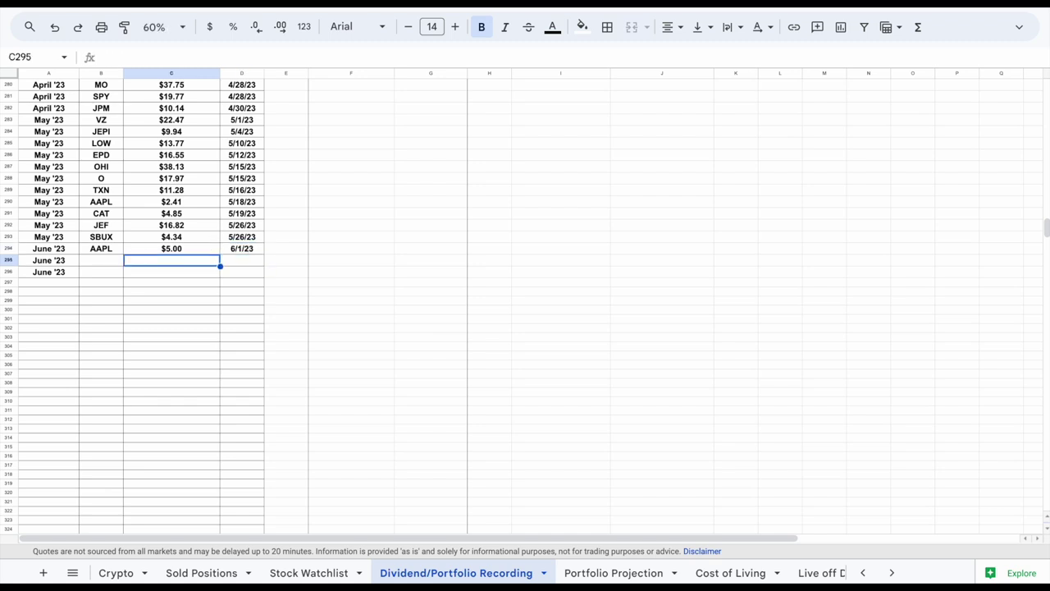
pyautogui.write('S')
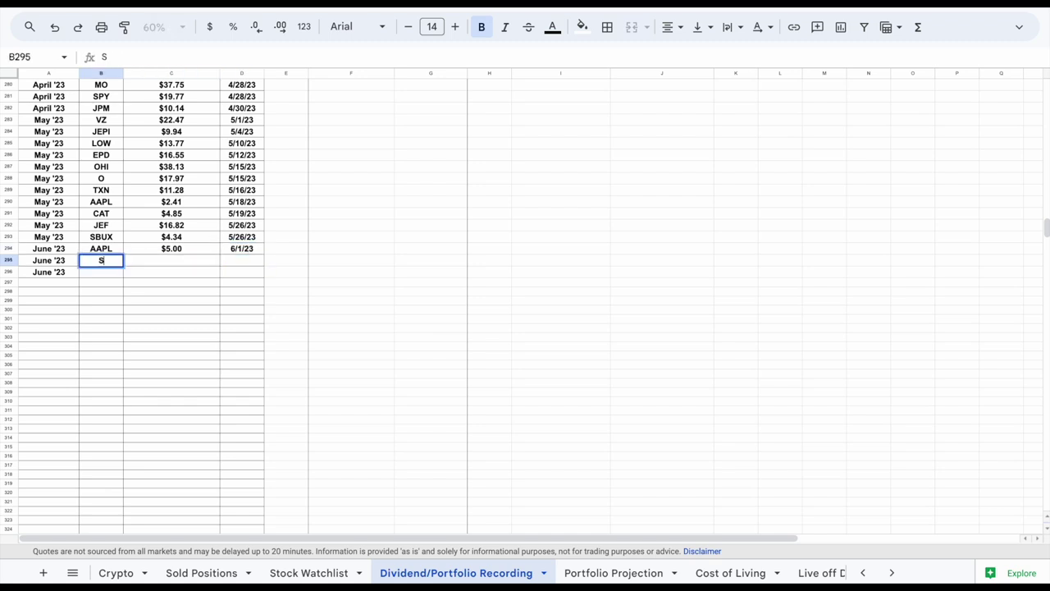
pyautogui.write('CHD')
pyautogui.press('Tab')
pyautogui.write('100')
pyautogui.press('Tab')
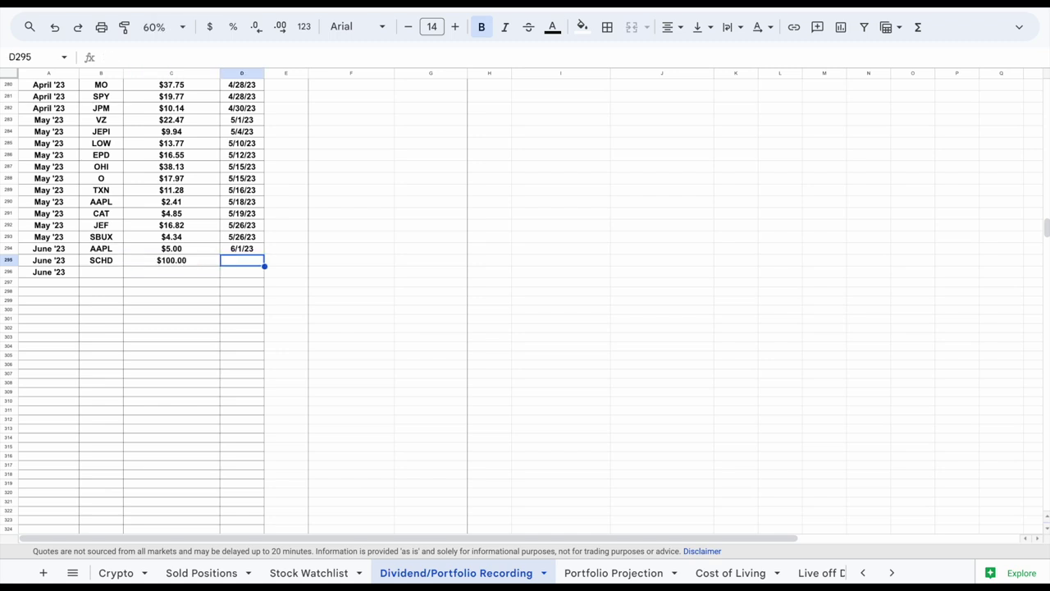
pyautogui.write('6/10/23')
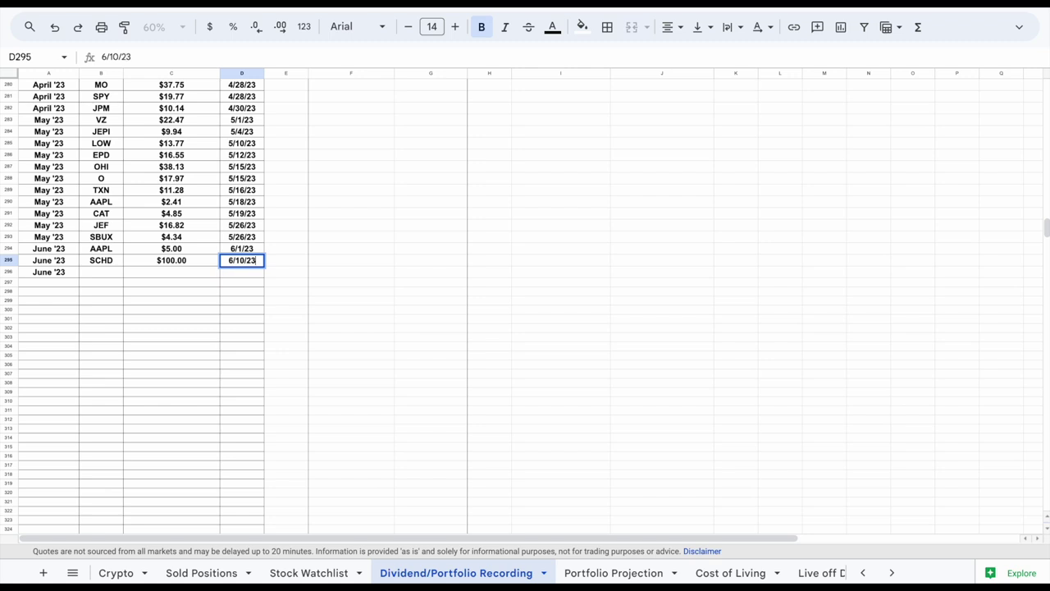
pyautogui.press('Return')
# Step: Add KO's $50.00 dividend dated 6/20/23 in the third June row
pyautogui.click(101, 271)
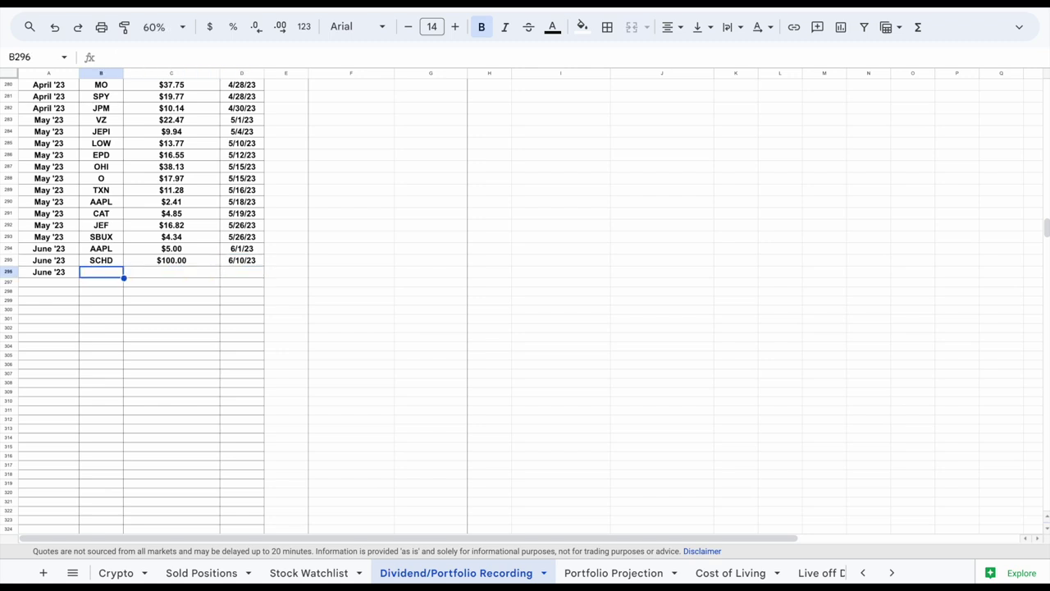
pyautogui.write('KO')
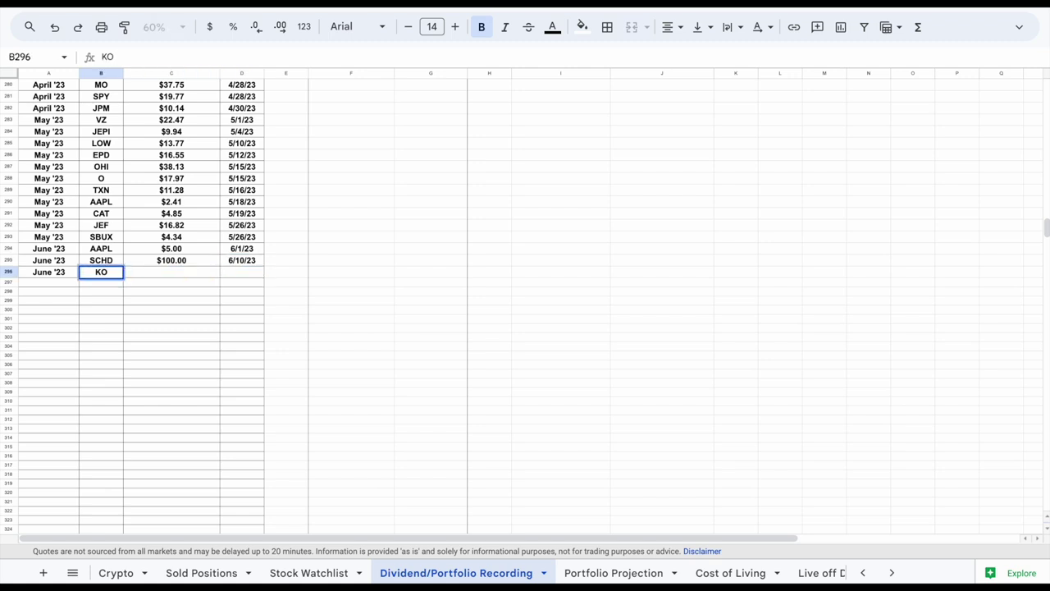
pyautogui.press('Tab')
pyautogui.write('50')
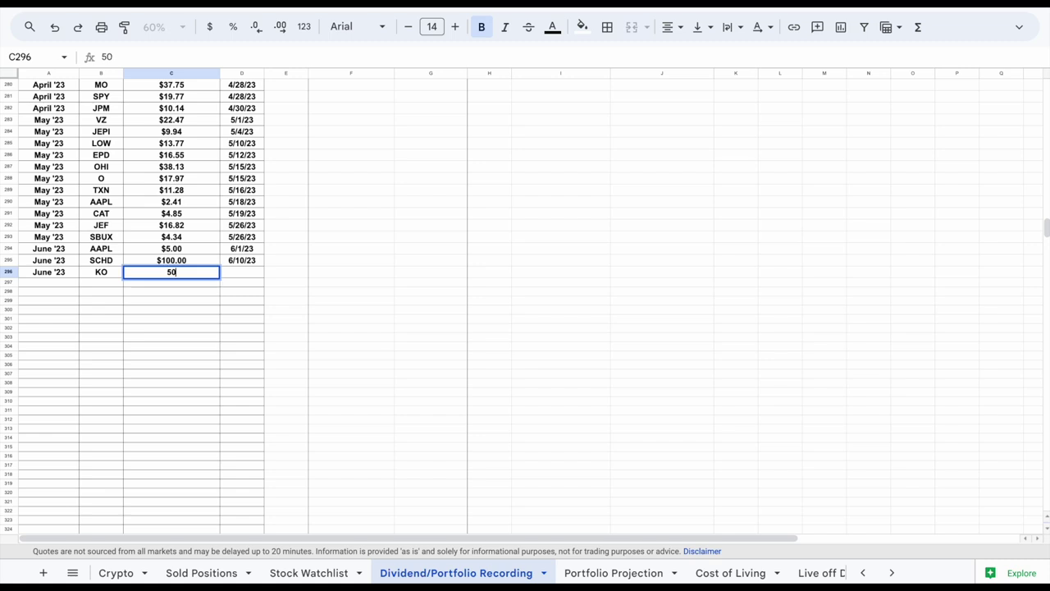
pyautogui.press('Tab')
pyautogui.write('6/20/23')
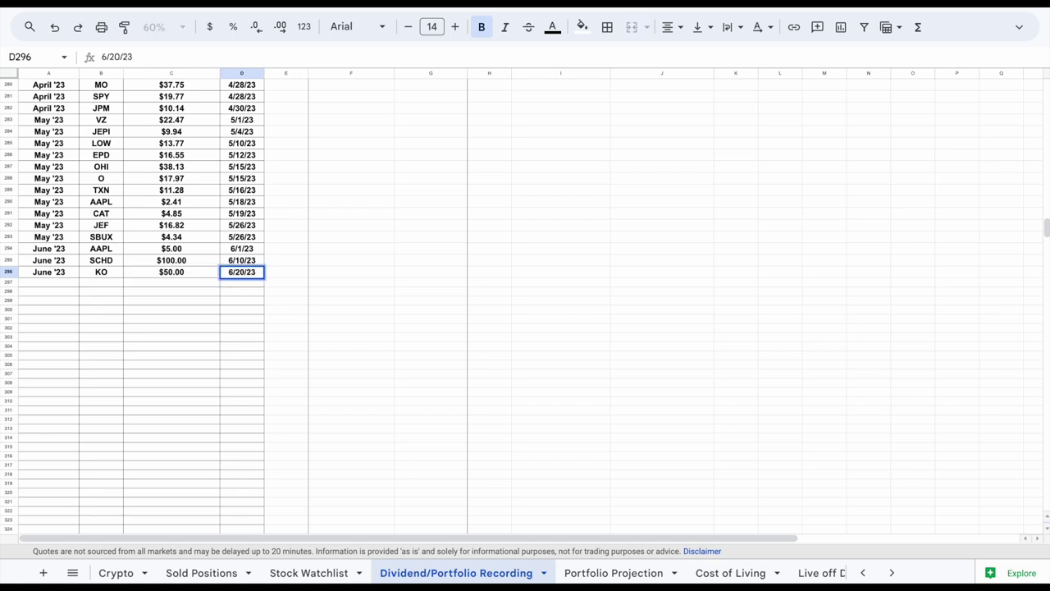
pyautogui.press('Return')
pyautogui.scroll(20, 268, 302)
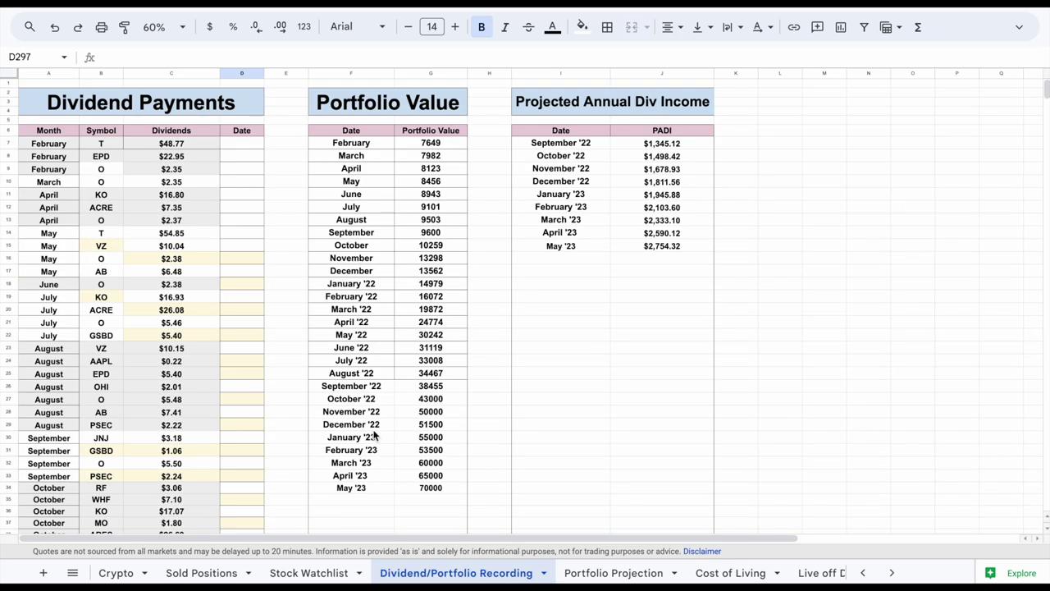
# Step: Add a Portfolio Value row labelled 'Junw '23' with value 75000
pyautogui.click(369, 501)
pyautogui.write("Junw '23")
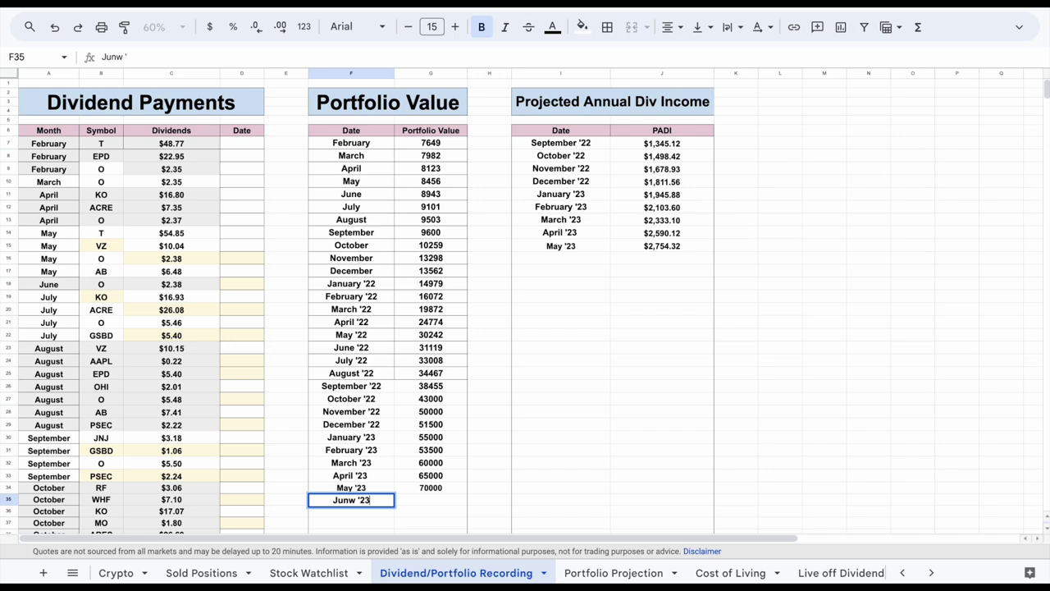
pyautogui.press('Tab')
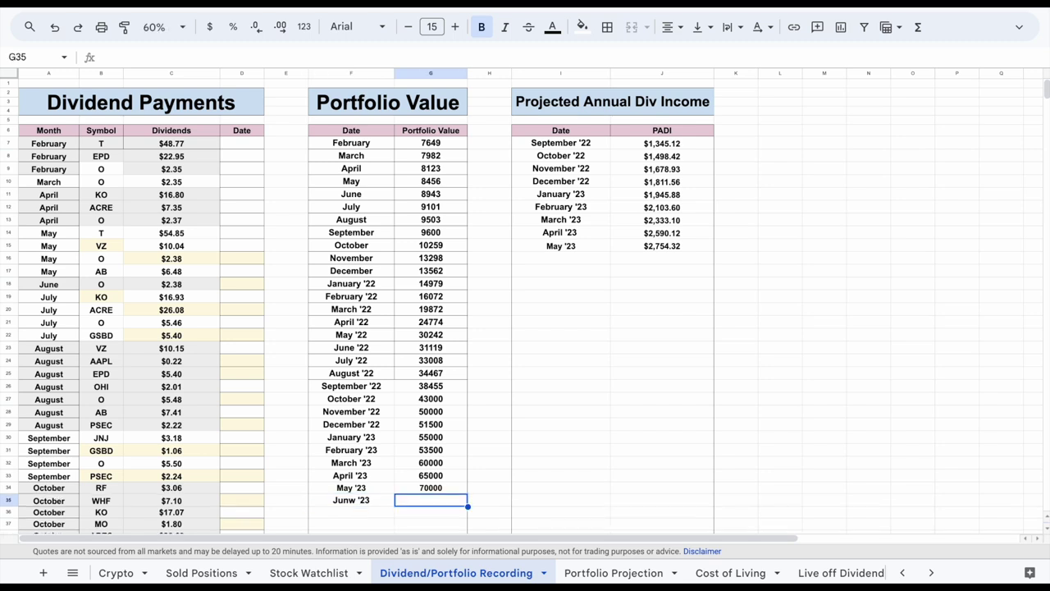
pyautogui.write('75000')
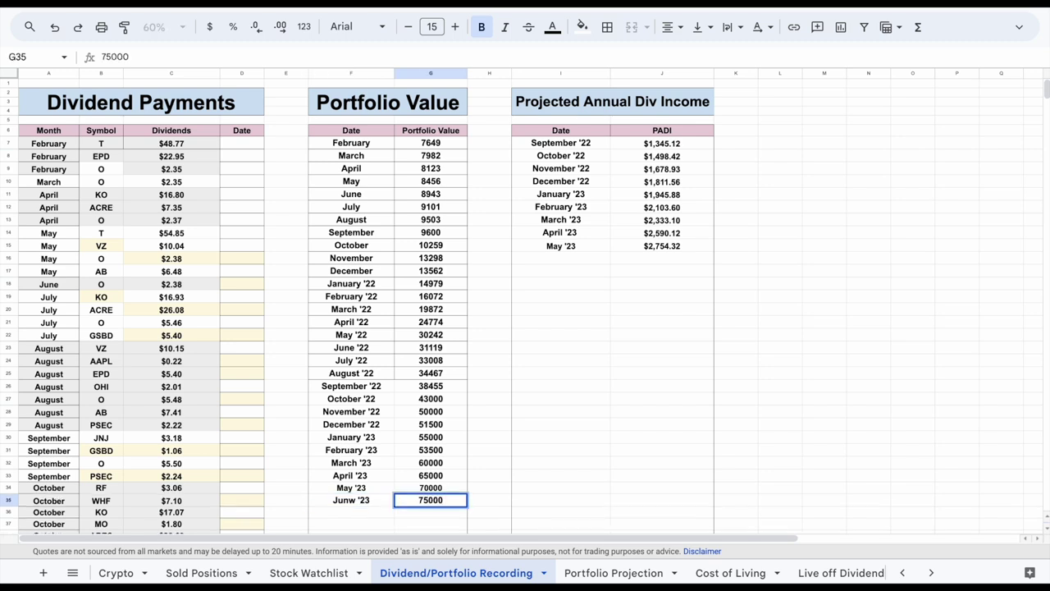
pyautogui.press('Return')
# Step: Add a June '23 projected annual dividend income row of 2850
pyautogui.click(571, 258)
pyautogui.write('June')
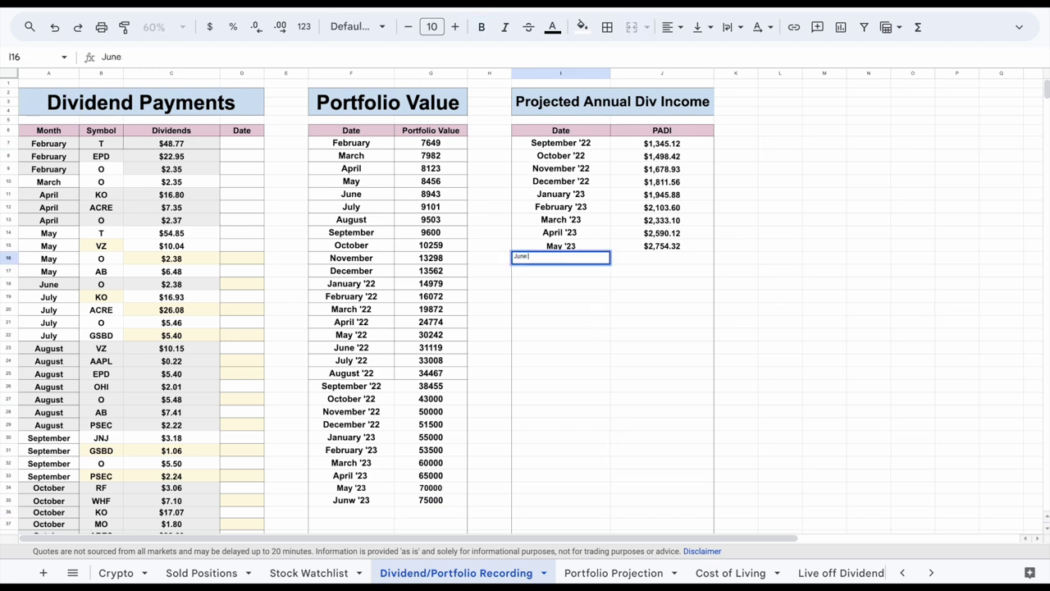
pyautogui.write(" '23")
pyautogui.press('Tab')
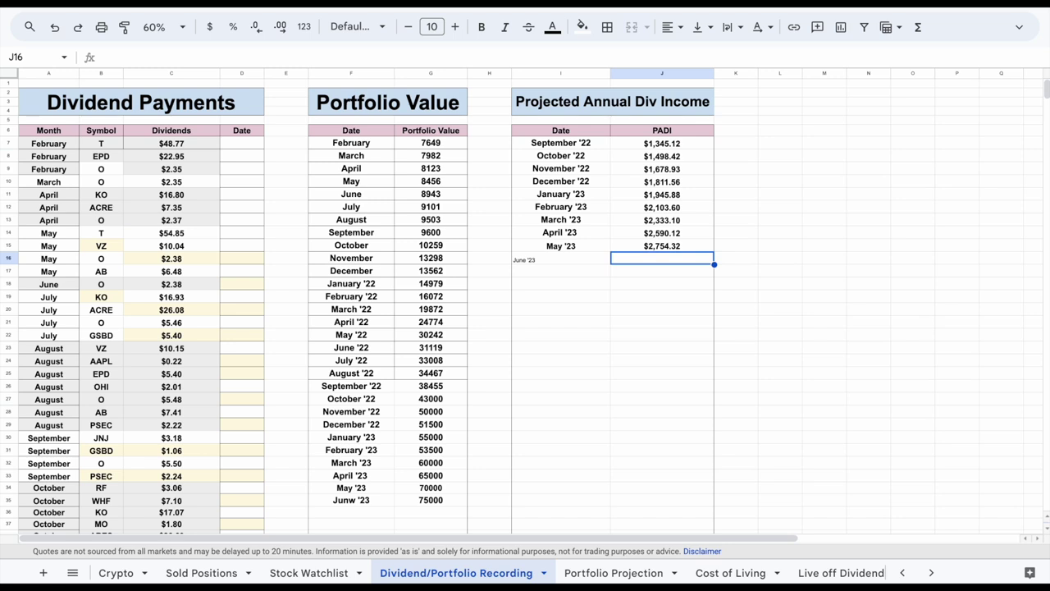
pyautogui.write('2850')
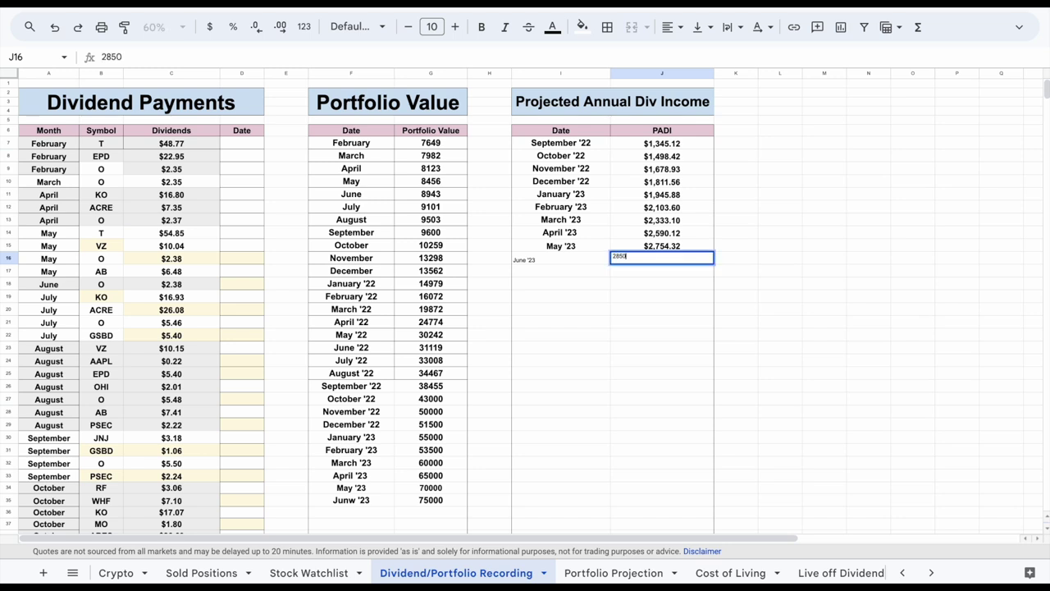
pyautogui.press('Return')
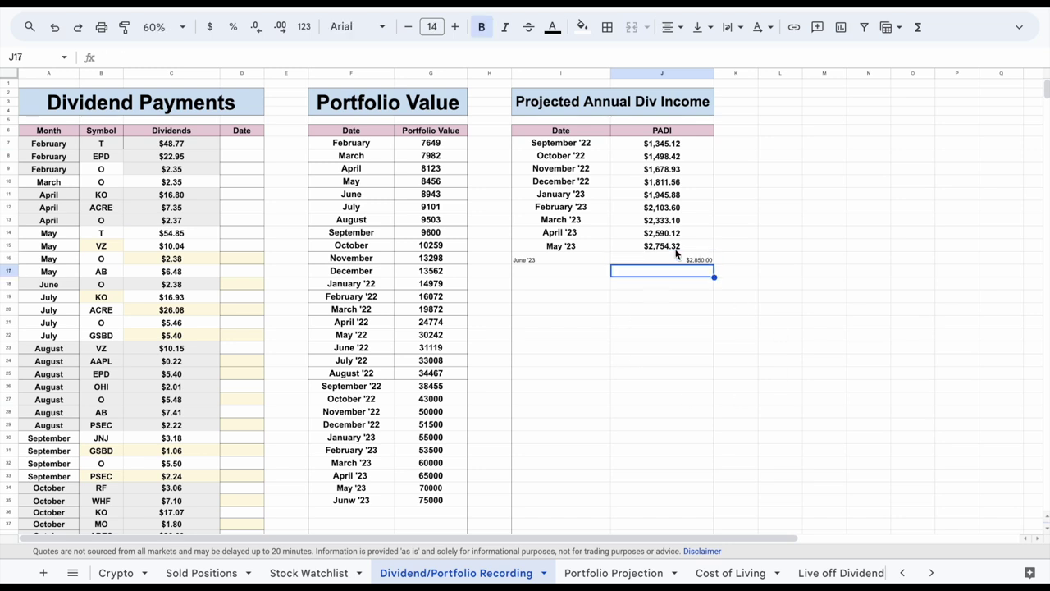
pyautogui.click(901, 572)
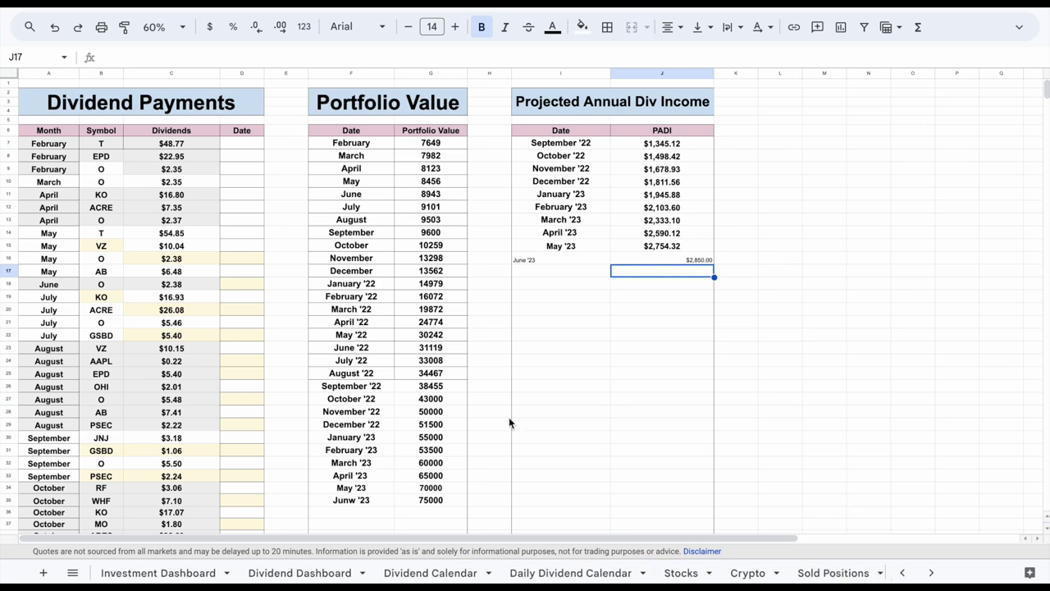
# Step: On the Dividend Dashboard, inspect the portfolio, monthly and projected charts and sum the four summary cards
pyautogui.click(266, 572)
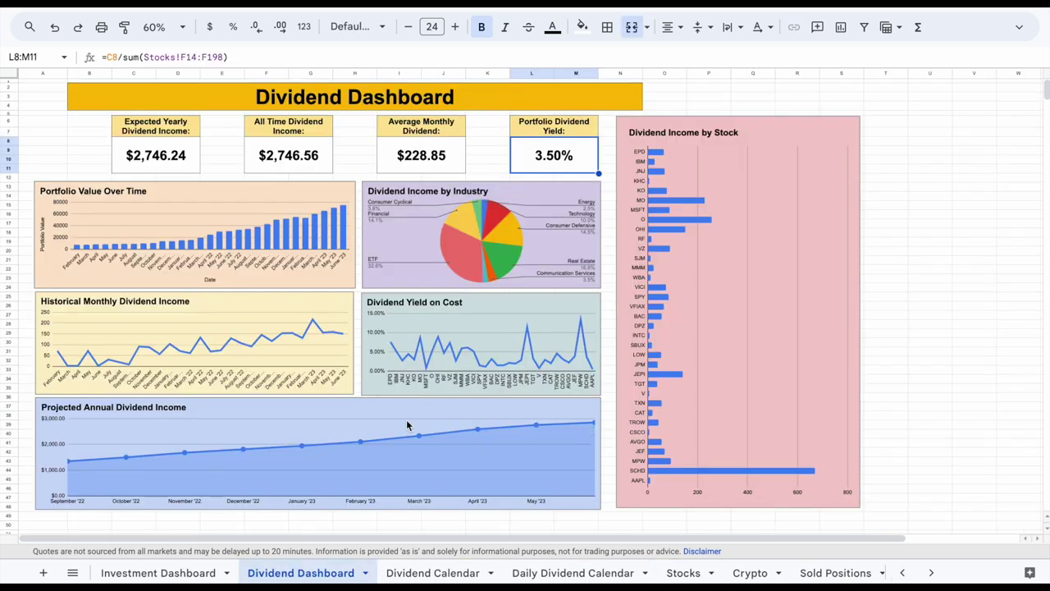
pyautogui.click(345, 266)
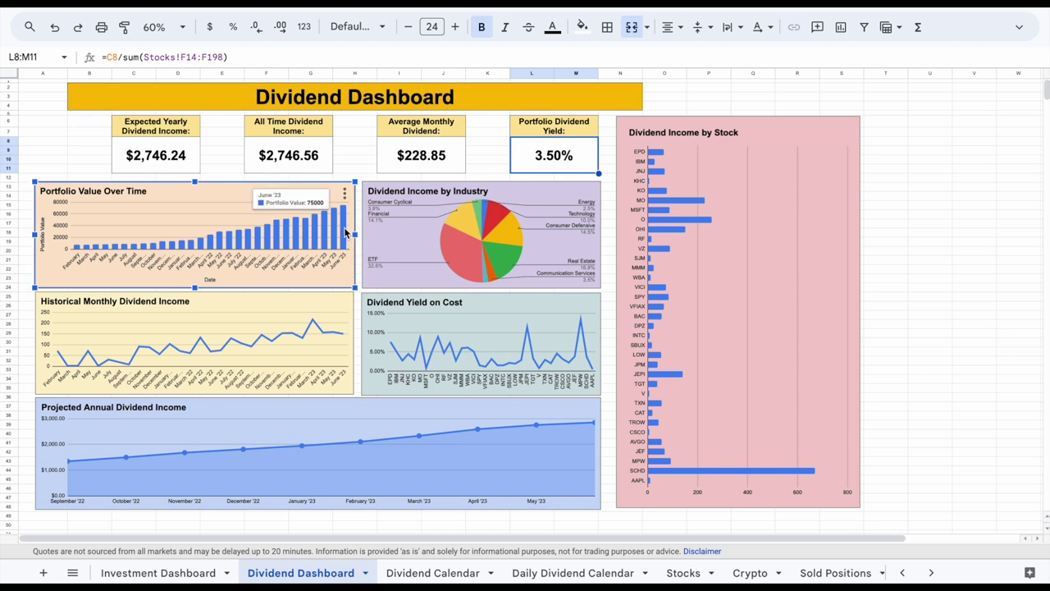
pyautogui.click(335, 315)
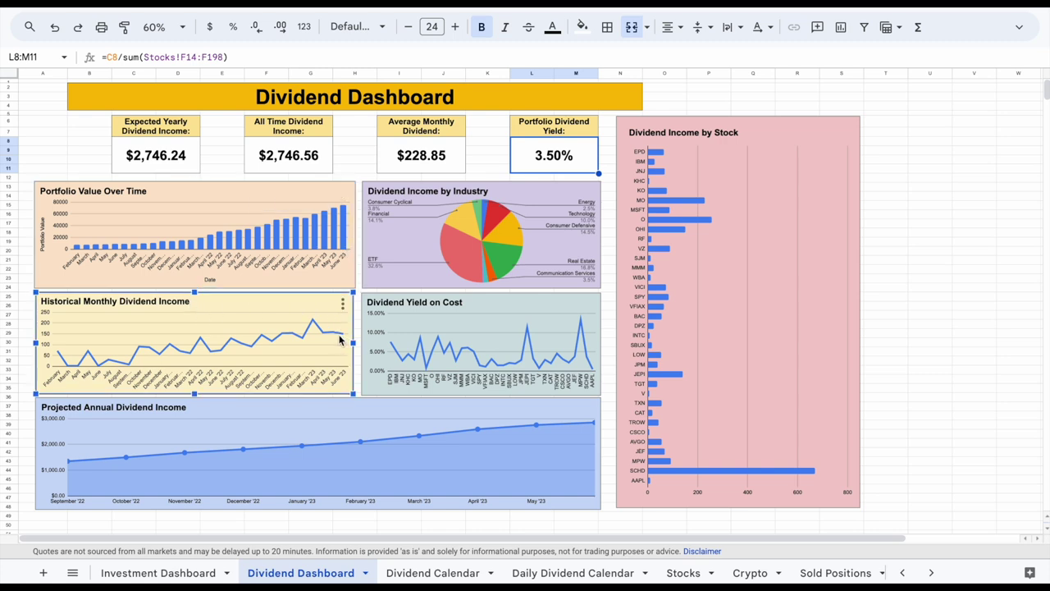
pyautogui.click(546, 413)
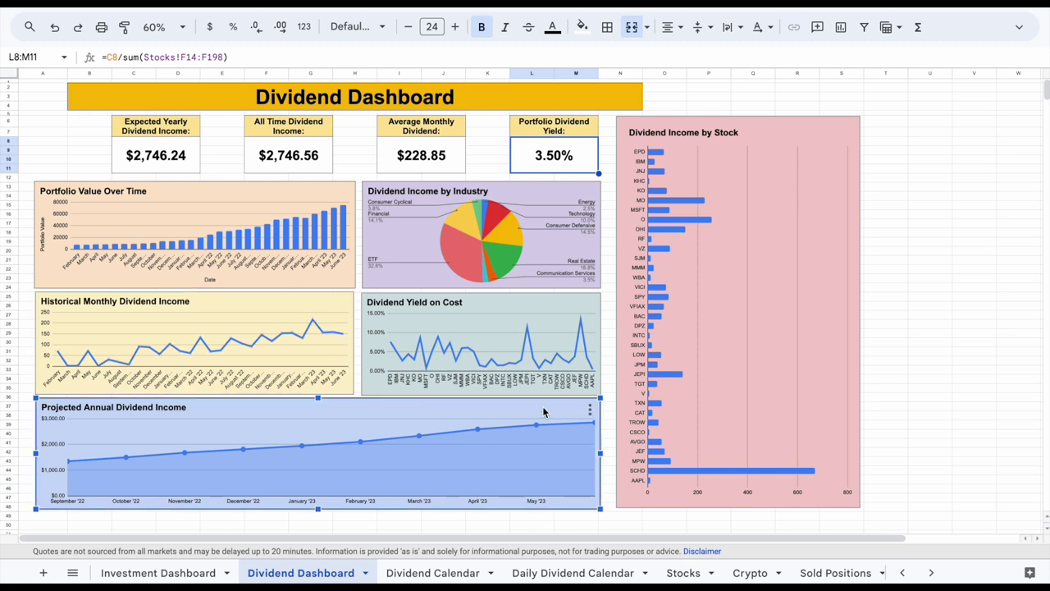
pyautogui.click(177, 134)
pyautogui.moveTo(288, 170); pyautogui.dragTo(544, 169)
# Step: Temporarily enlarge the Industry pie and Yield on Cost charts, undoing each resize
pyautogui.click(498, 224)
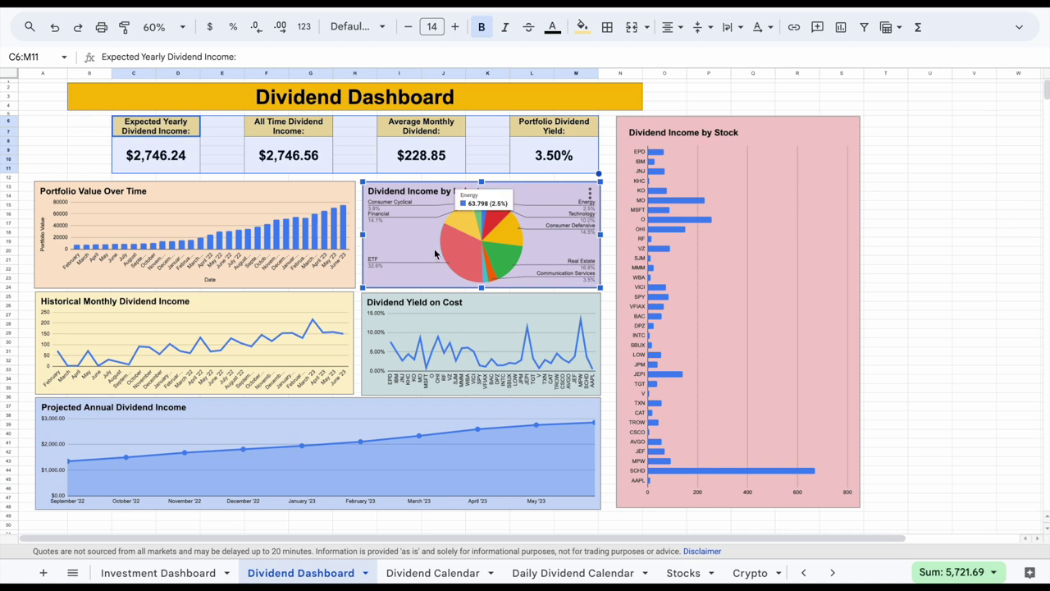
pyautogui.moveTo(364, 287); pyautogui.dragTo(212, 354)
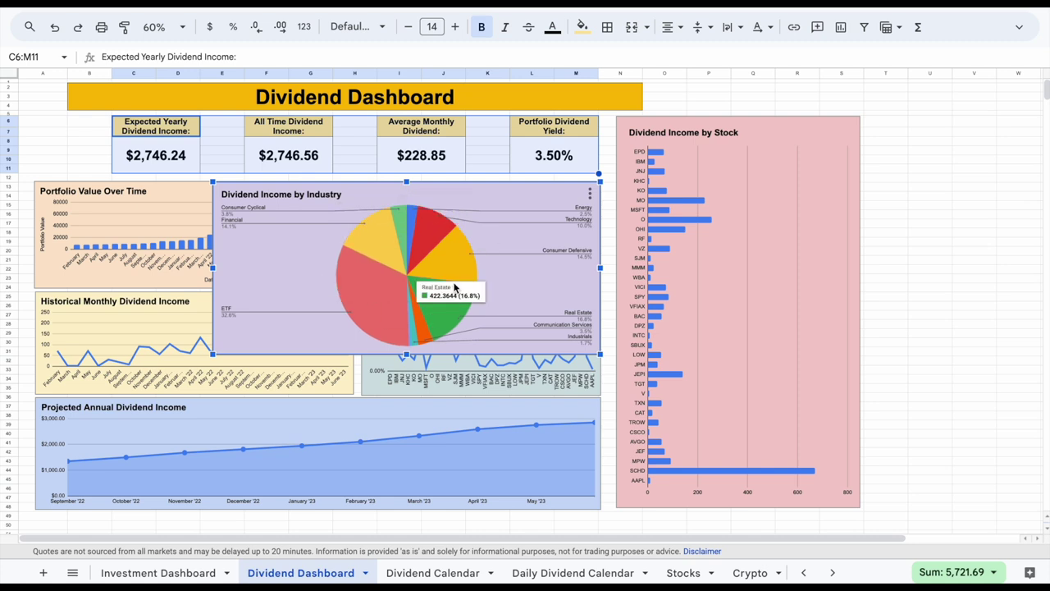
pyautogui.hotkey('ctrl', 'z')
pyautogui.click(495, 315)
pyautogui.moveTo(361, 291); pyautogui.dragTo(243, 243)
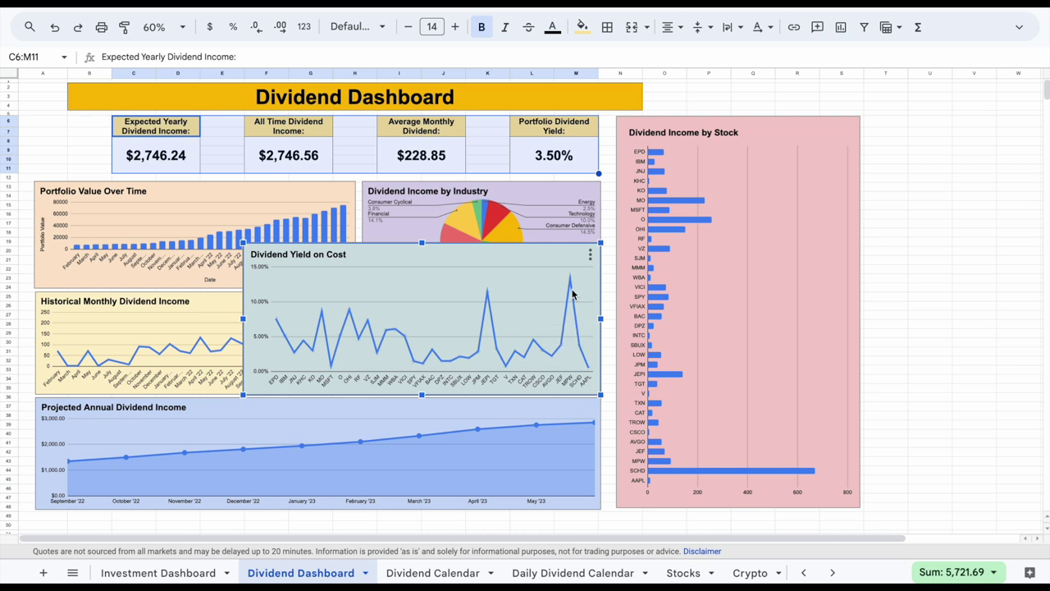
pyautogui.hotkey('ctrl', 'z')
# Step: Inspect the Dividend Income by Stock and Projected Annual Income charts, then open the Dividend Calendar
pyautogui.click(722, 301)
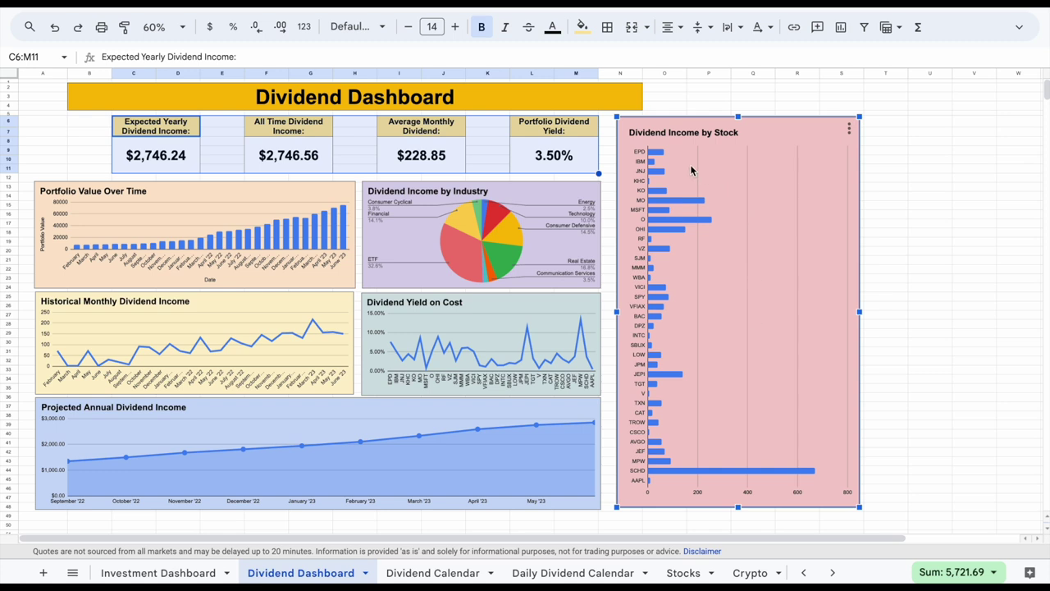
pyautogui.moveTo(687, 227)
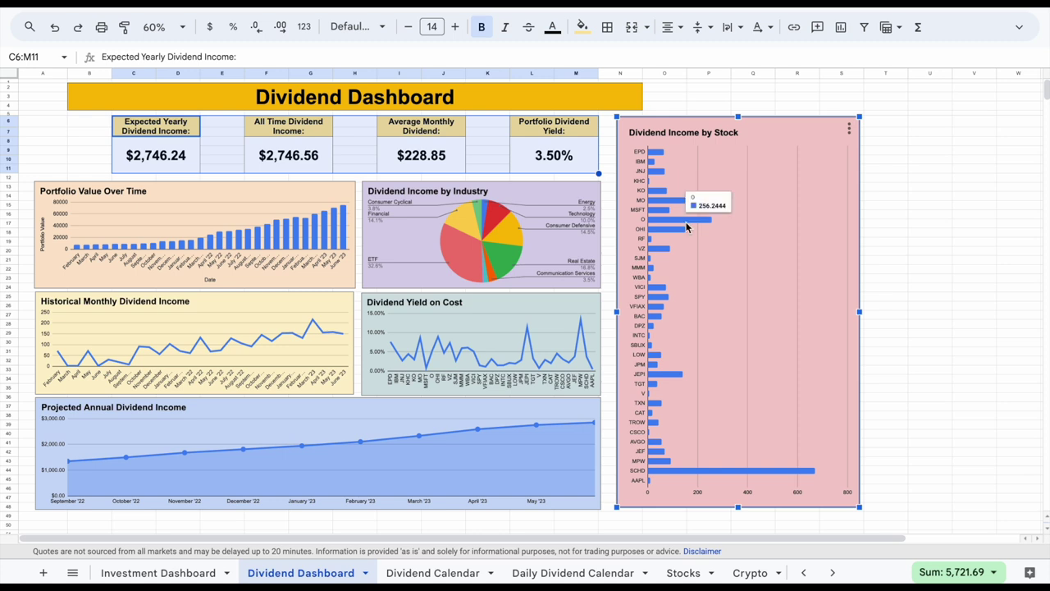
pyautogui.click(943, 204)
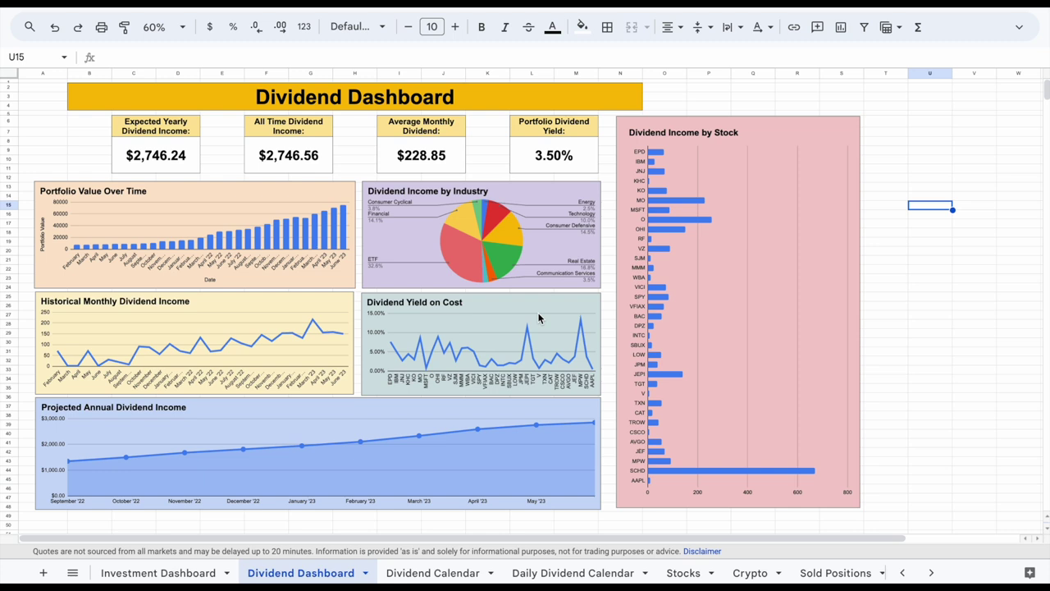
pyautogui.click(131, 433)
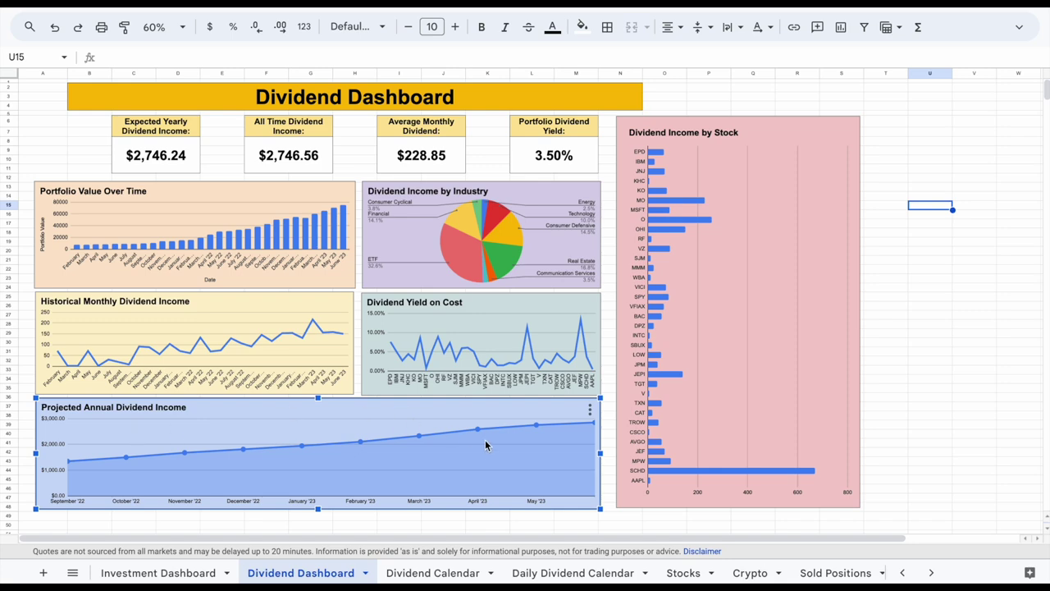
pyautogui.click(449, 573)
pyautogui.click(559, 574)
pyautogui.click(447, 574)
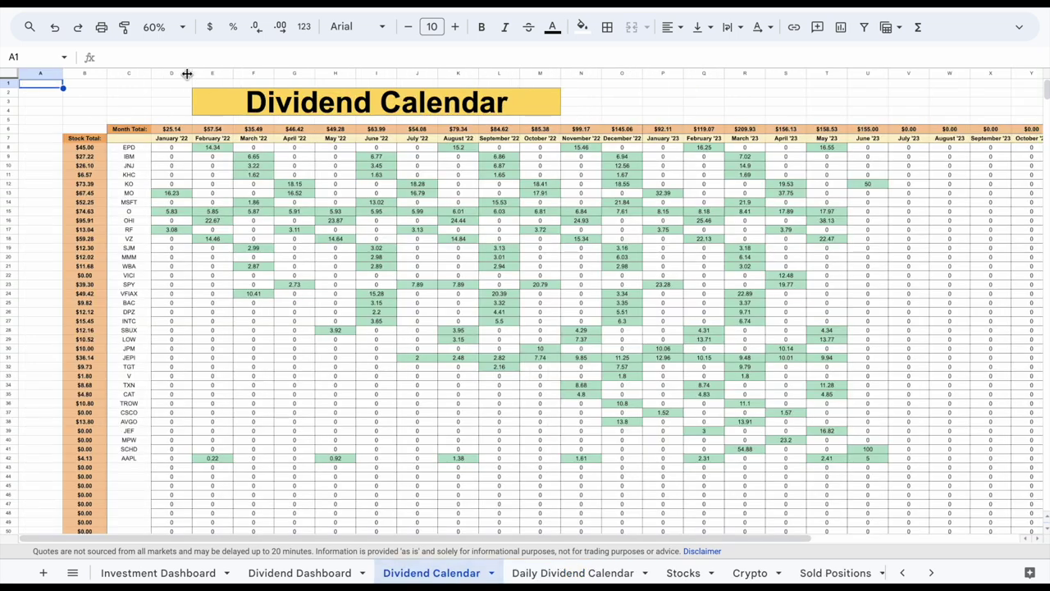
pyautogui.click(181, 27)
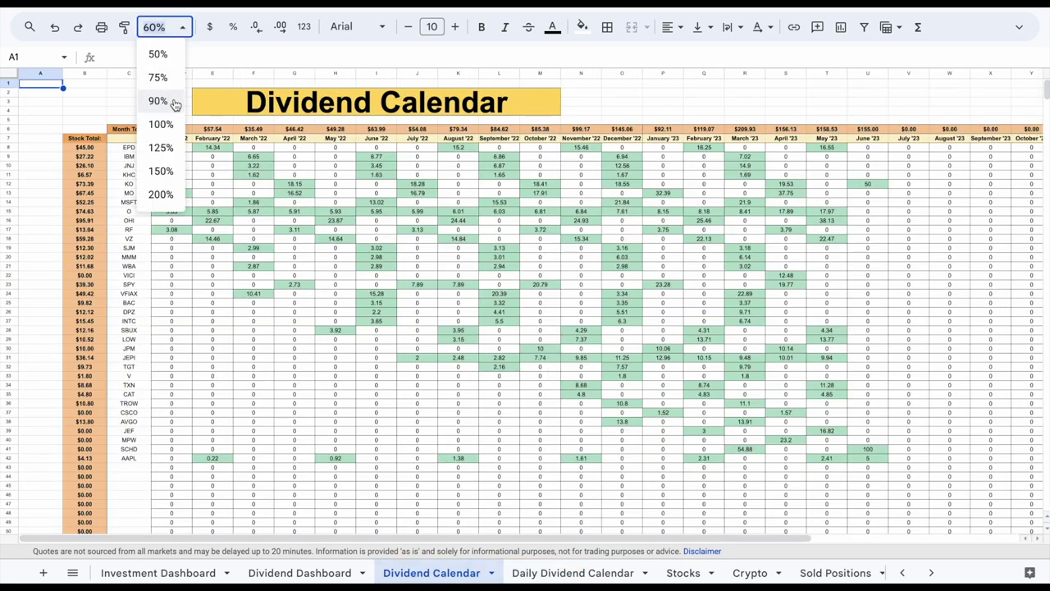
pyautogui.click(688, 84)
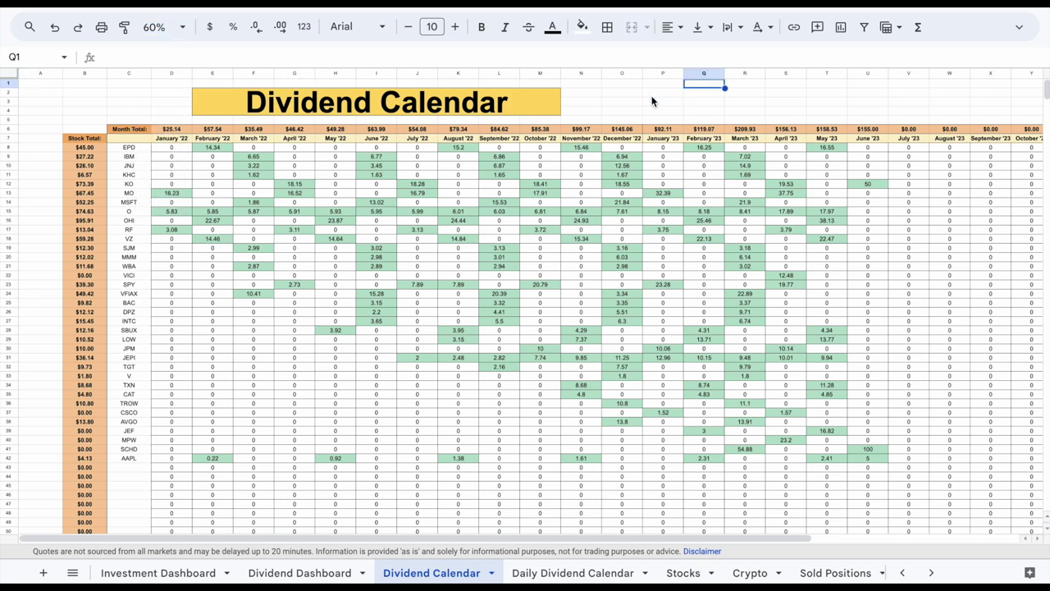
pyautogui.moveTo(176, 129); pyautogui.dragTo(693, 131)
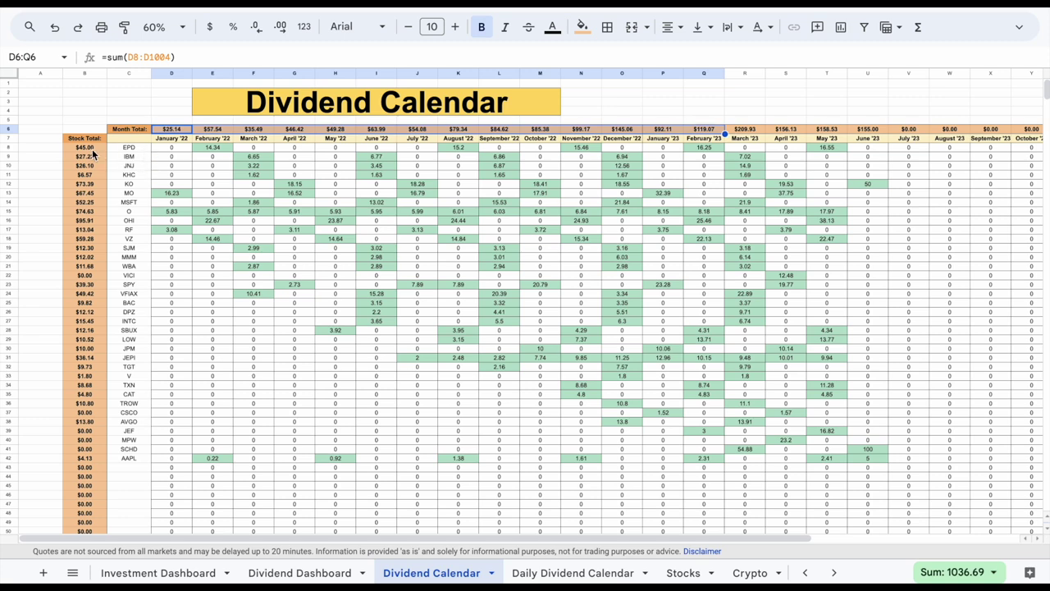
pyautogui.click(93, 154)
pyautogui.moveTo(93, 153); pyautogui.dragTo(90, 466)
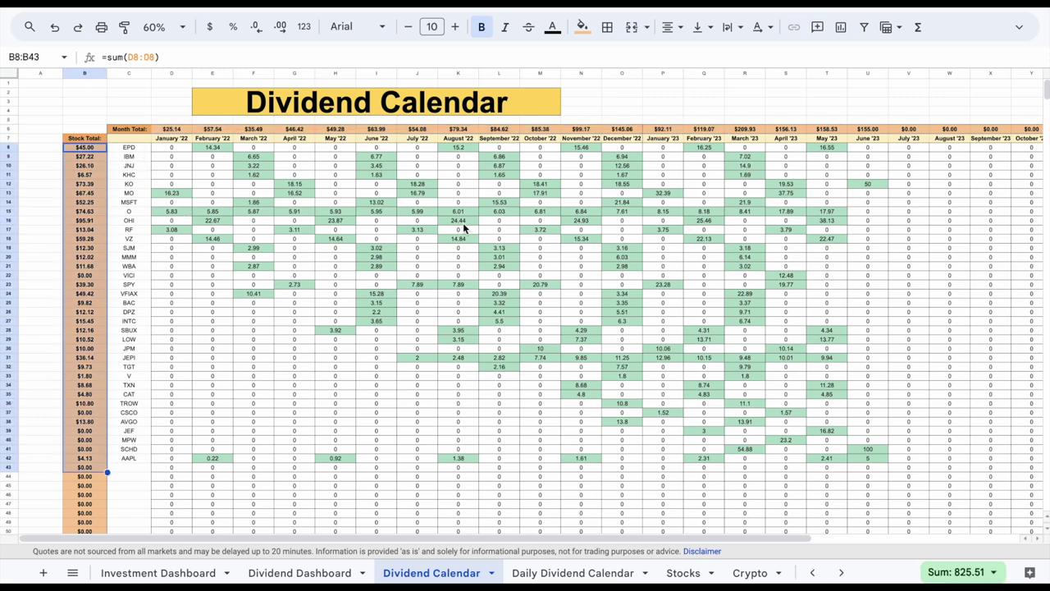
pyautogui.click(164, 27)
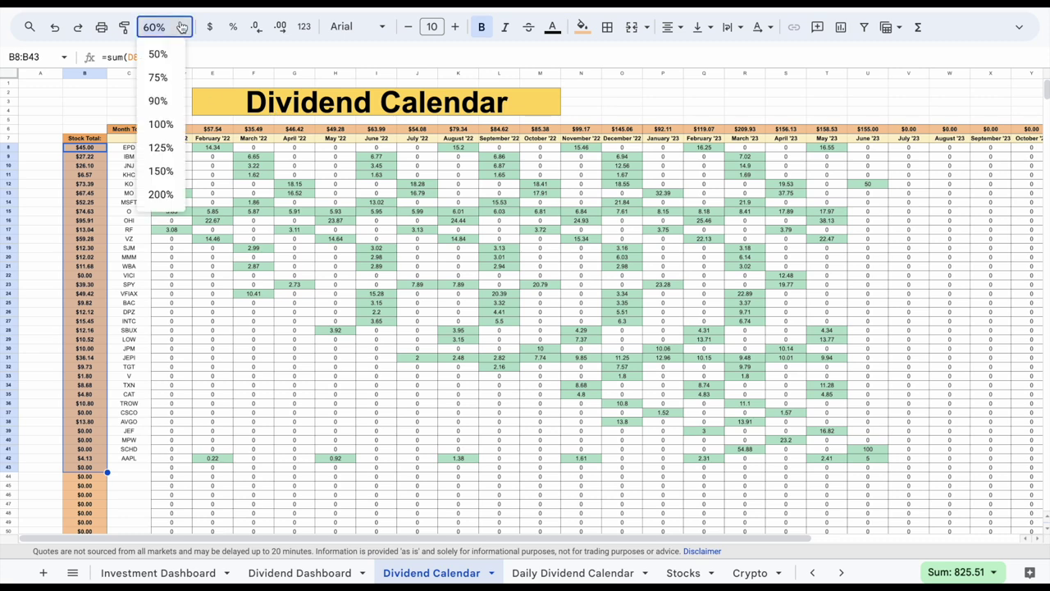
pyautogui.click(172, 102)
pyautogui.click(209, 285)
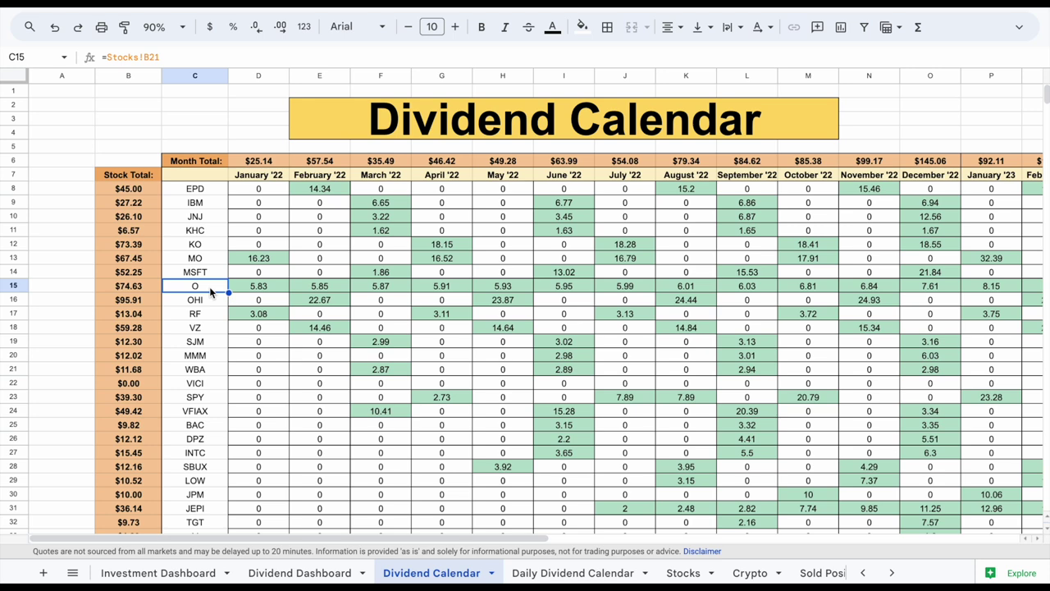
pyautogui.moveTo(277, 290); pyautogui.dragTo(625, 299)
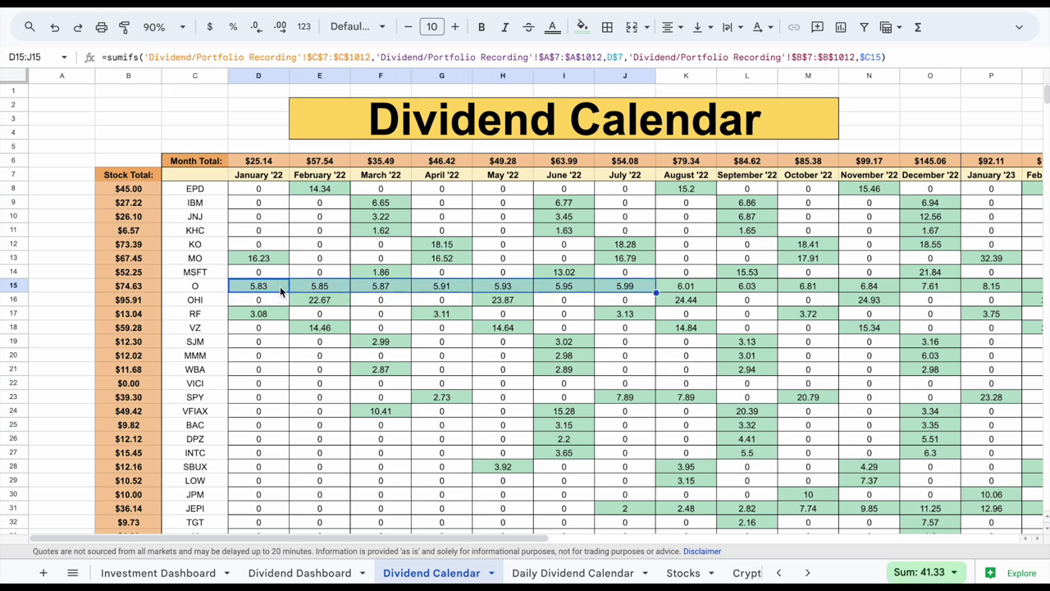
pyautogui.click(280, 285)
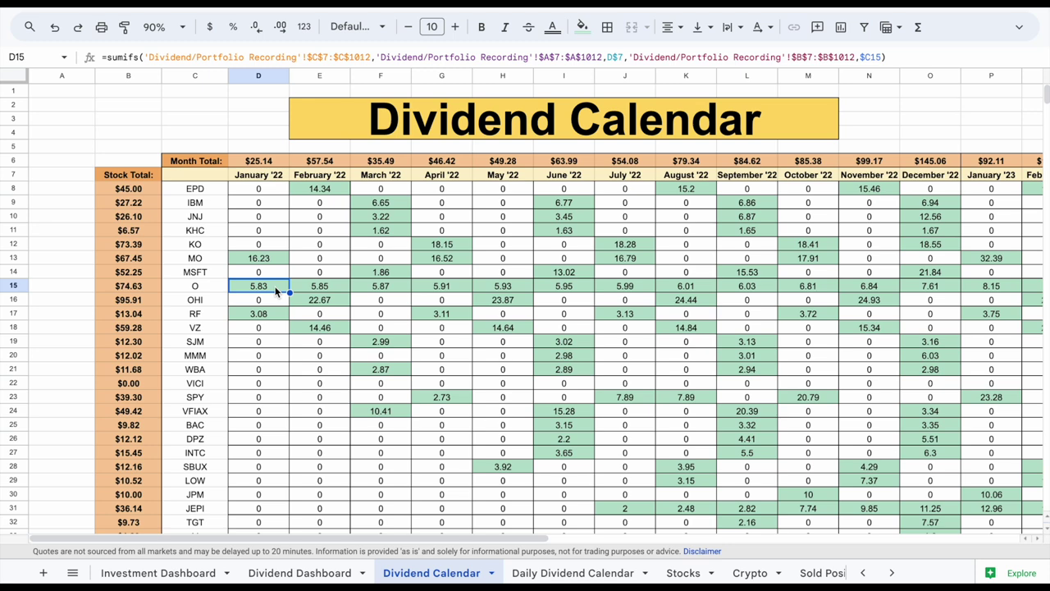
pyautogui.click(338, 291)
pyautogui.click(394, 291)
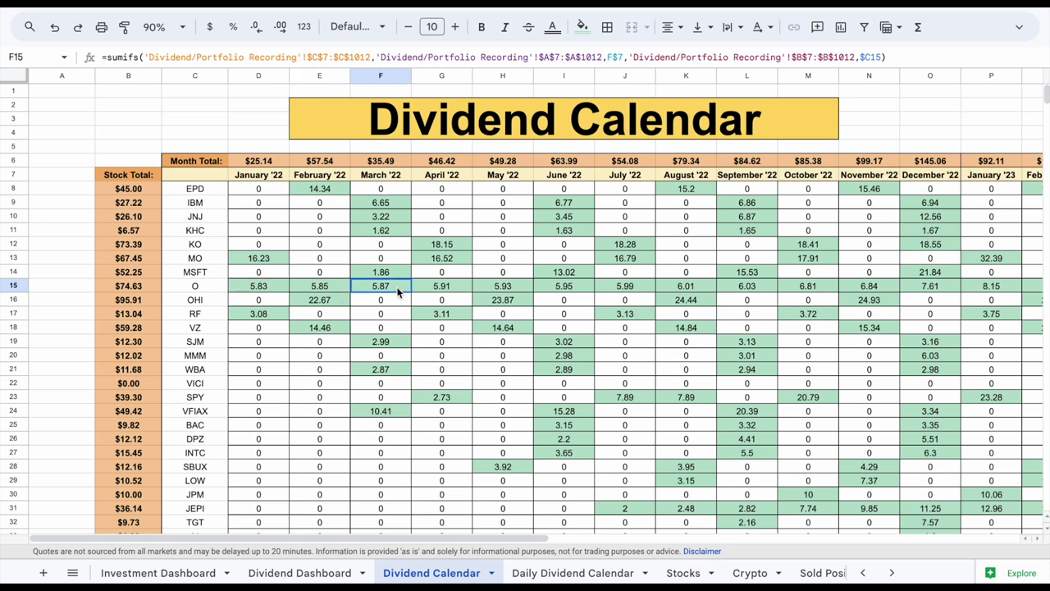
pyautogui.click(464, 291)
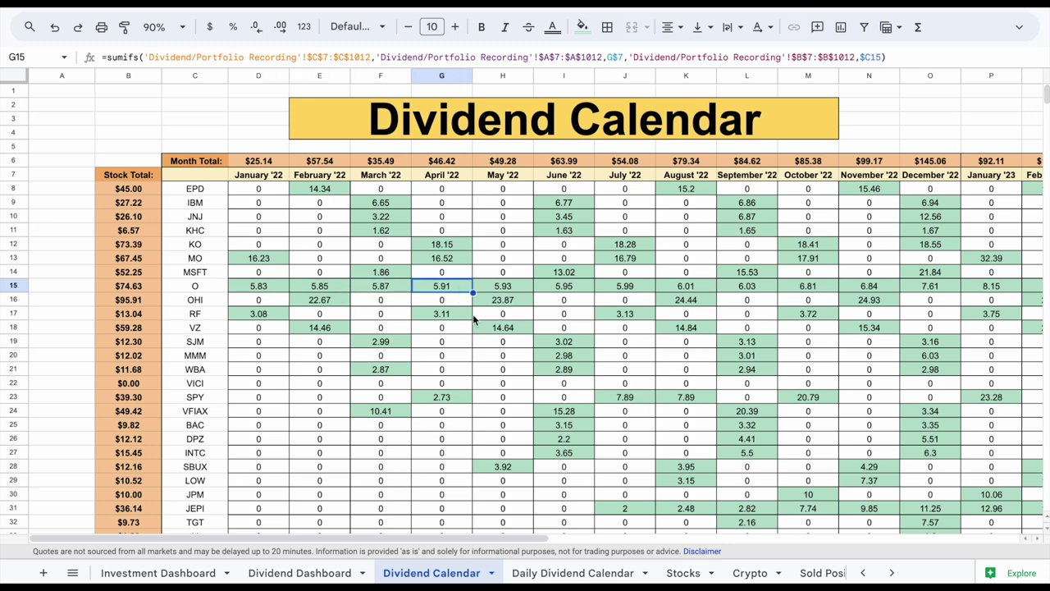
pyautogui.hscroll(1, 472, 314)
pyautogui.hscroll(5, 472, 314)
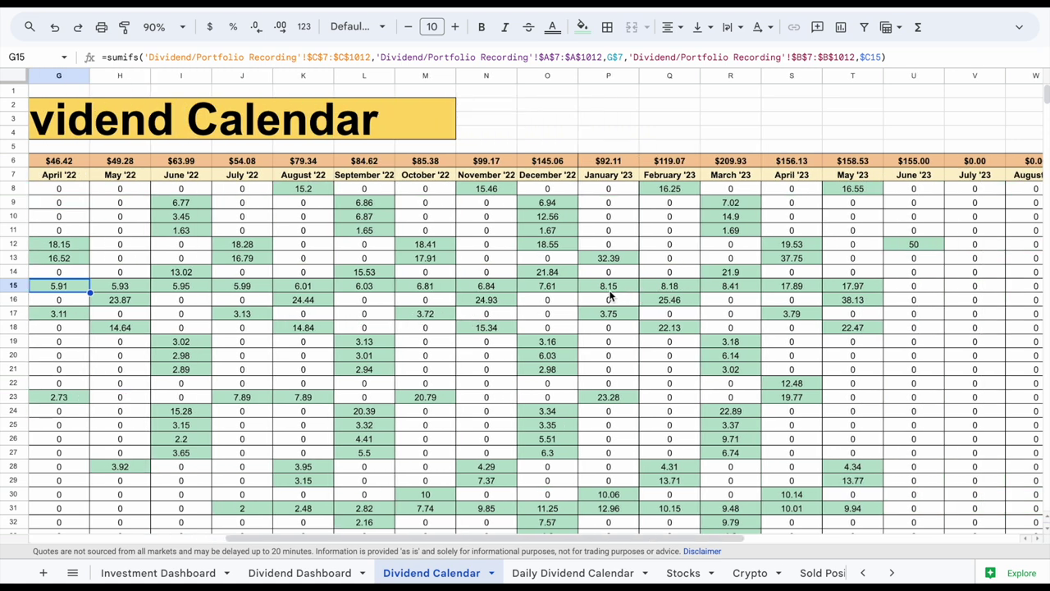
pyautogui.moveTo(564, 292); pyautogui.dragTo(812, 300)
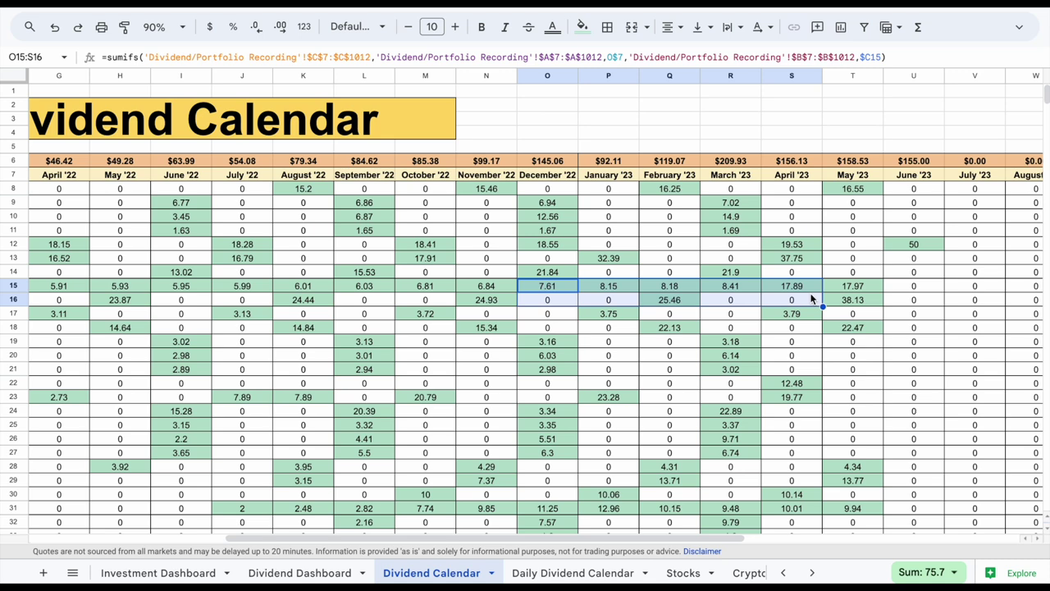
pyautogui.click(867, 290)
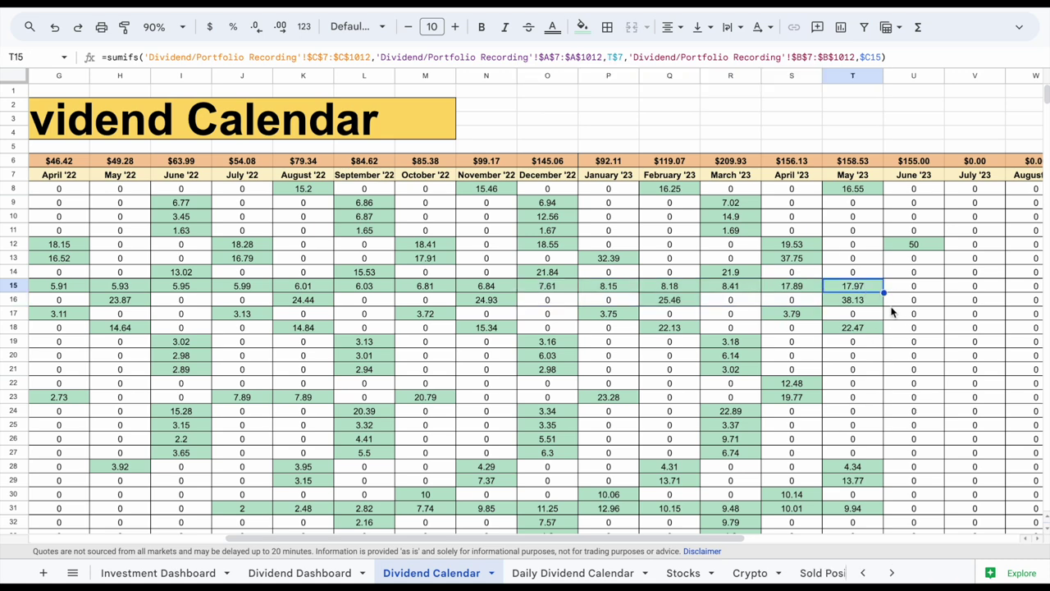
pyautogui.click(74, 292)
pyautogui.moveTo(73, 292); pyautogui.dragTo(819, 293)
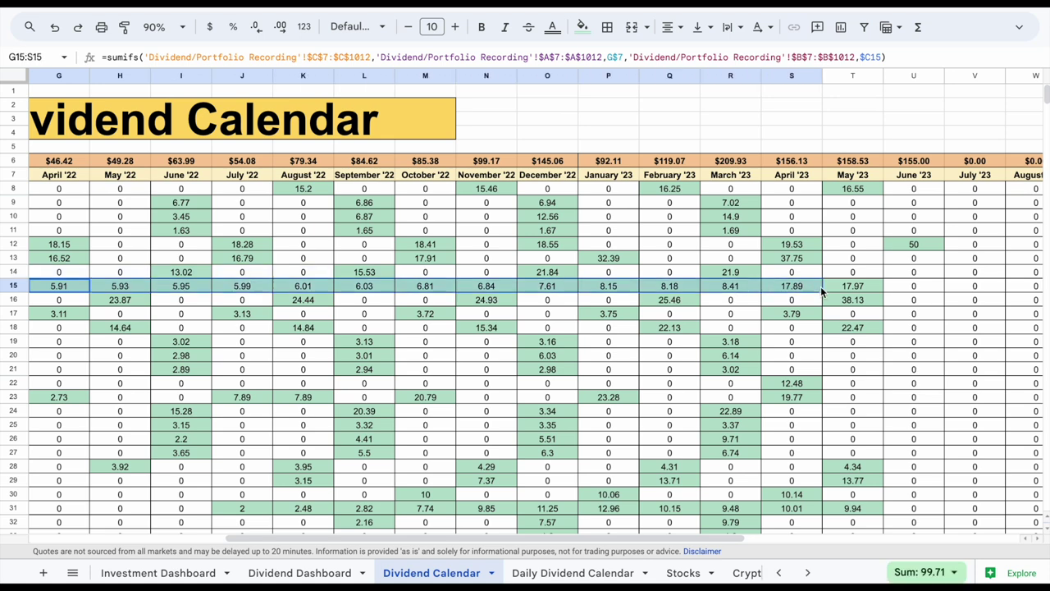
pyautogui.click(868, 292)
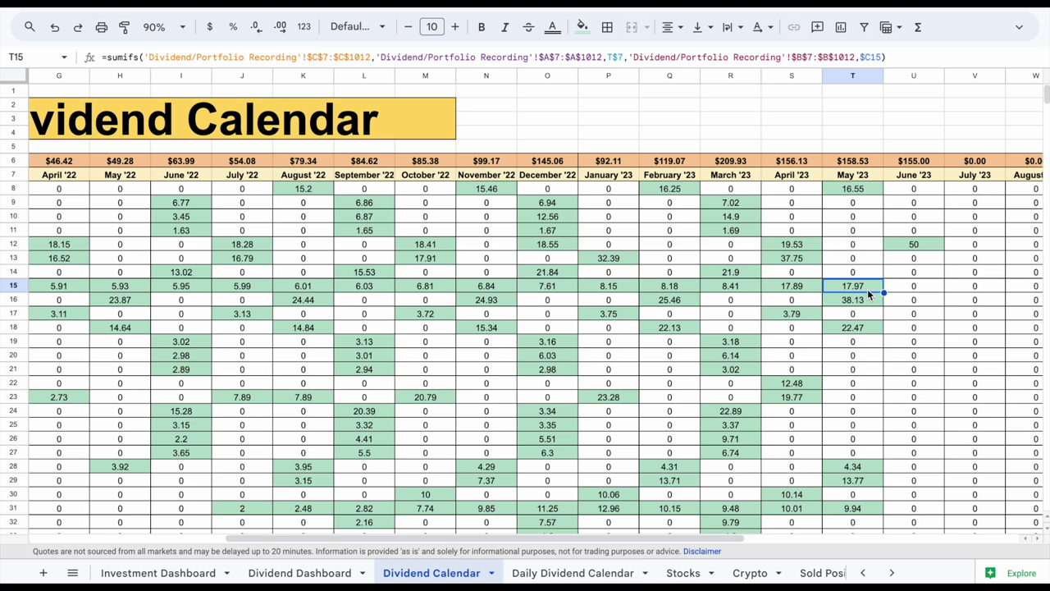
pyautogui.click(164, 28)
pyautogui.click(160, 77)
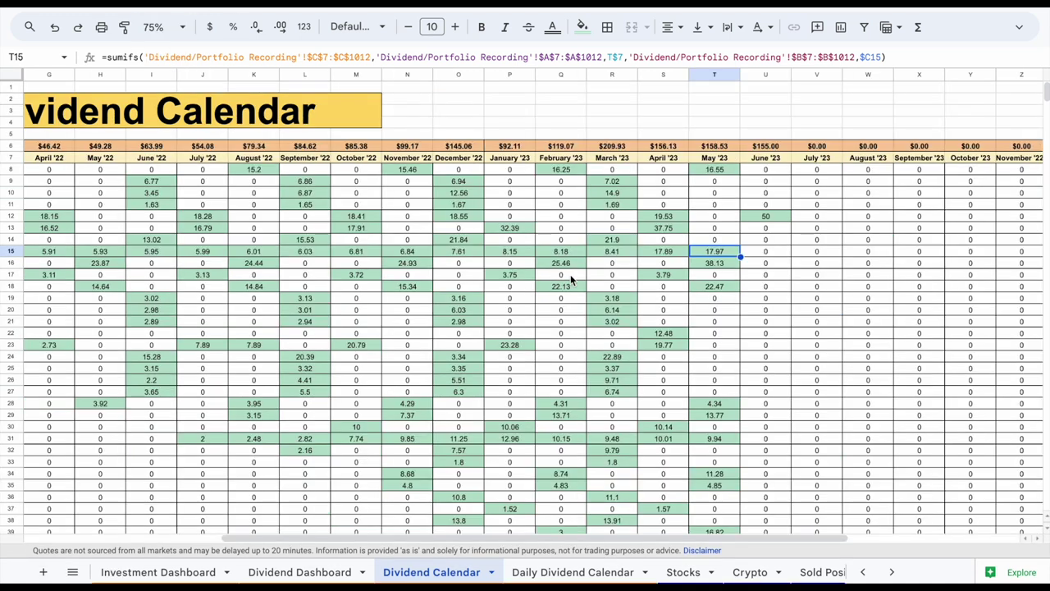
pyautogui.click(783, 220)
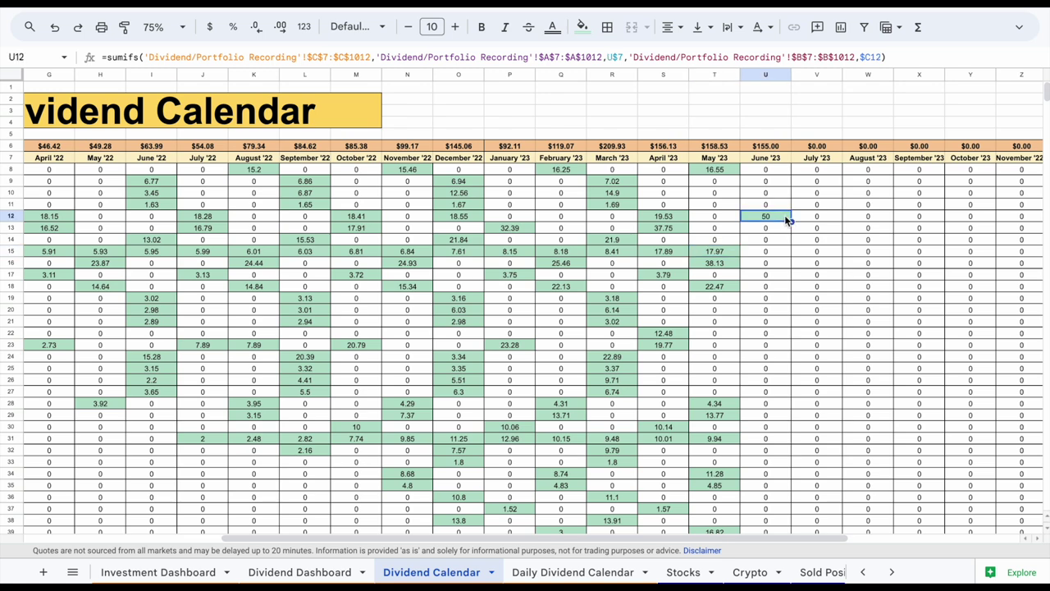
pyautogui.hscroll(-3, 784, 215)
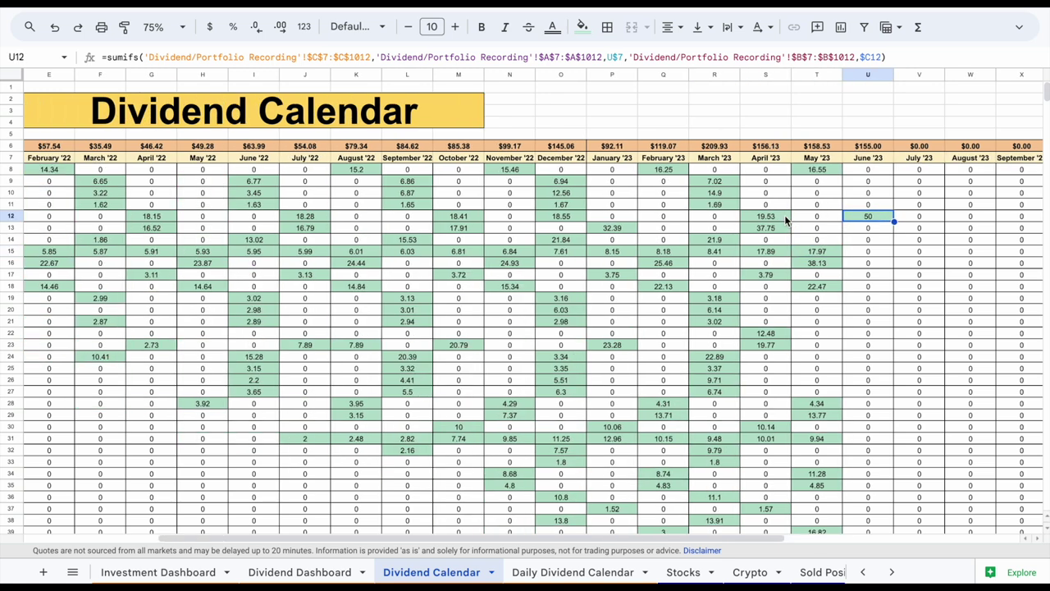
pyautogui.hscroll(-2, 784, 219)
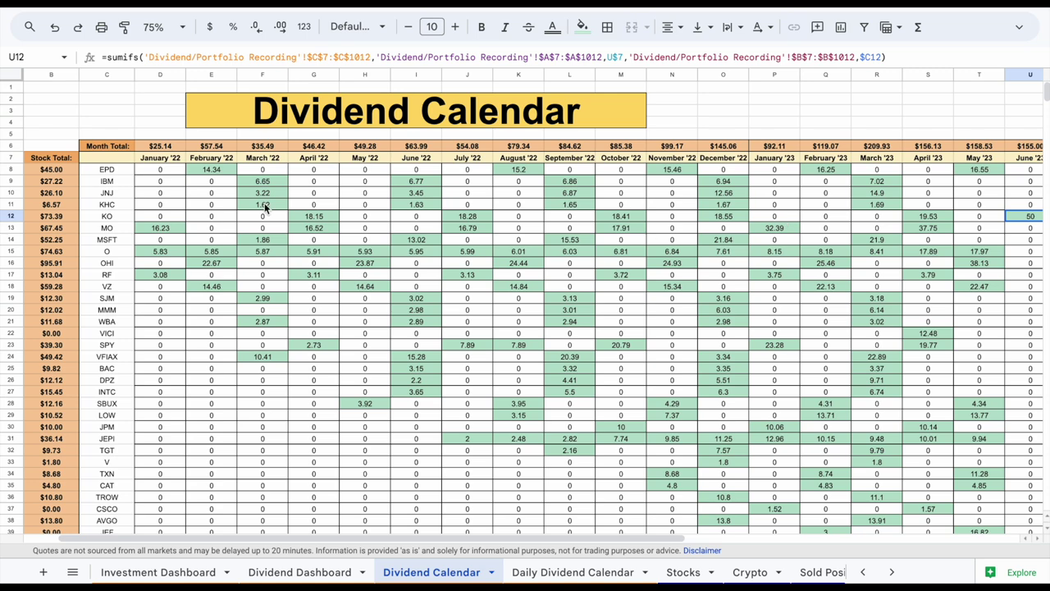
pyautogui.click(119, 215)
pyautogui.hscroll(4, 470, 211)
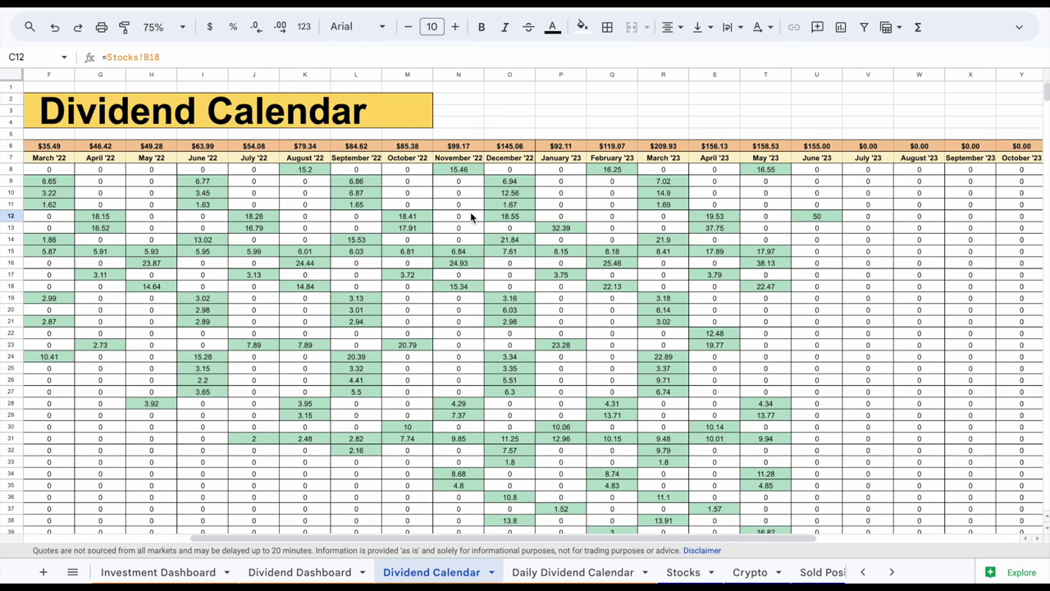
pyautogui.click(825, 216)
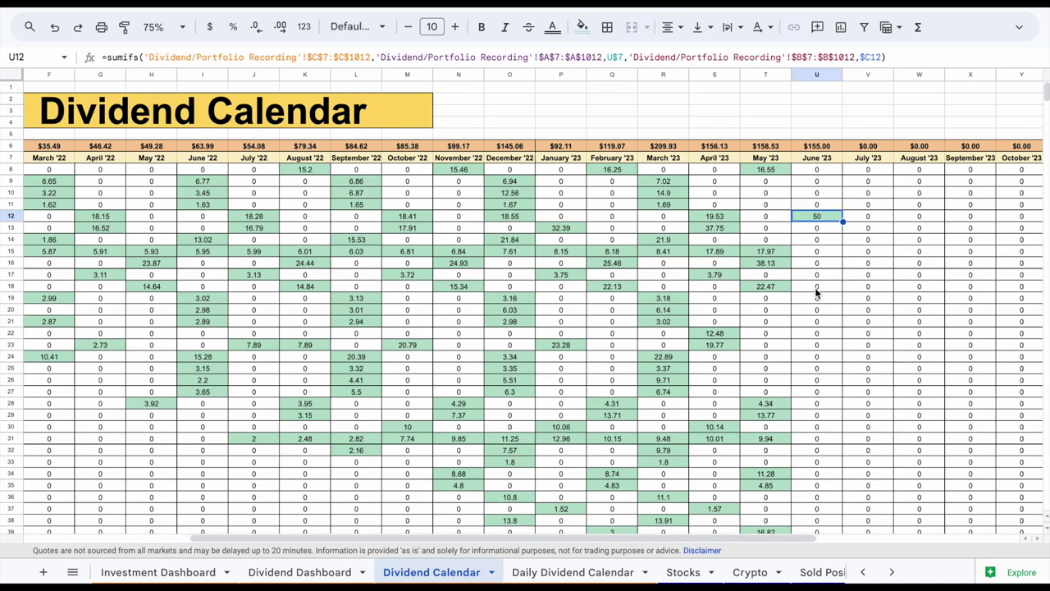
pyautogui.scroll(-2, 817, 296)
pyautogui.scroll(-4, 816, 295)
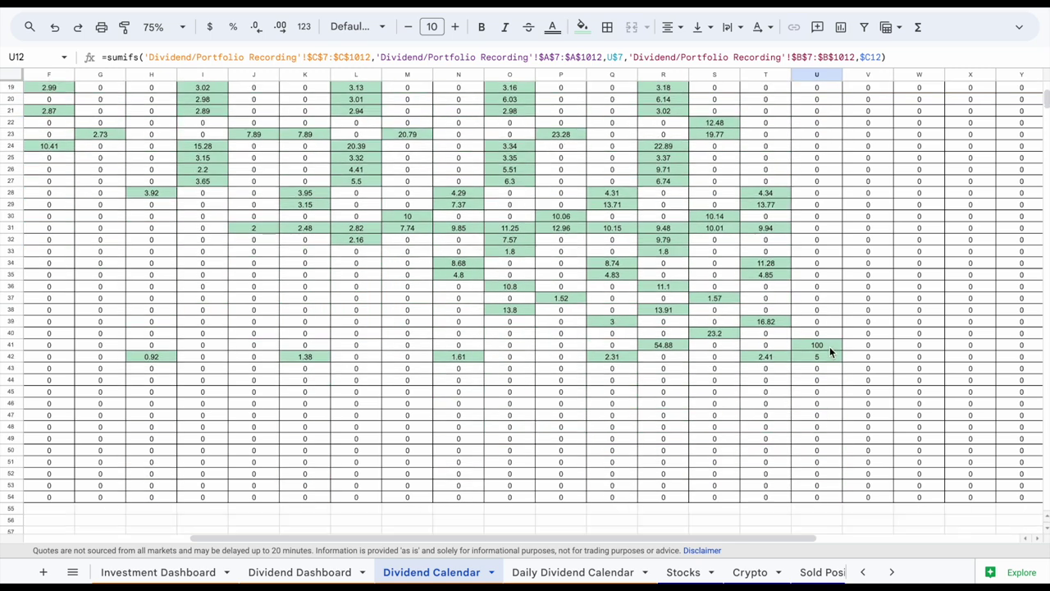
pyautogui.click(828, 345)
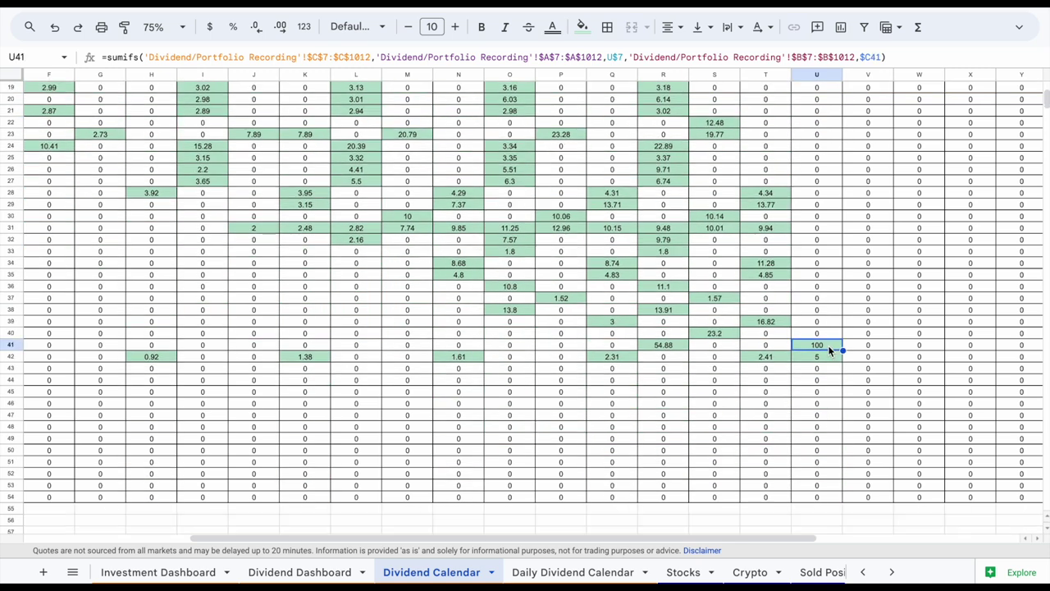
pyautogui.hscroll(-5, 827, 344)
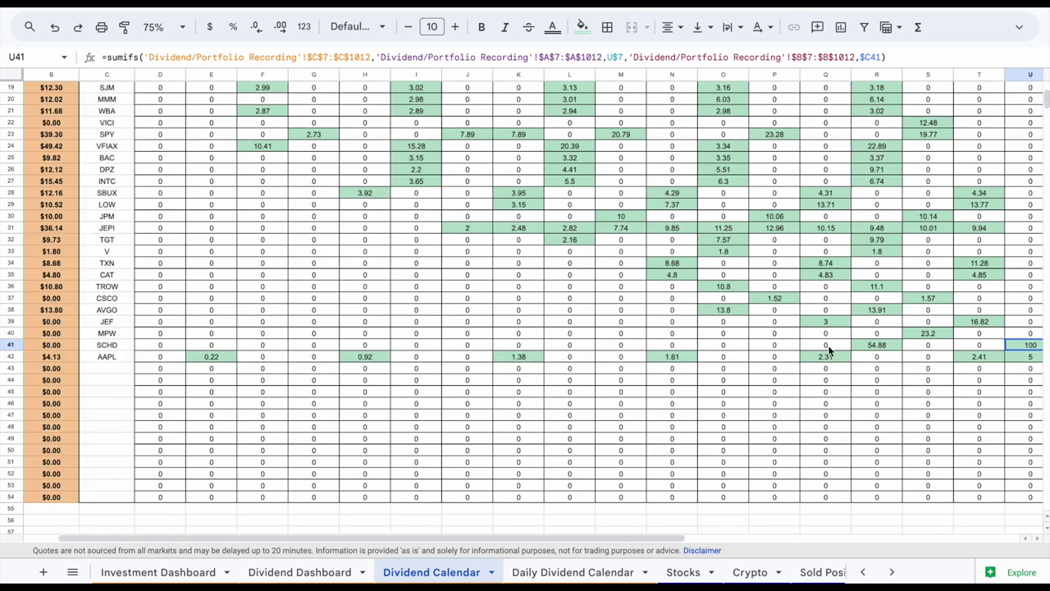
pyautogui.hscroll(3, 828, 345)
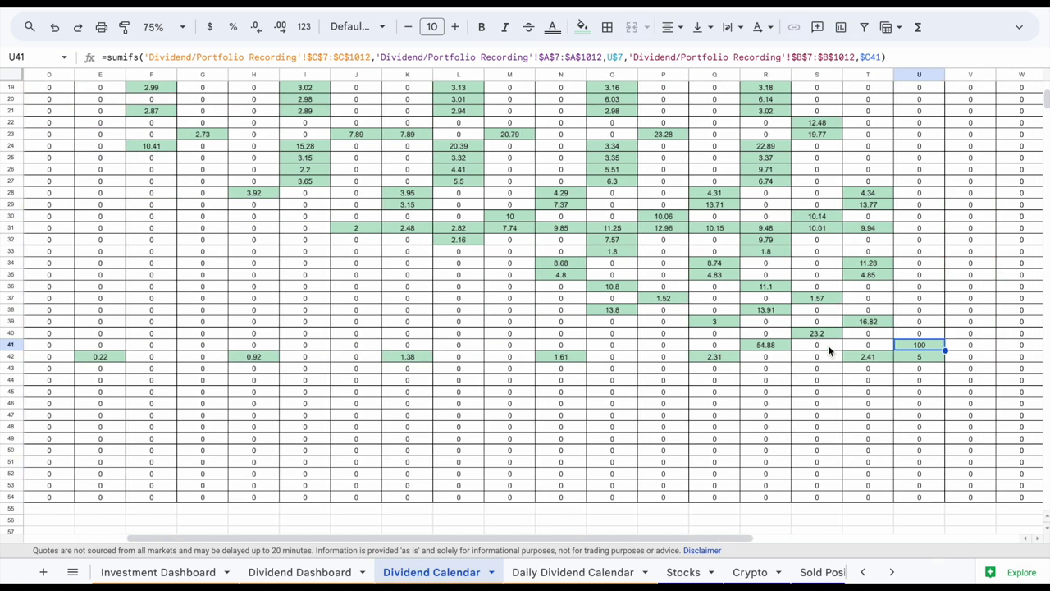
pyautogui.click(932, 356)
pyautogui.hscroll(-3, 932, 361)
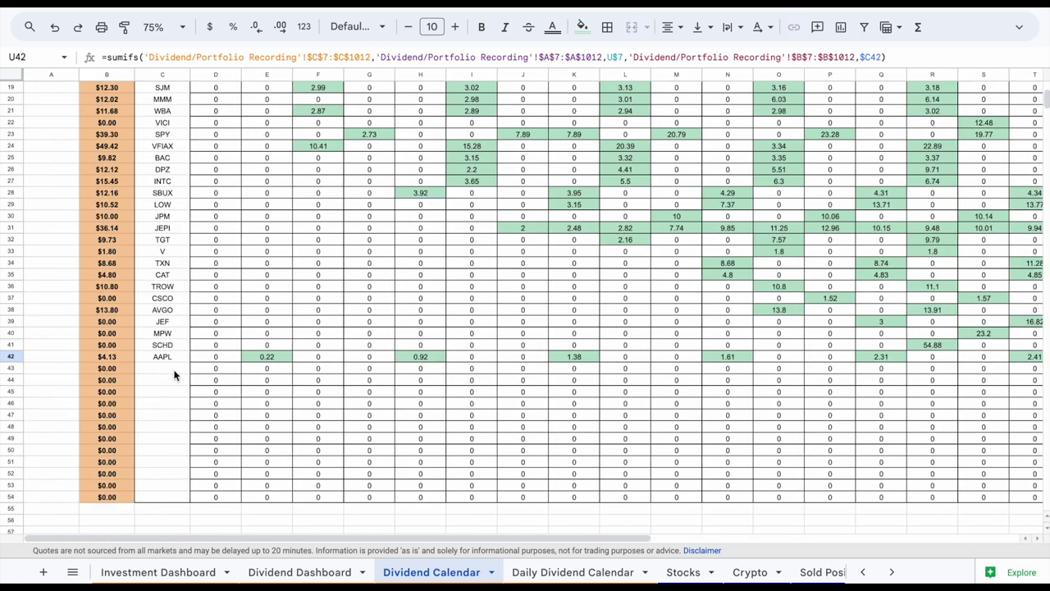
pyautogui.moveTo(178, 344); pyautogui.dragTo(180, 357)
pyautogui.hscroll(5, 361, 385)
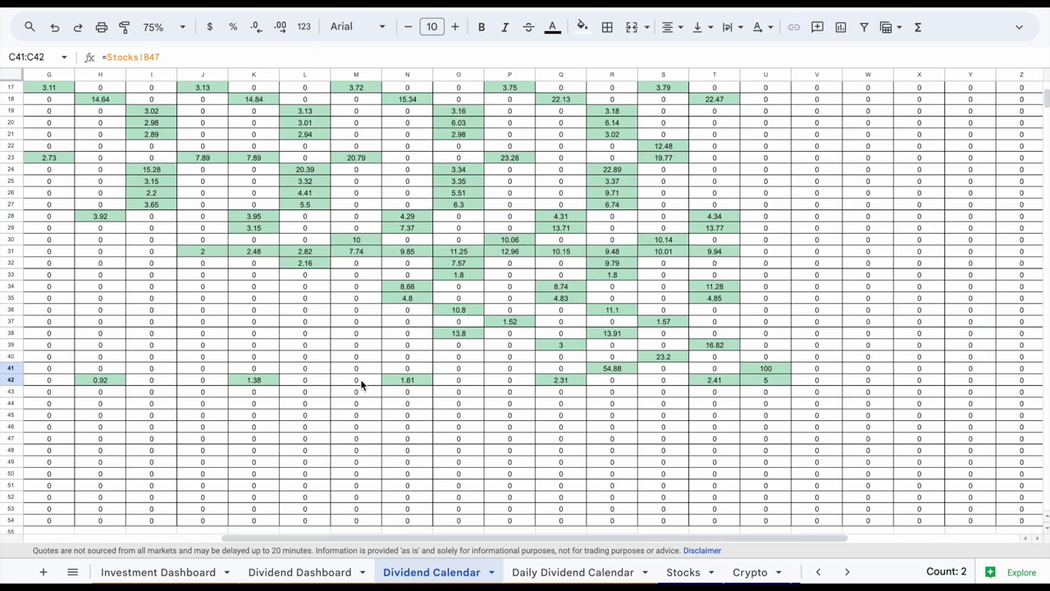
pyautogui.moveTo(780, 367); pyautogui.dragTo(776, 381)
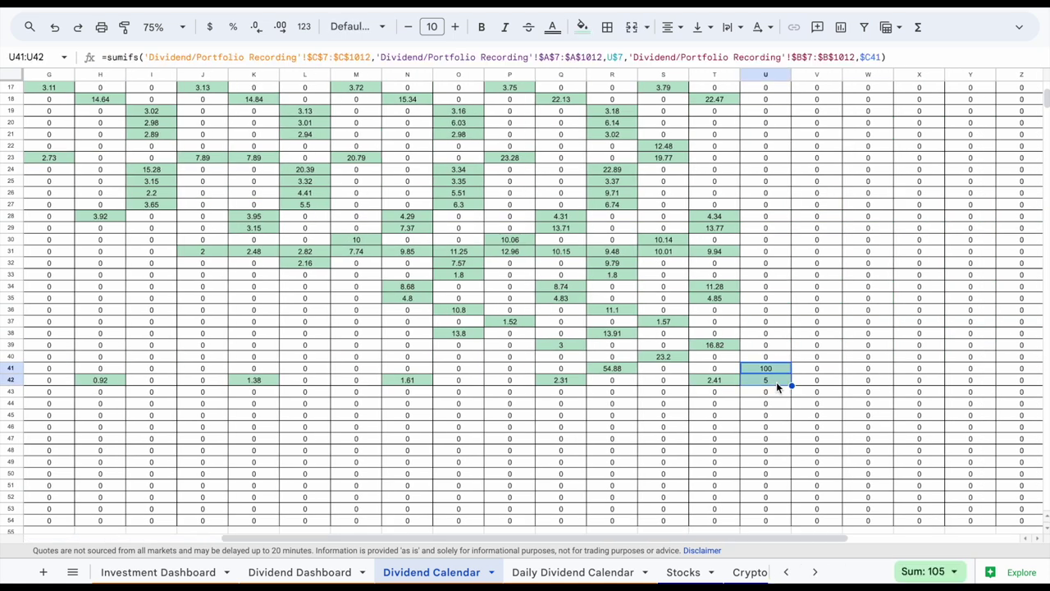
pyautogui.scroll(5, 754, 406)
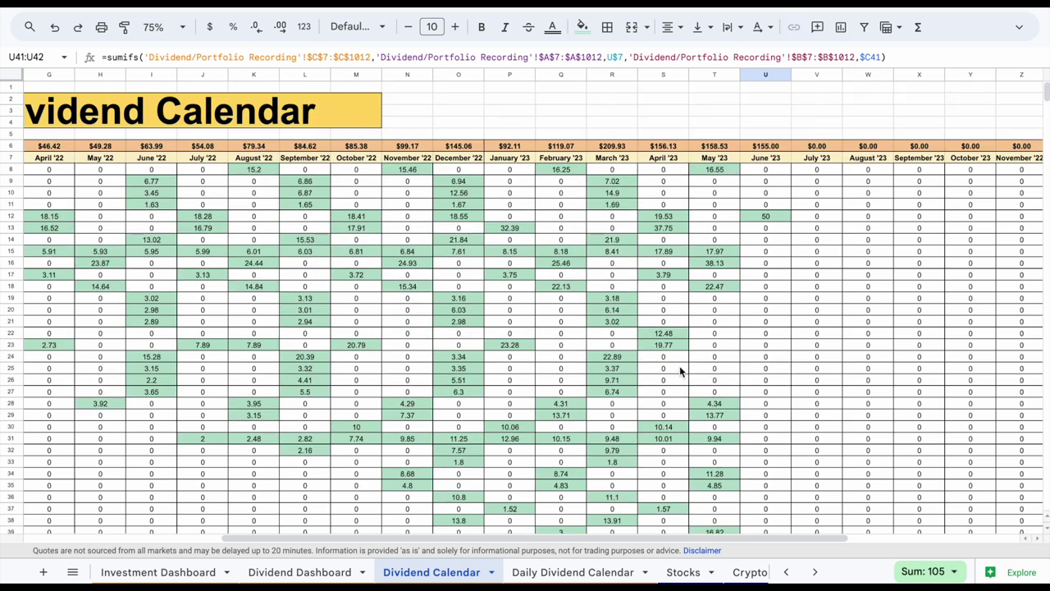
# Step: Check the 2023 and 2022 Highest Day MAX formulas and total the 2022 daily dividends grid
pyautogui.click(574, 570)
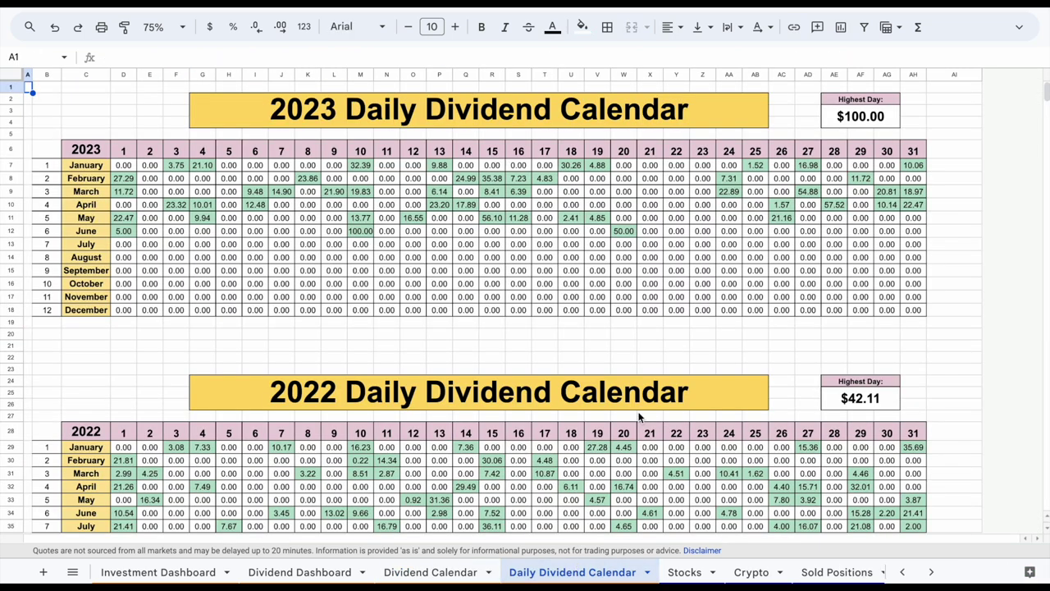
pyautogui.click(970, 345)
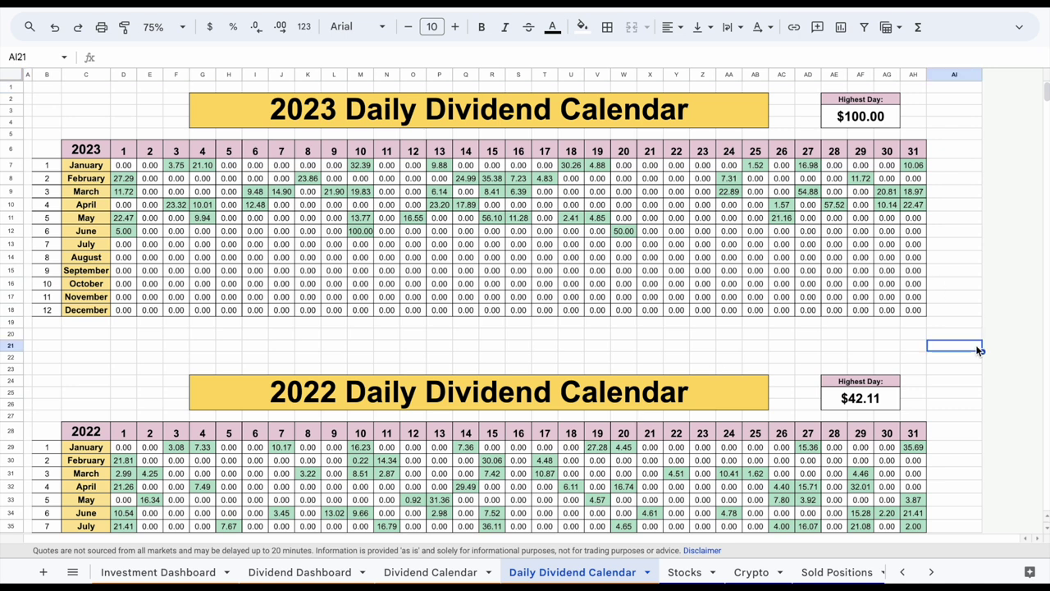
pyautogui.click(126, 233)
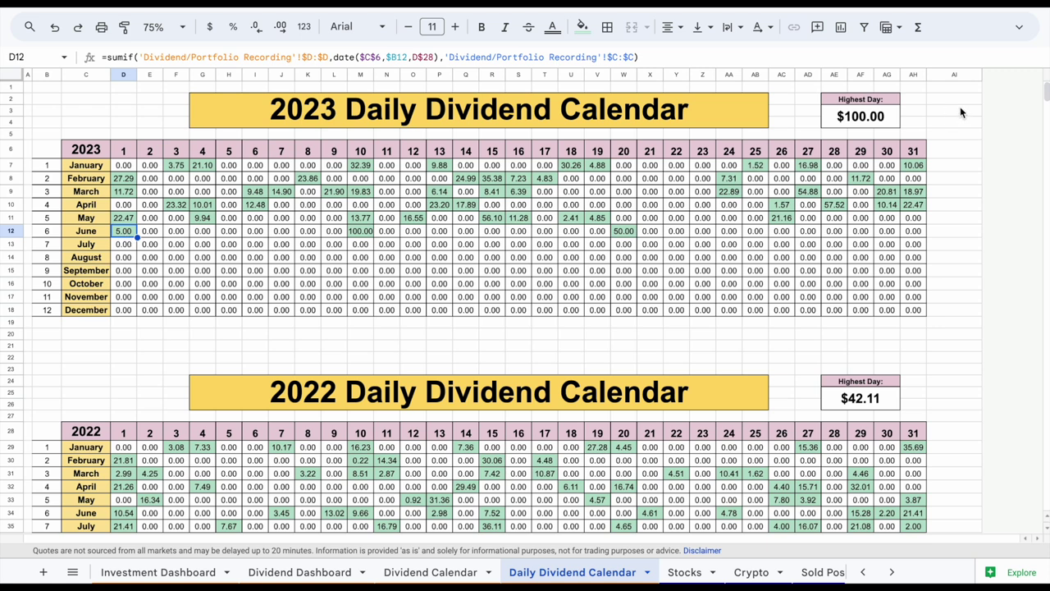
pyautogui.click(890, 119)
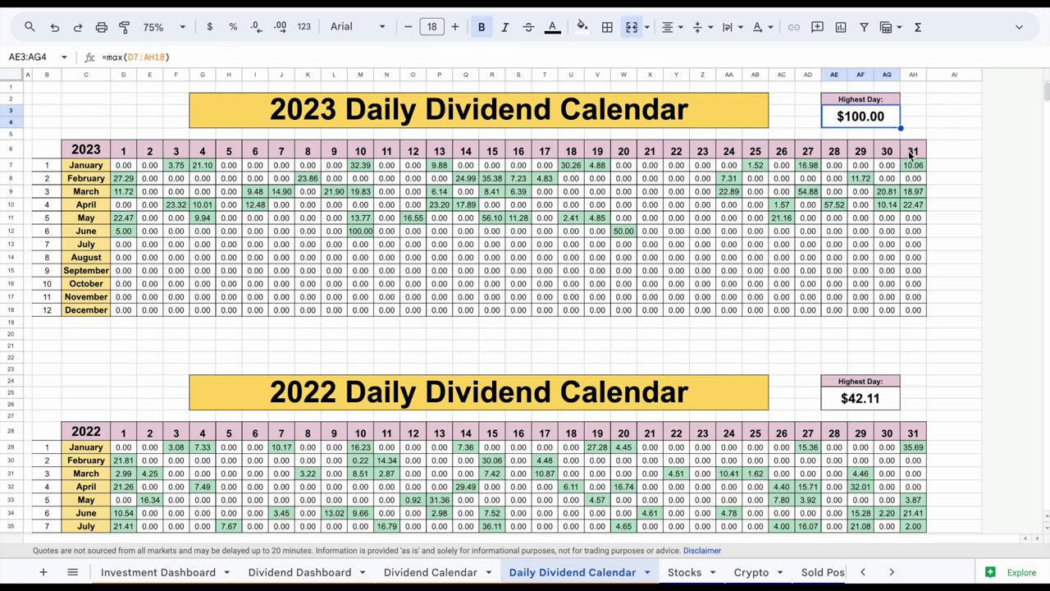
pyautogui.scroll(-5, 864, 309)
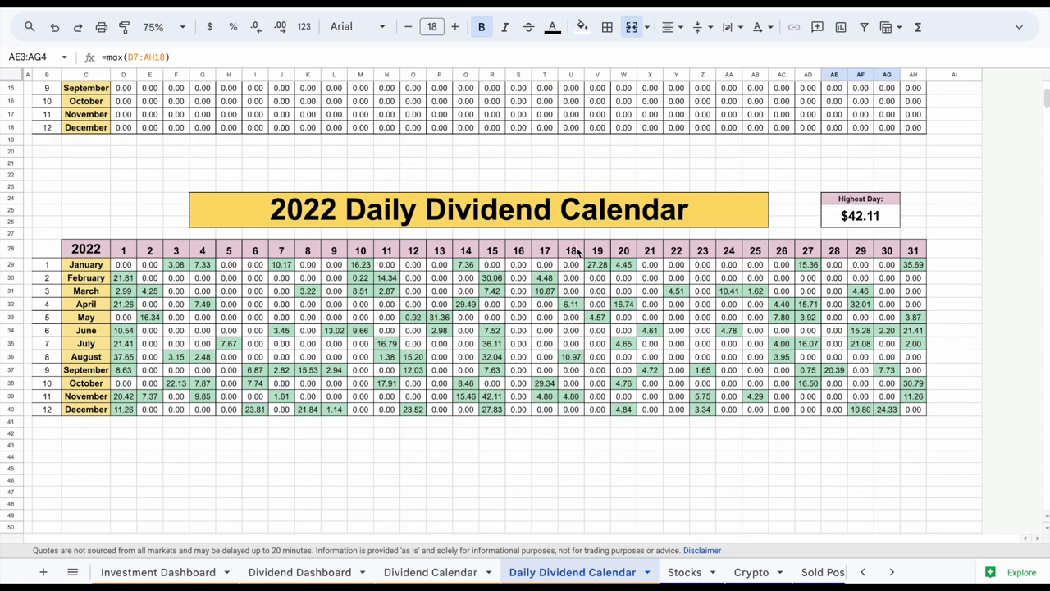
pyautogui.moveTo(127, 269); pyautogui.dragTo(914, 410)
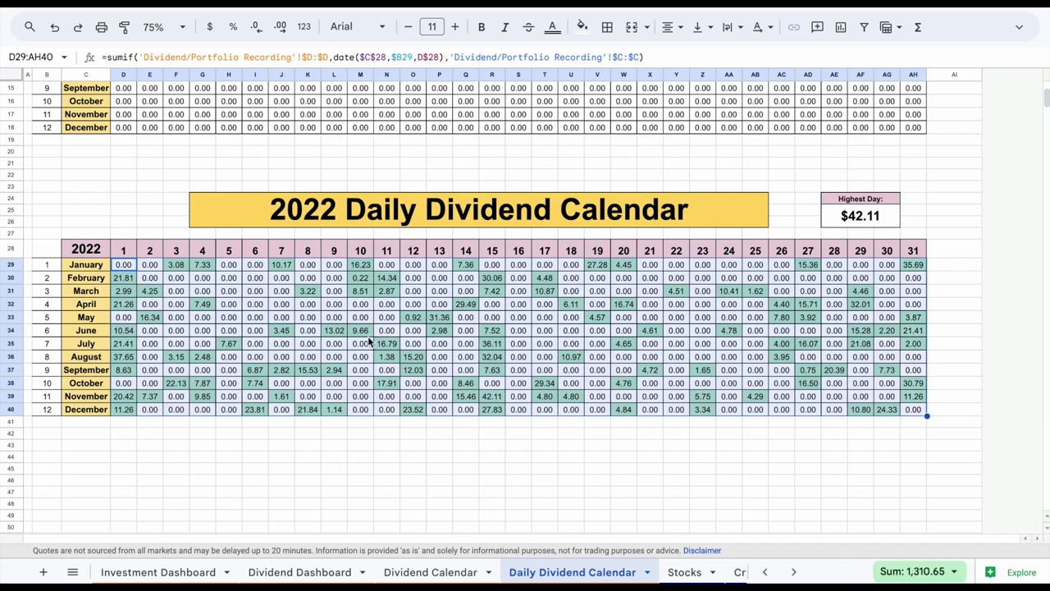
pyautogui.click(882, 217)
# Step: Inspect the June 10, 2023 daily dividend of 100.00 and its month row
pyautogui.scroll(3, 882, 216)
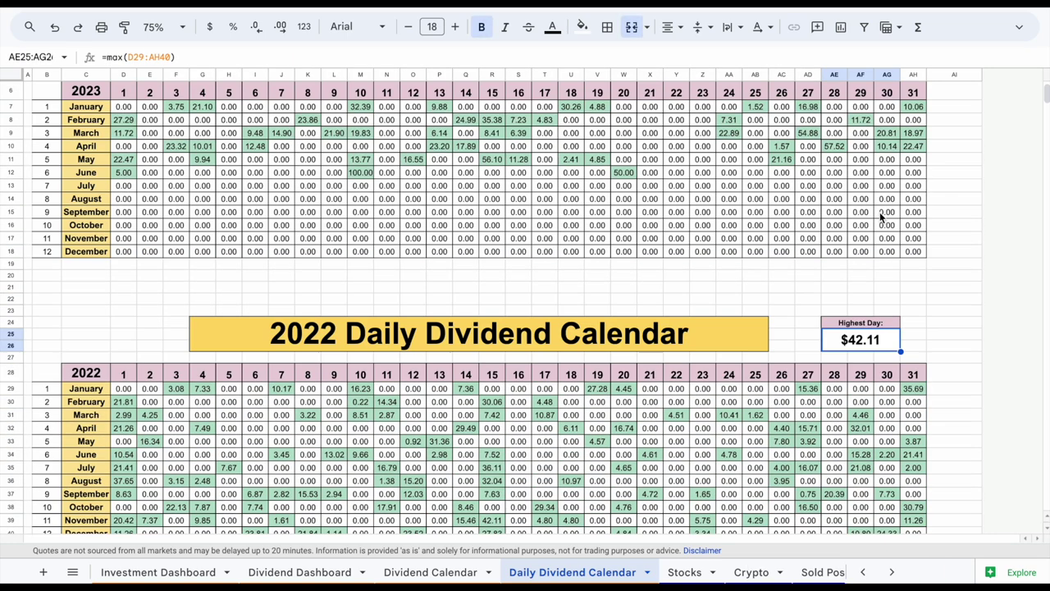
pyautogui.scroll(2, 882, 217)
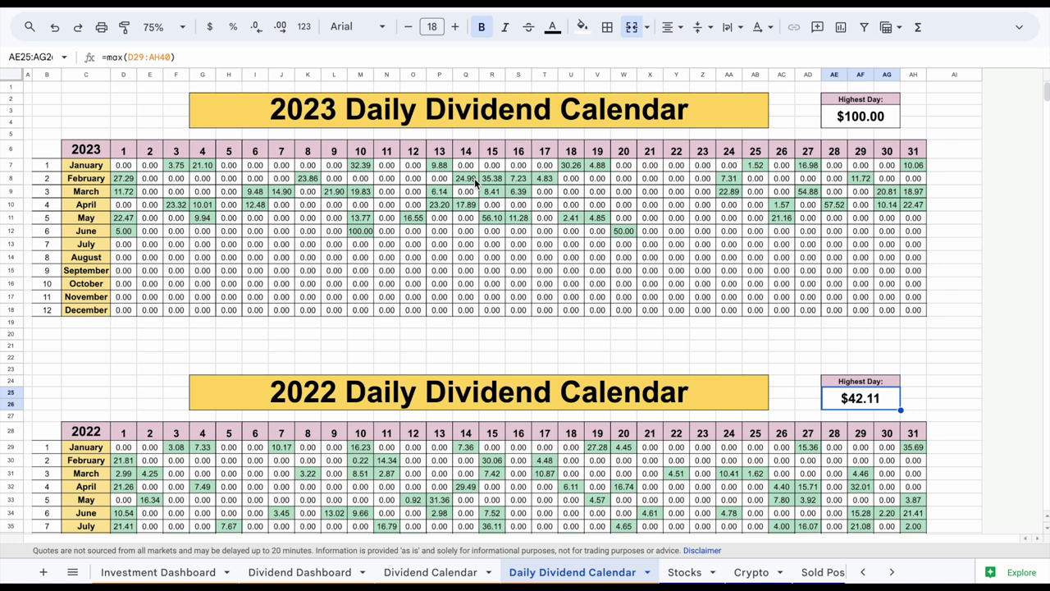
pyautogui.click(361, 150)
pyautogui.click(371, 235)
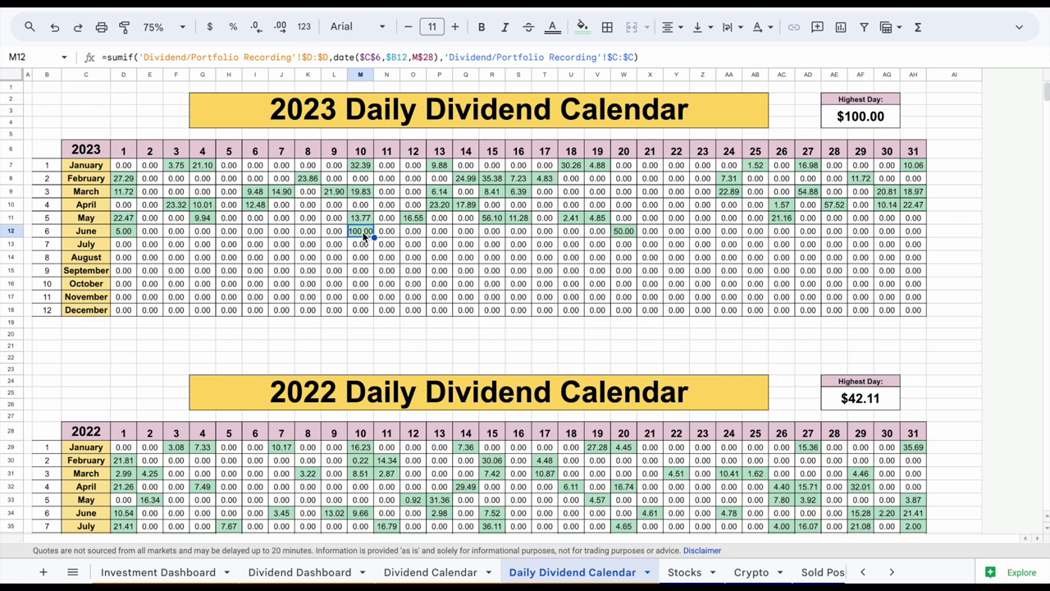
pyautogui.click(94, 234)
pyautogui.click(370, 236)
# Step: Select AAPL's ticker, shares and cost on the Stocks sheet, then open Sold Positions
pyautogui.click(681, 572)
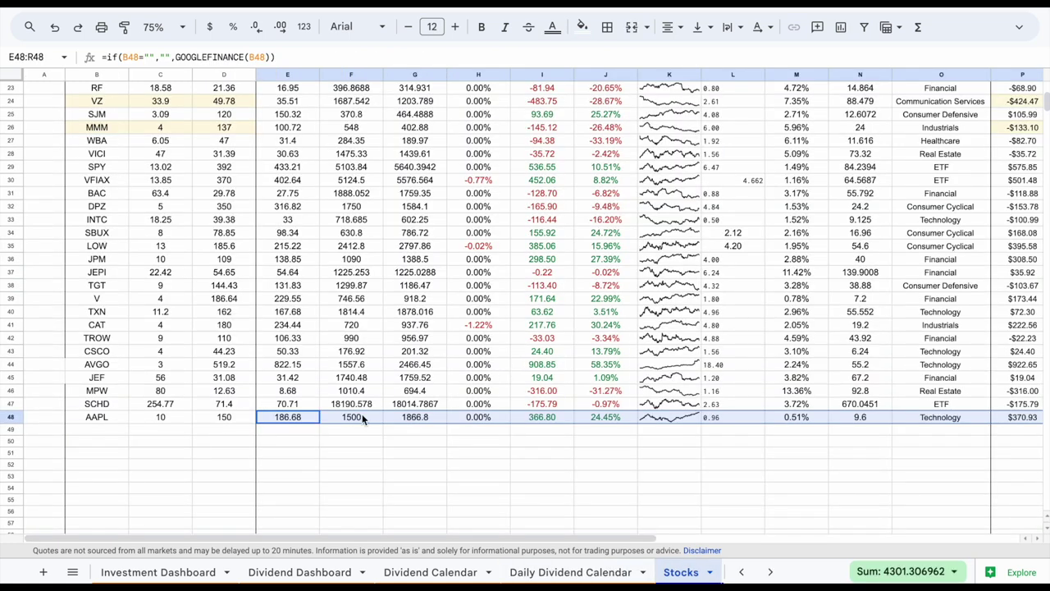
pyautogui.click(175, 452)
pyautogui.moveTo(118, 415); pyautogui.dragTo(218, 417)
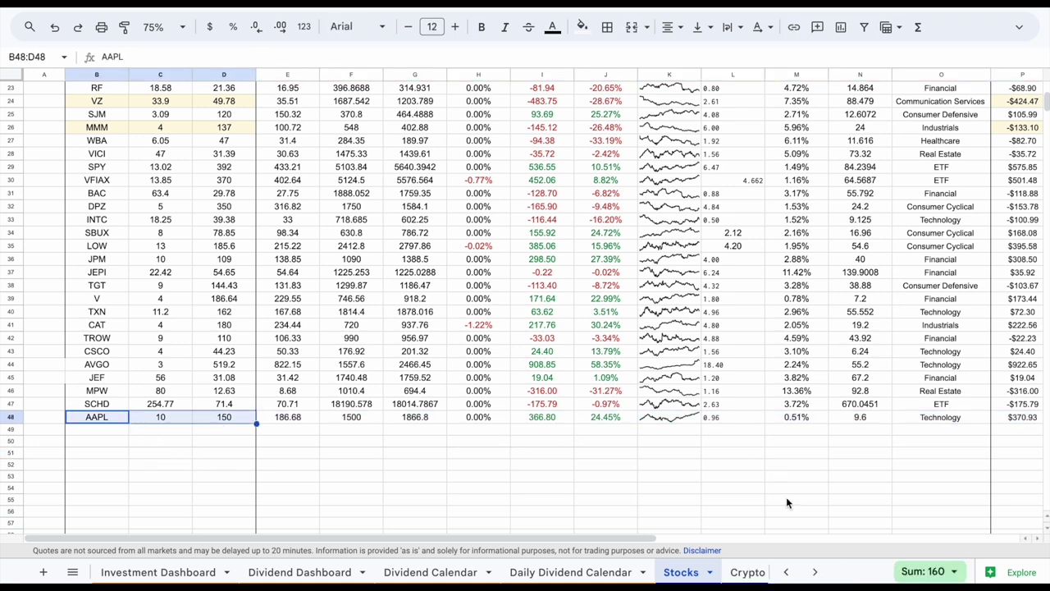
pyautogui.click(814, 572)
pyautogui.click(193, 571)
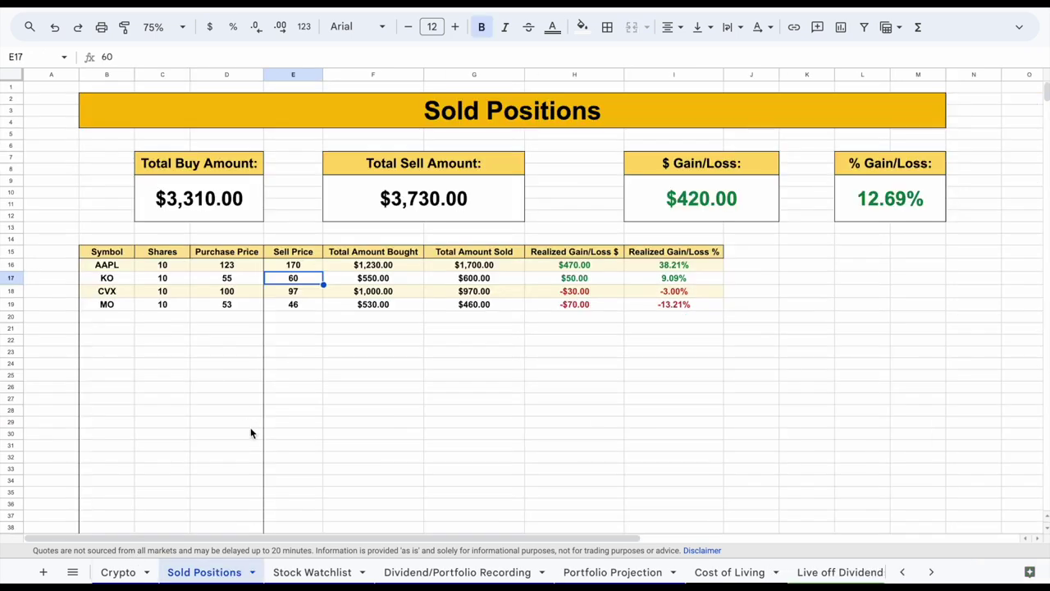
# Step: Zoom the Stock Watchlist to 90% and enter the KO ticker in A9
pyautogui.click(326, 576)
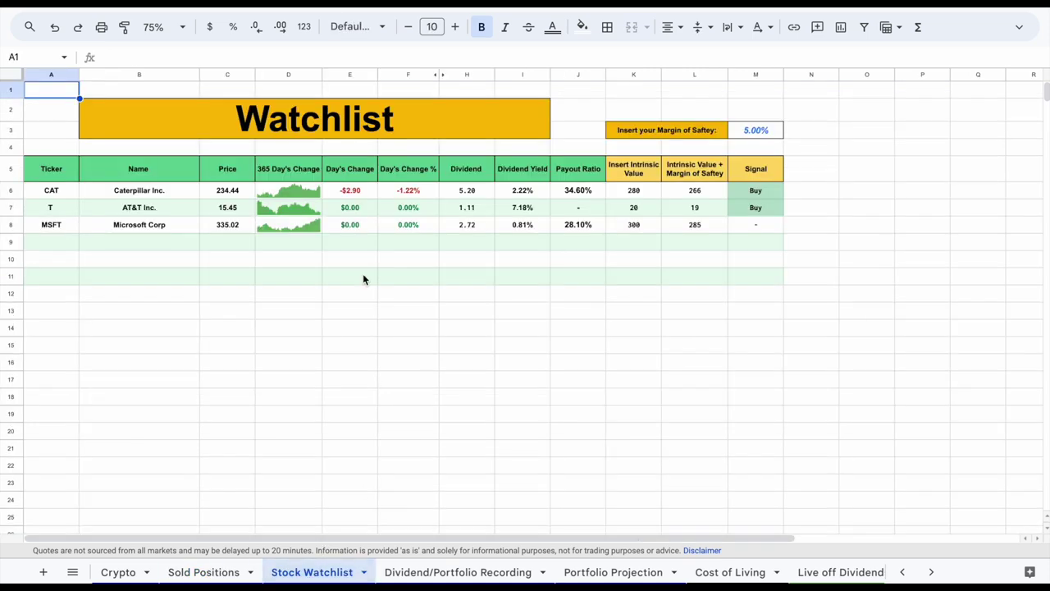
pyautogui.click(183, 28)
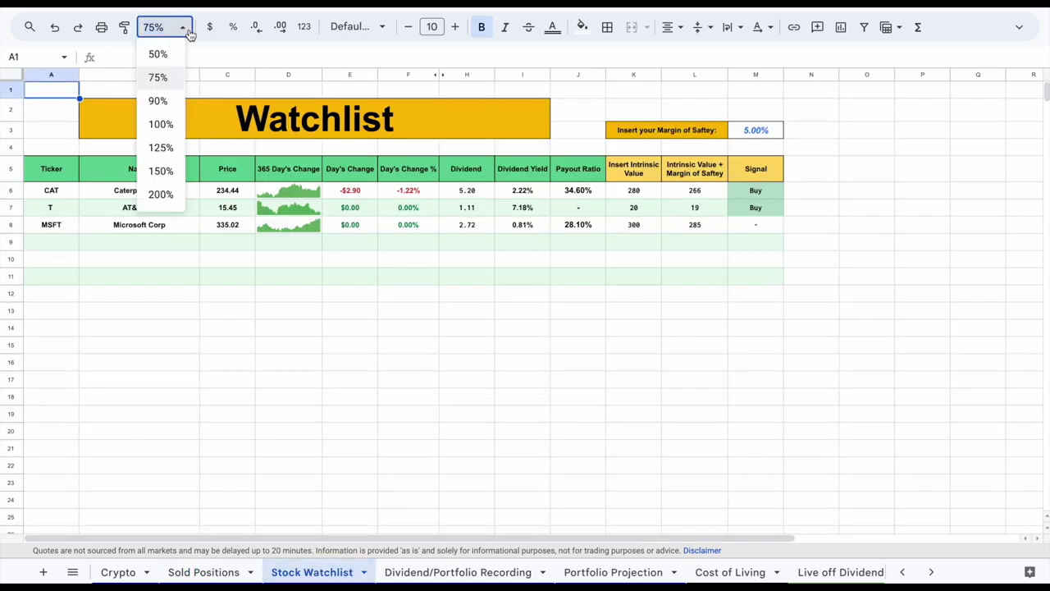
pyautogui.click(159, 101)
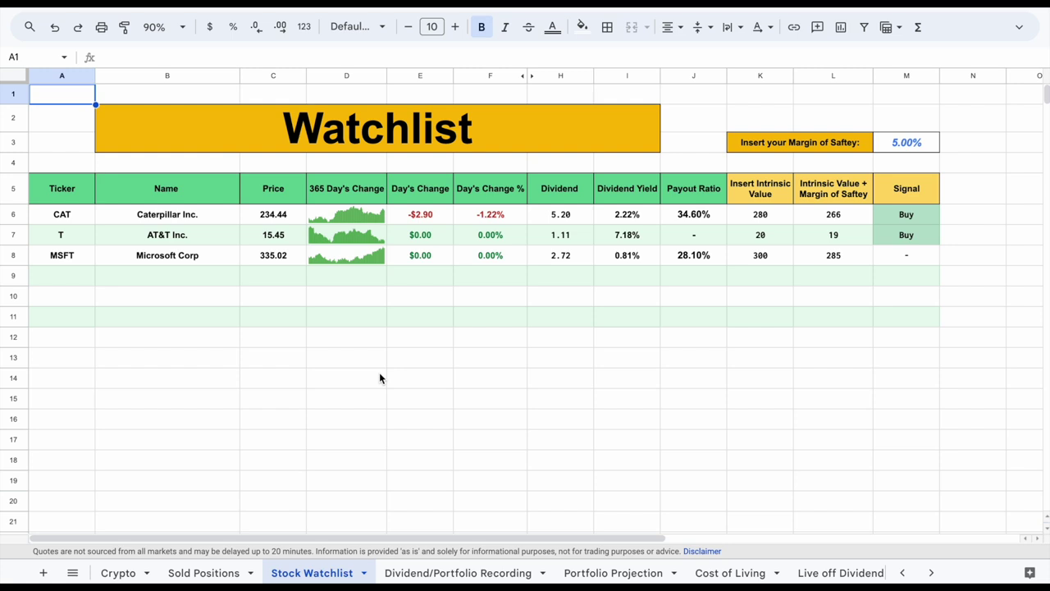
pyautogui.click(71, 279)
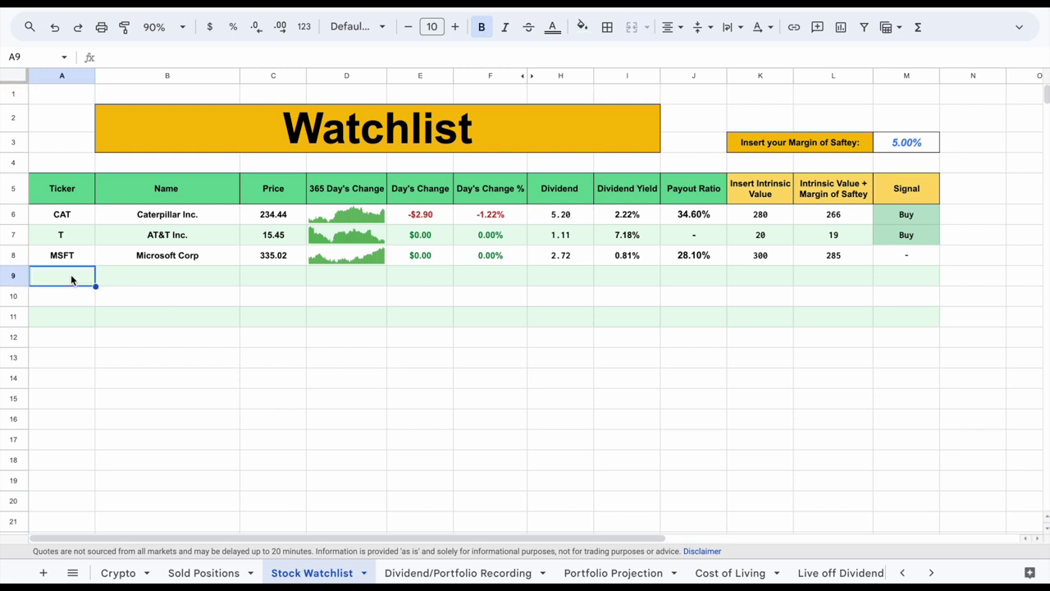
pyautogui.write('KO')
pyautogui.press('Return')
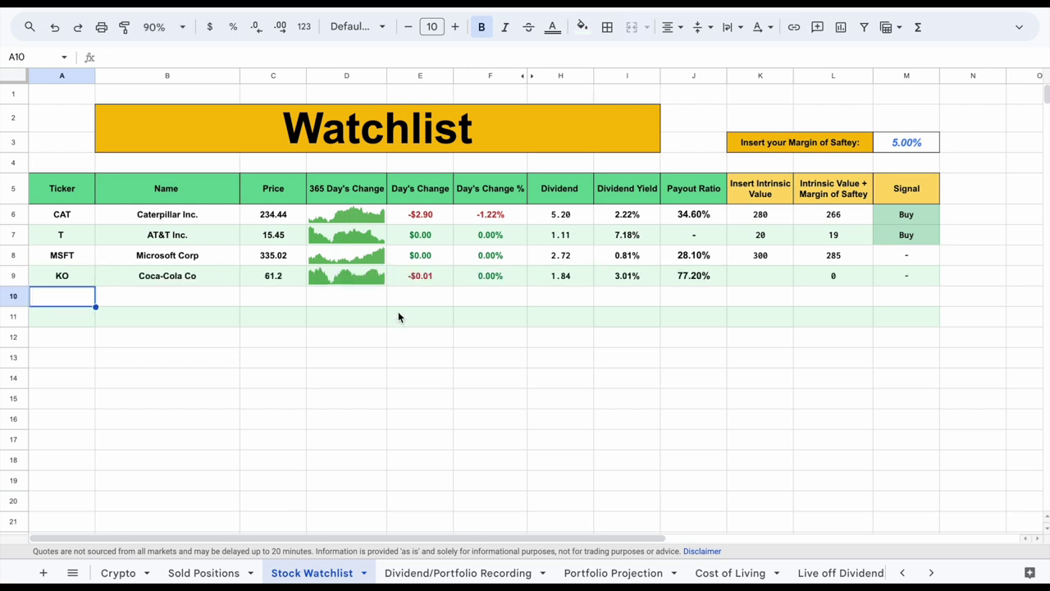
pyautogui.click(344, 189)
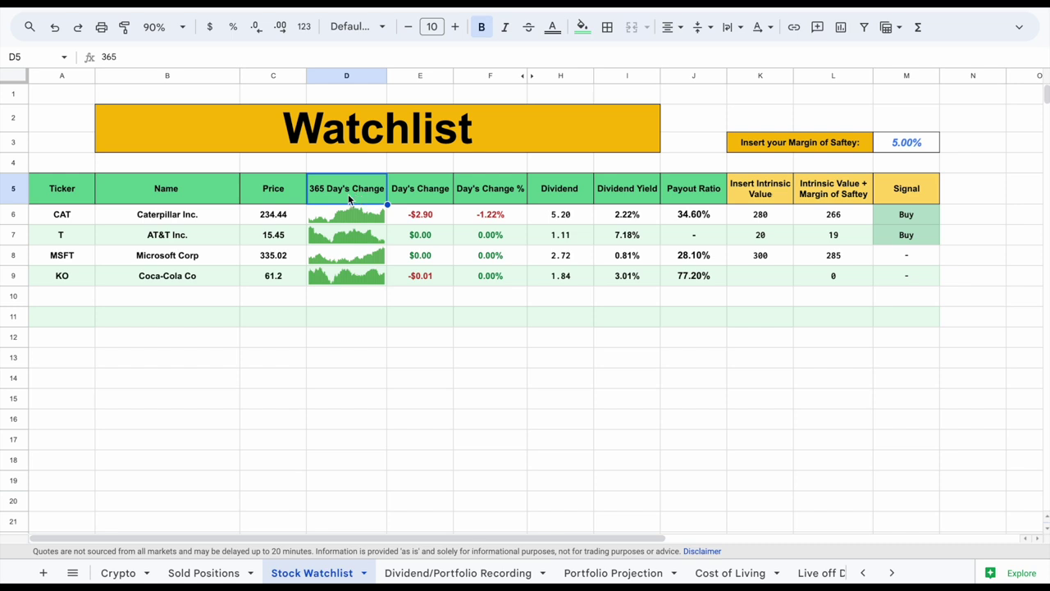
# Step: Change the D5 sparkline day count from 365 to 500
pyautogui.click(146, 57)
pyautogui.press('BackSpace')
pyautogui.press('BackSpace')
pyautogui.press('BackSpace')
pyautogui.write('500')
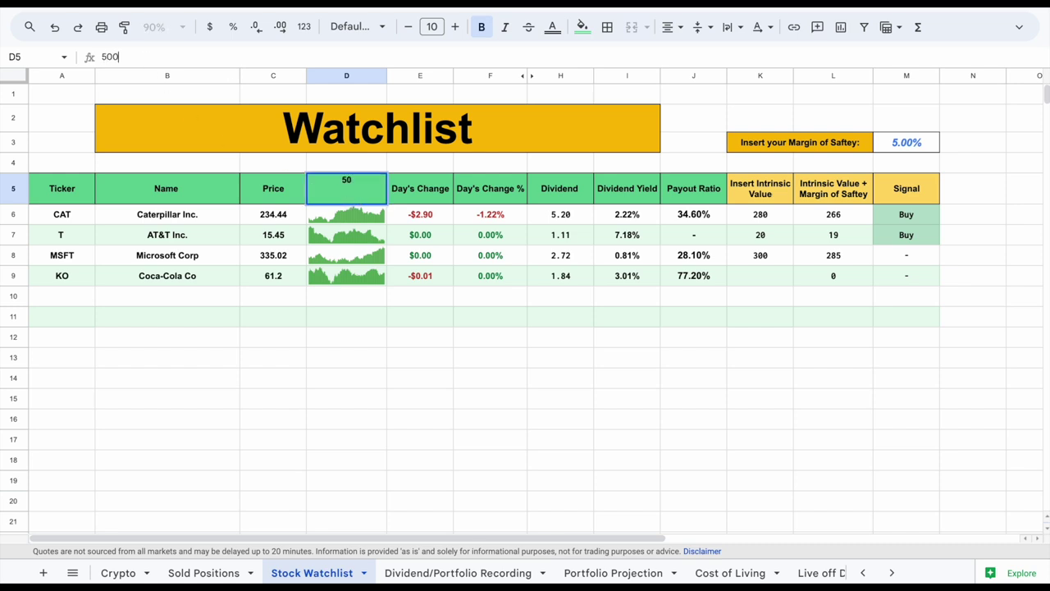
pyautogui.press('Return')
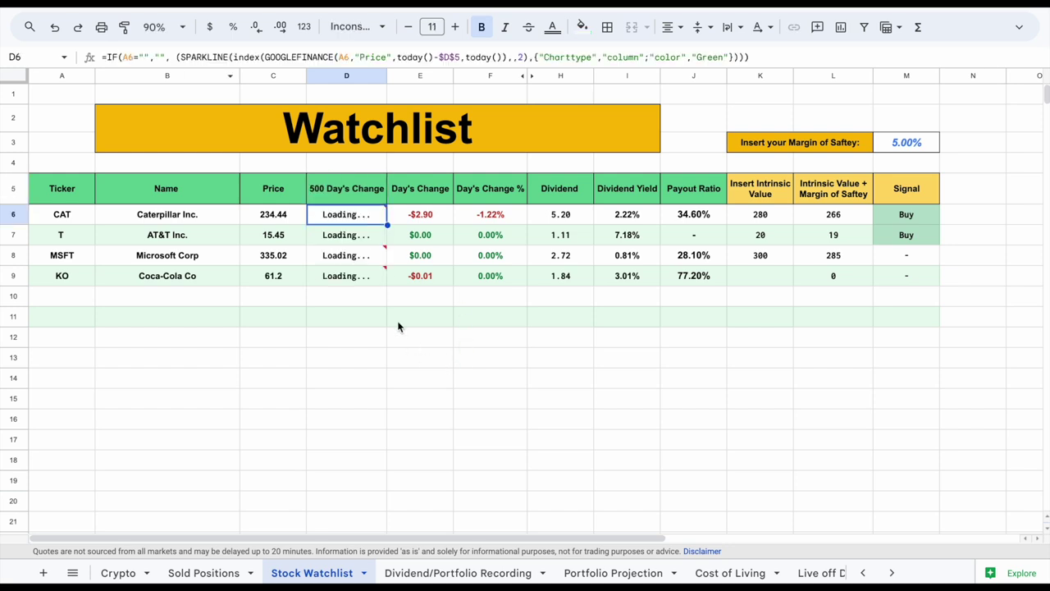
# Step: Inspect the sparkline cells D6:D9 and data block E6:J9, then select KO's intrinsic value cell K9
pyautogui.keyDown('shift'); pyautogui.click(370, 279); pyautogui.keyUp('shift')
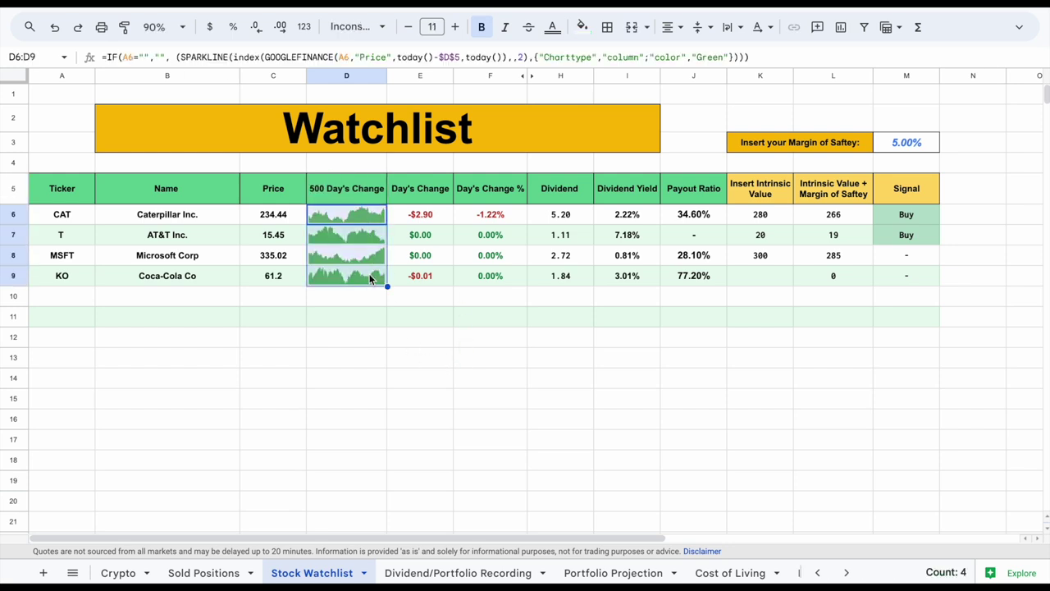
pyautogui.moveTo(428, 214); pyautogui.dragTo(679, 287)
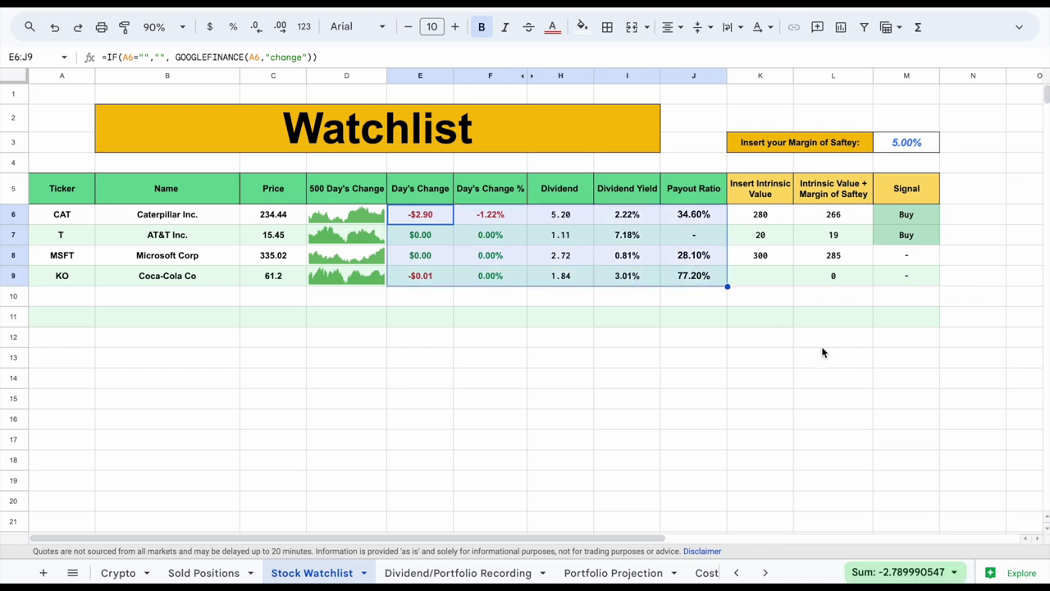
pyautogui.click(880, 359)
pyautogui.click(778, 279)
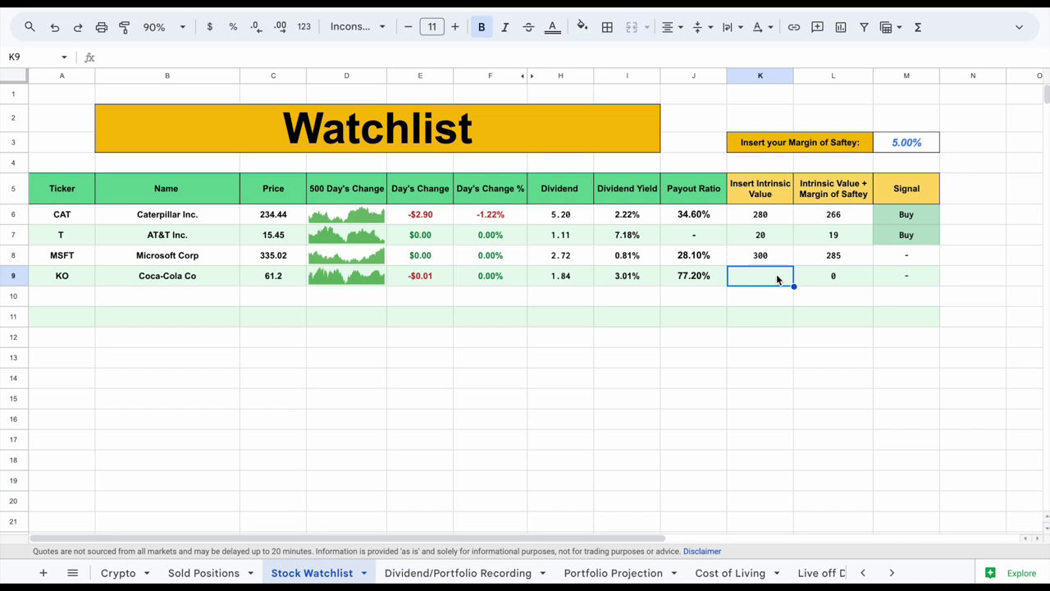
# Step: Enter 65 as KO's intrinsic value in K9 and raise the margin of safety in M3 to 10%
pyautogui.write('65')
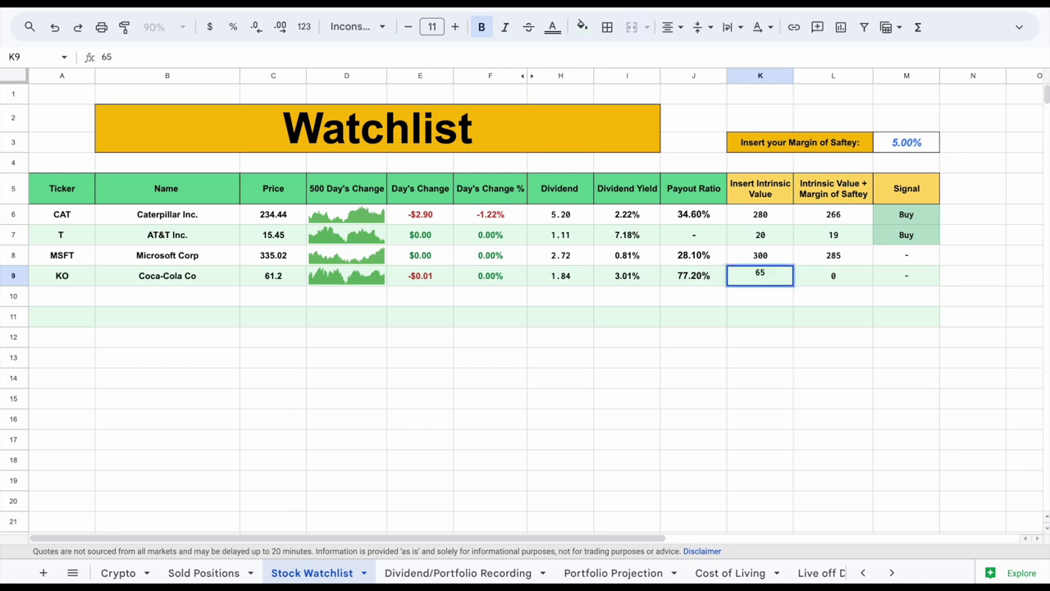
pyautogui.press('Return')
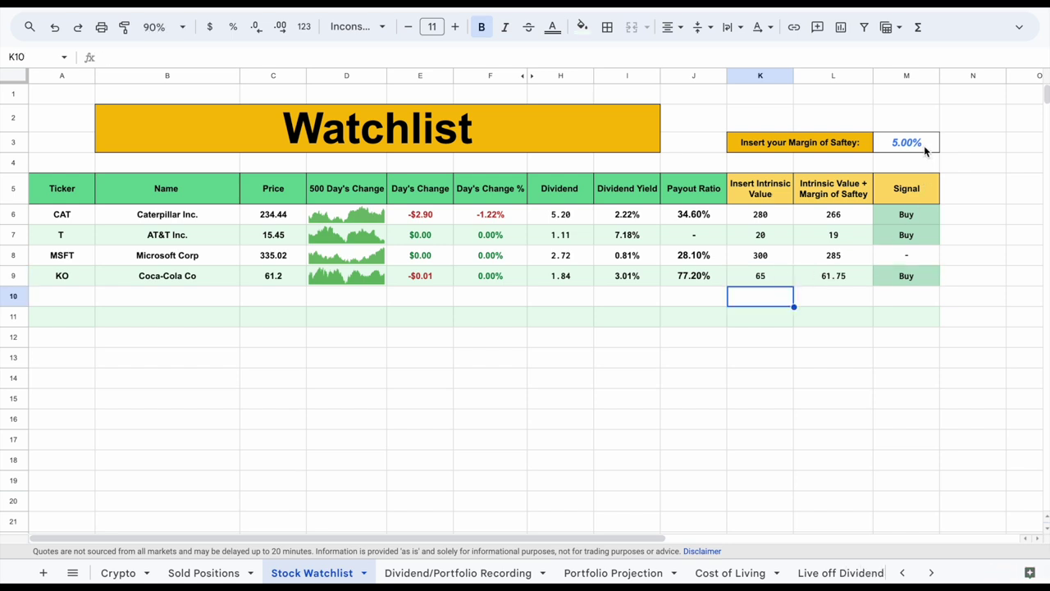
pyautogui.click(923, 145)
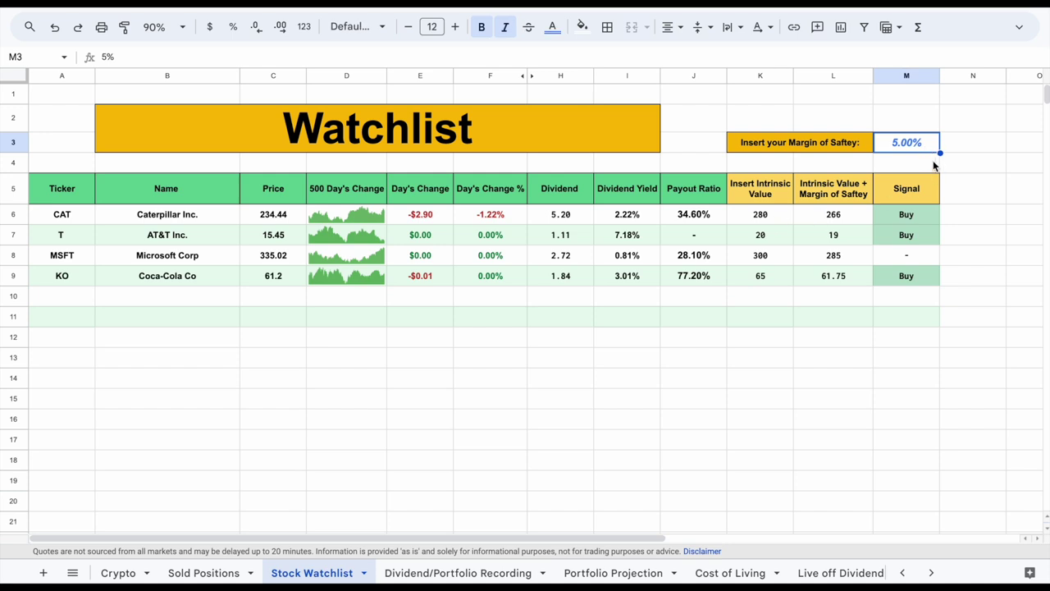
pyautogui.write('10')
pyautogui.press('Return')
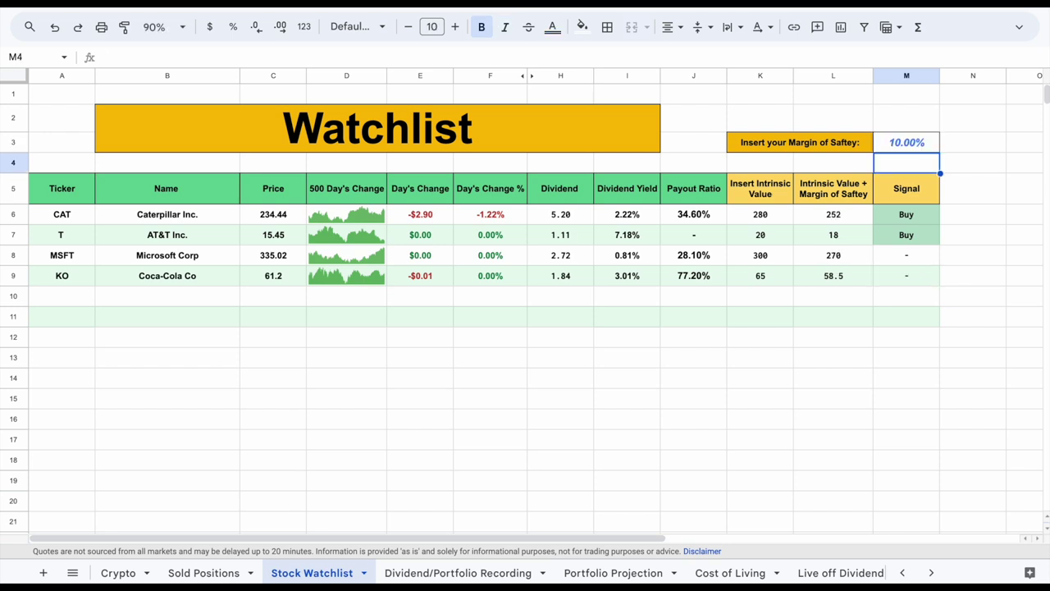
# Step: Review the intrinsic values, margin row, adjusted values and signals, including the two Buy signals
pyautogui.click(1035, 218)
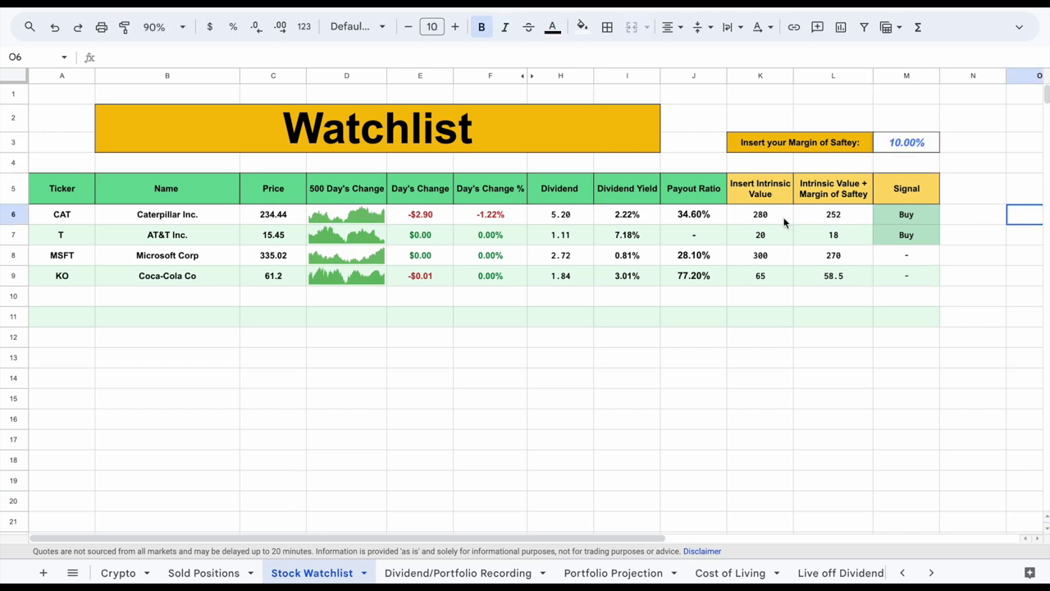
pyautogui.moveTo(786, 218); pyautogui.dragTo(778, 280)
pyautogui.moveTo(820, 144); pyautogui.dragTo(899, 151)
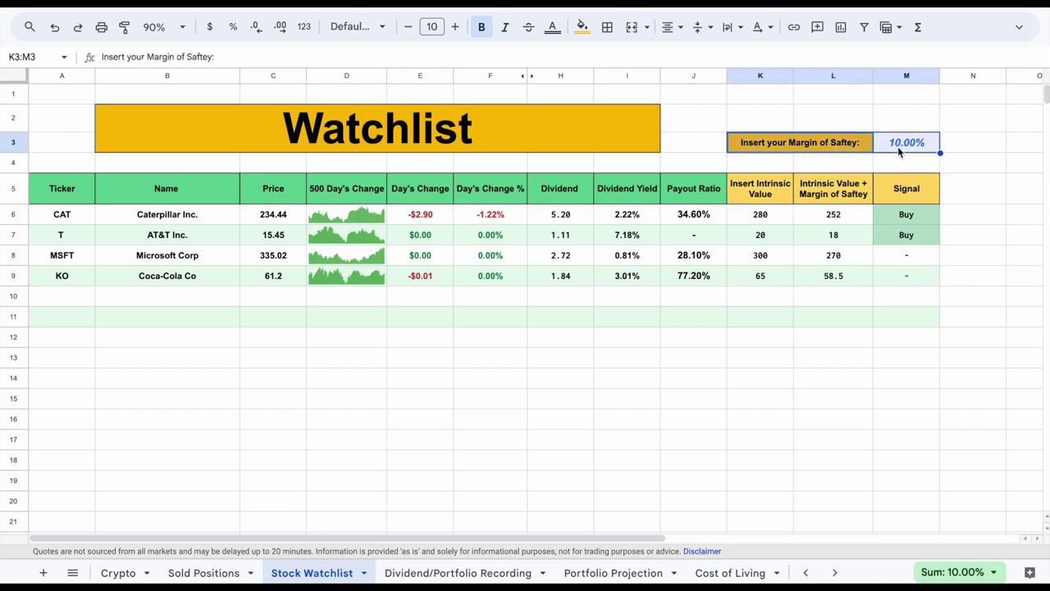
pyautogui.moveTo(842, 217); pyautogui.dragTo(838, 281)
pyautogui.moveTo(917, 218); pyautogui.dragTo(917, 265)
pyautogui.moveTo(919, 217); pyautogui.dragTo(922, 267)
pyautogui.click(964, 235)
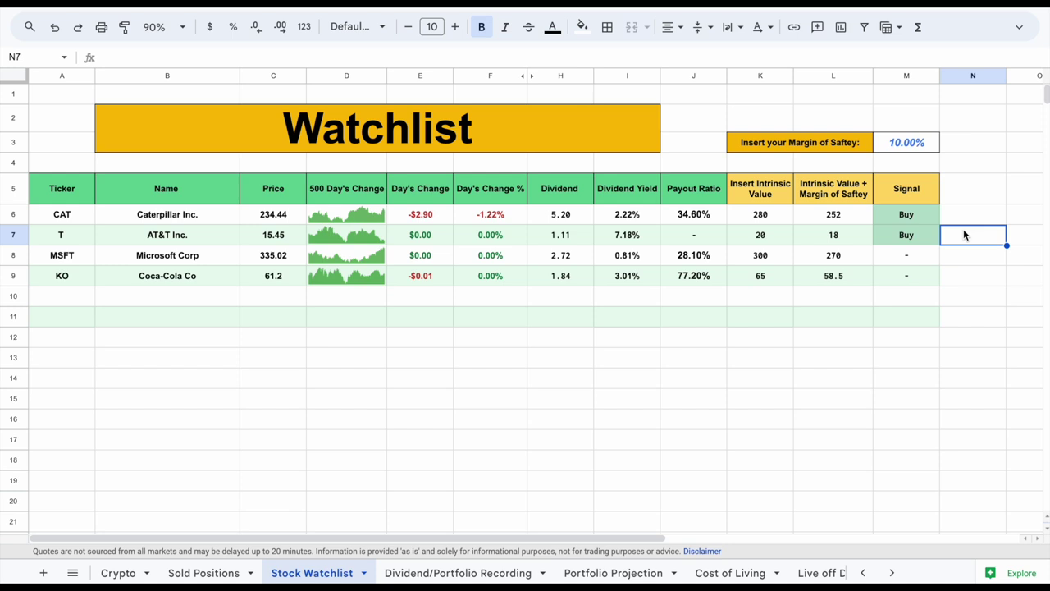
pyautogui.moveTo(912, 218); pyautogui.dragTo(910, 236)
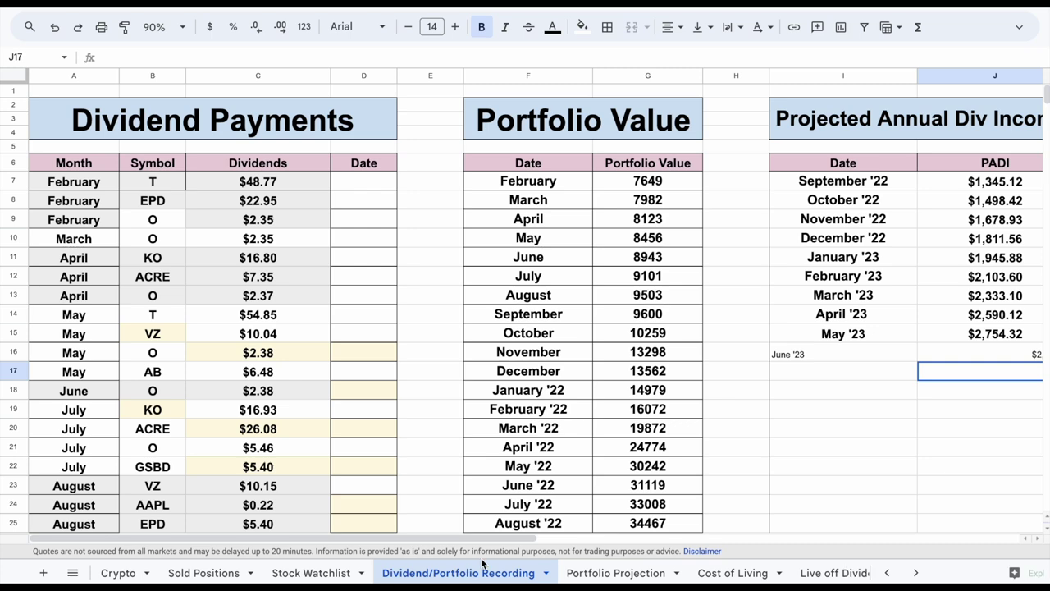
# Step: Review the Dividend/Portfolio Recording, Portfolio Projection, Cost of Living and Live off Dividends Analysis sheets
pyautogui.click(464, 571)
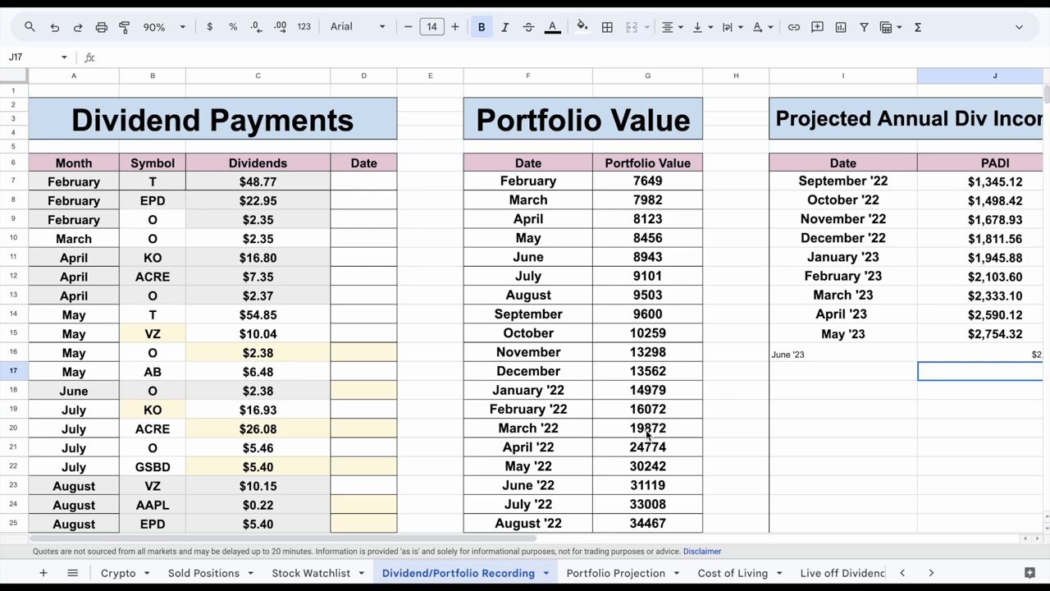
pyautogui.click(640, 569)
pyautogui.click(734, 569)
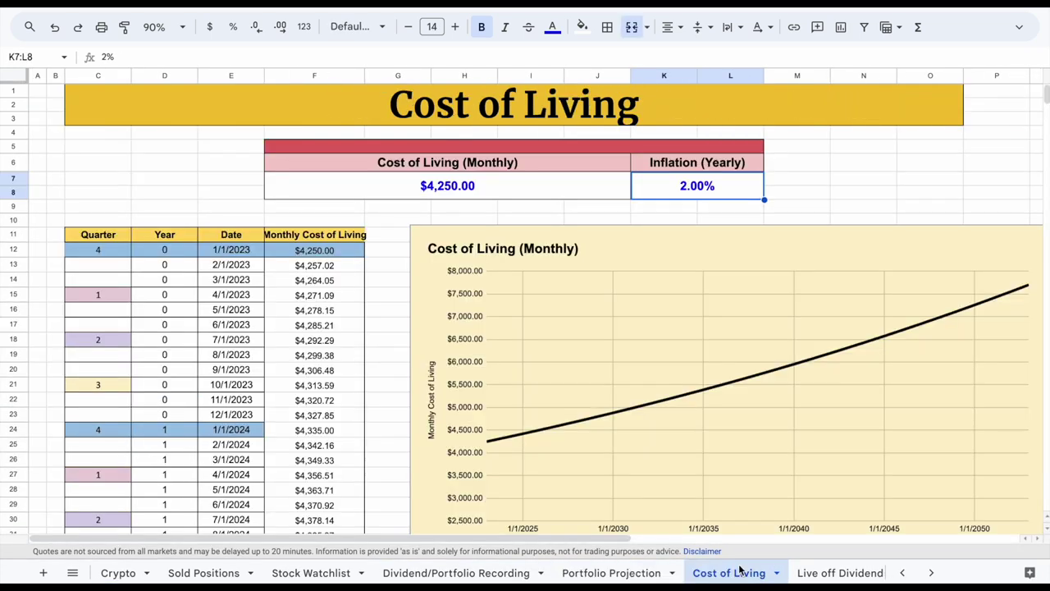
pyautogui.click(540, 189)
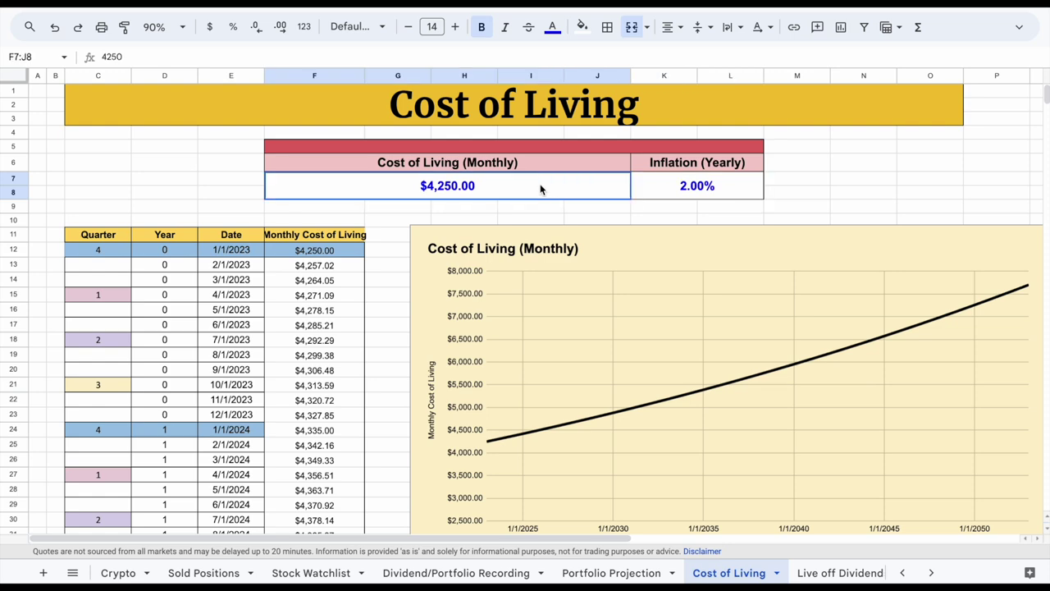
pyautogui.click(656, 193)
pyautogui.click(830, 572)
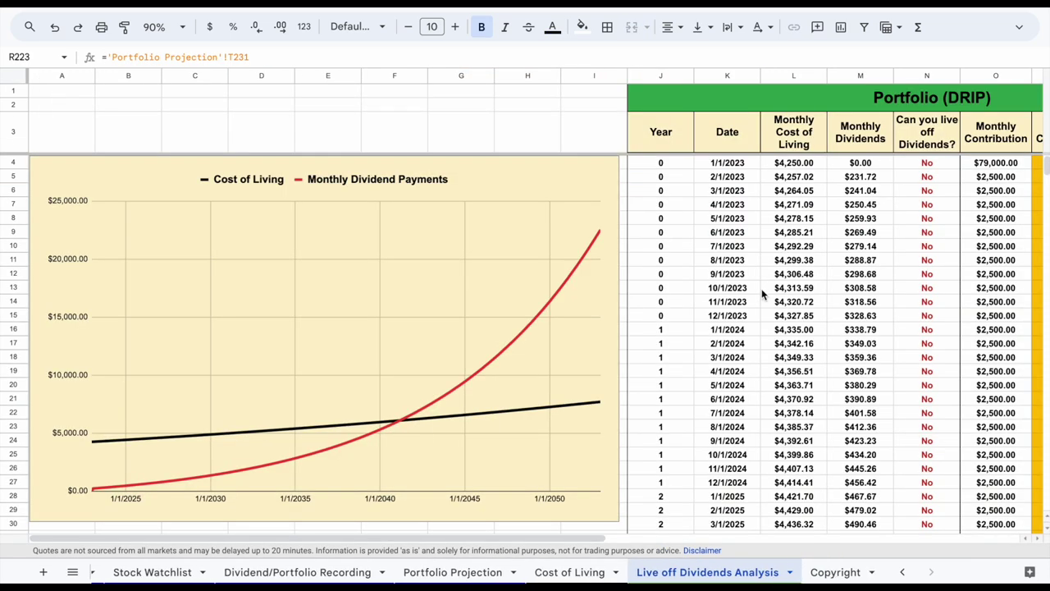
pyautogui.hscroll(3, 761, 289)
pyautogui.scroll(-3, 761, 292)
pyautogui.scroll(3, 762, 294)
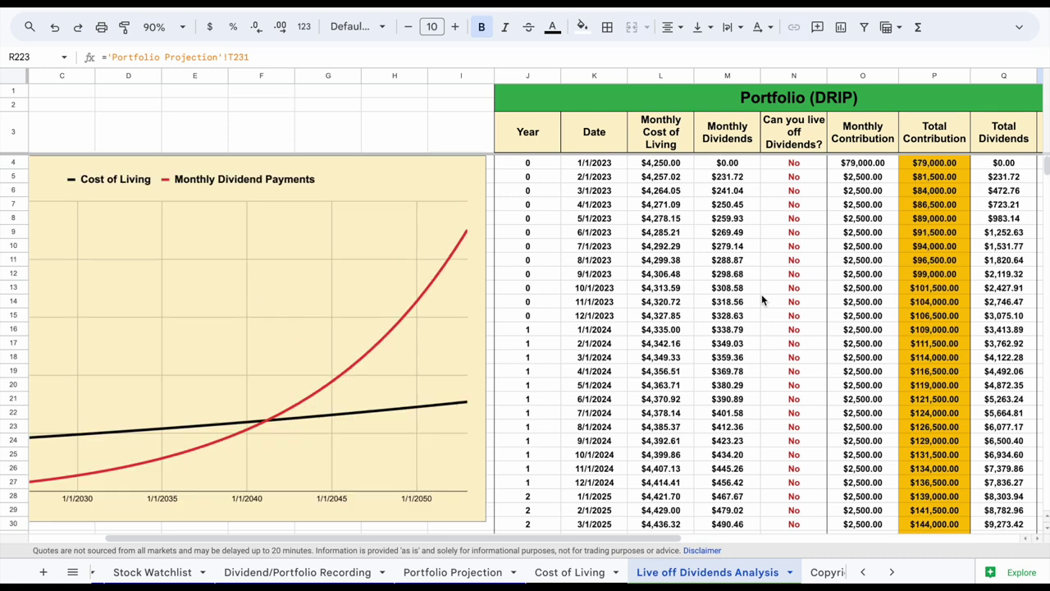
# Step: Open the Investment Dashboard sheet and zoom to 58% so the whole layout fits
pyautogui.click(862, 571)
pyautogui.click(866, 570)
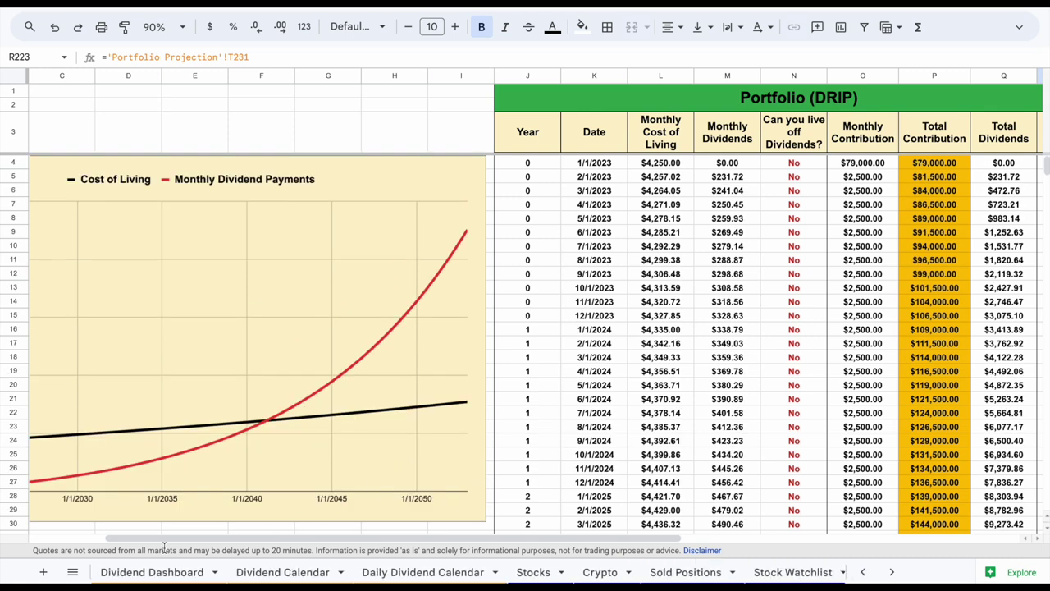
pyautogui.click(862, 568)
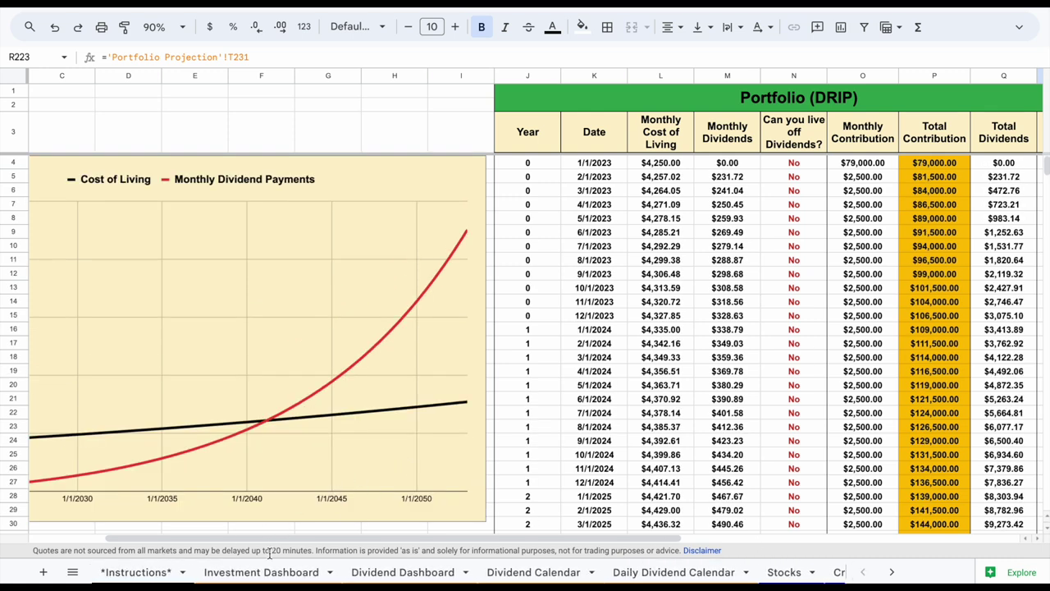
pyautogui.click(270, 573)
pyautogui.scroll(5, 249, 220)
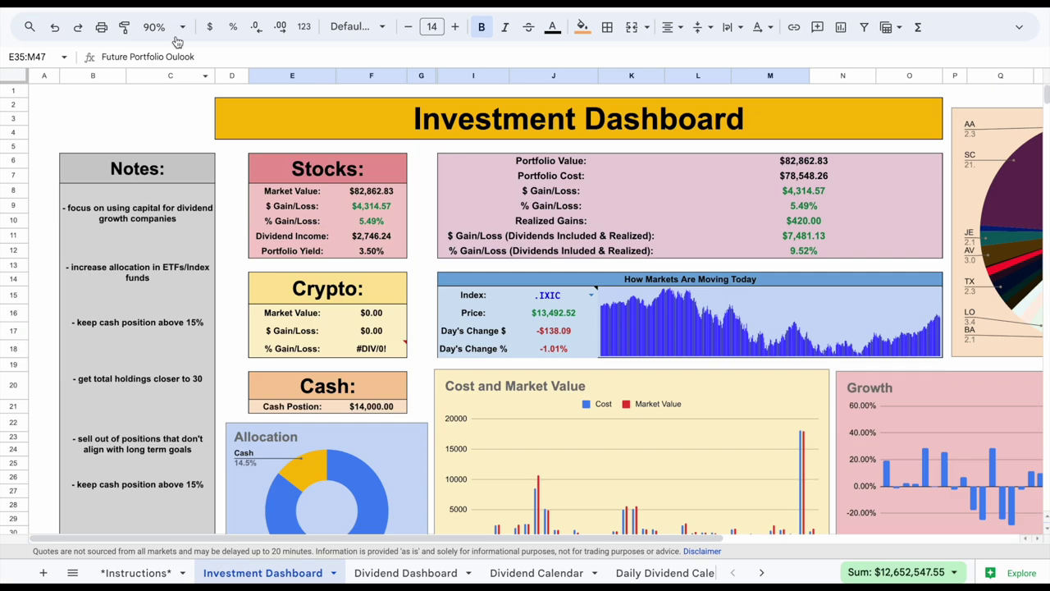
pyautogui.click(160, 28)
pyautogui.write('58')
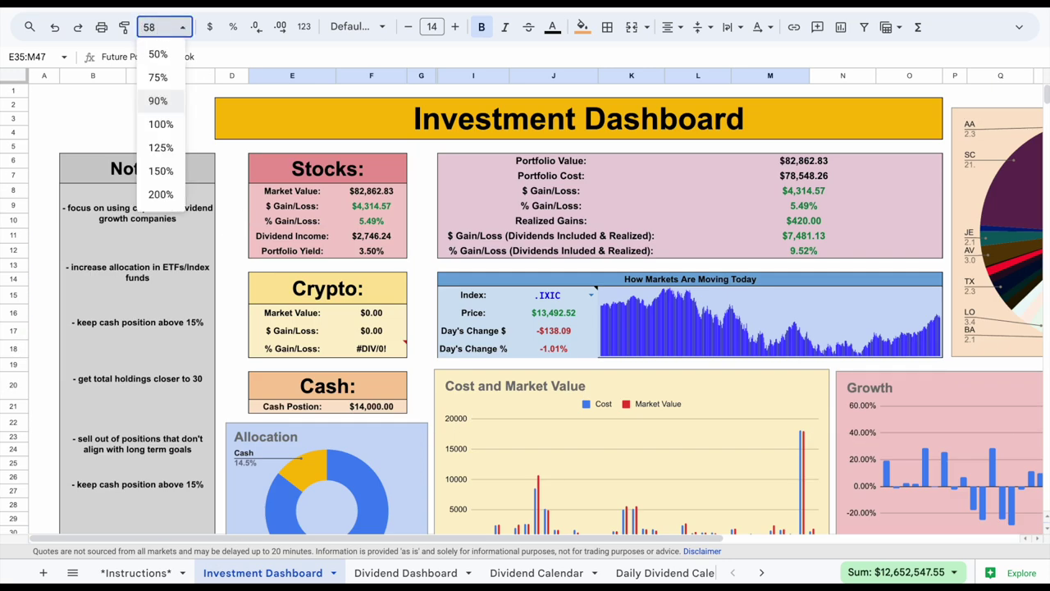
pyautogui.press('Return')
pyautogui.click(23, 95)
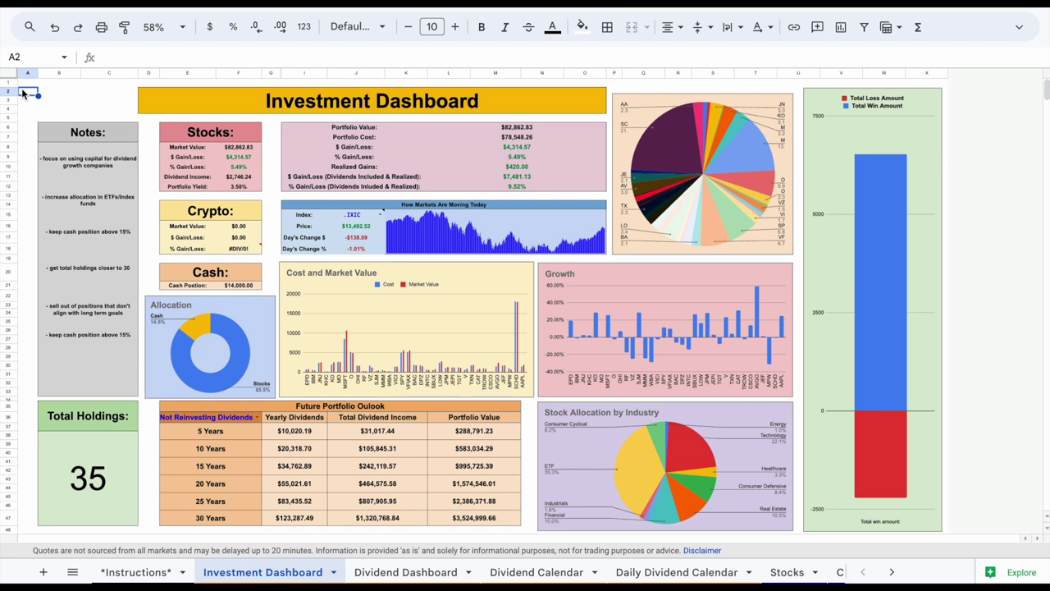